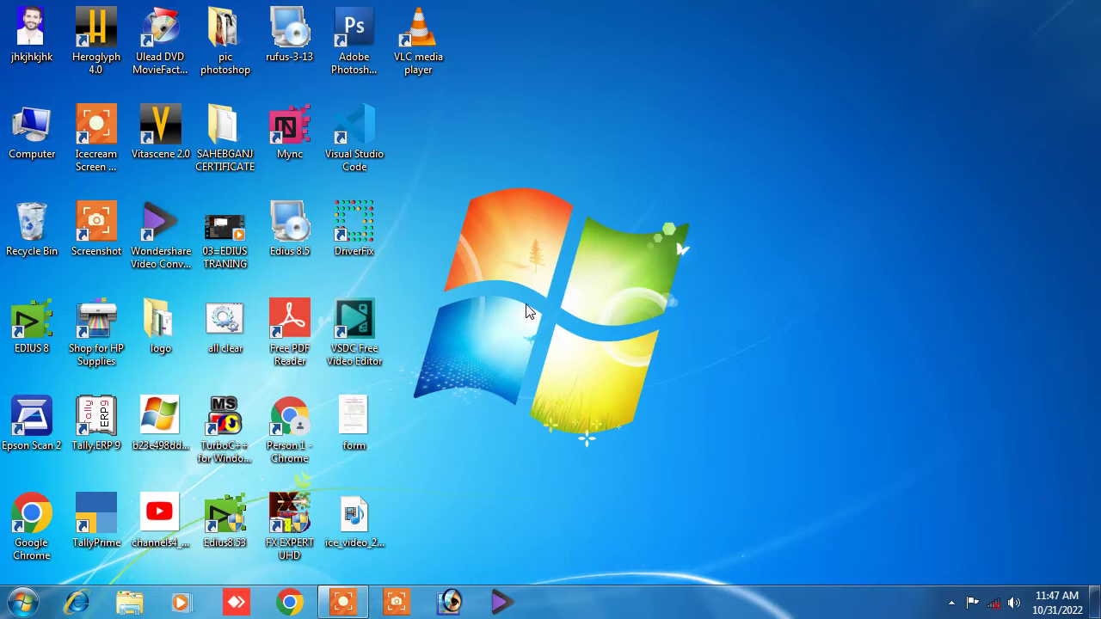
Launch Excel 2013 by searching 'excel' from the Windows 7 Start menu
click(24, 604)
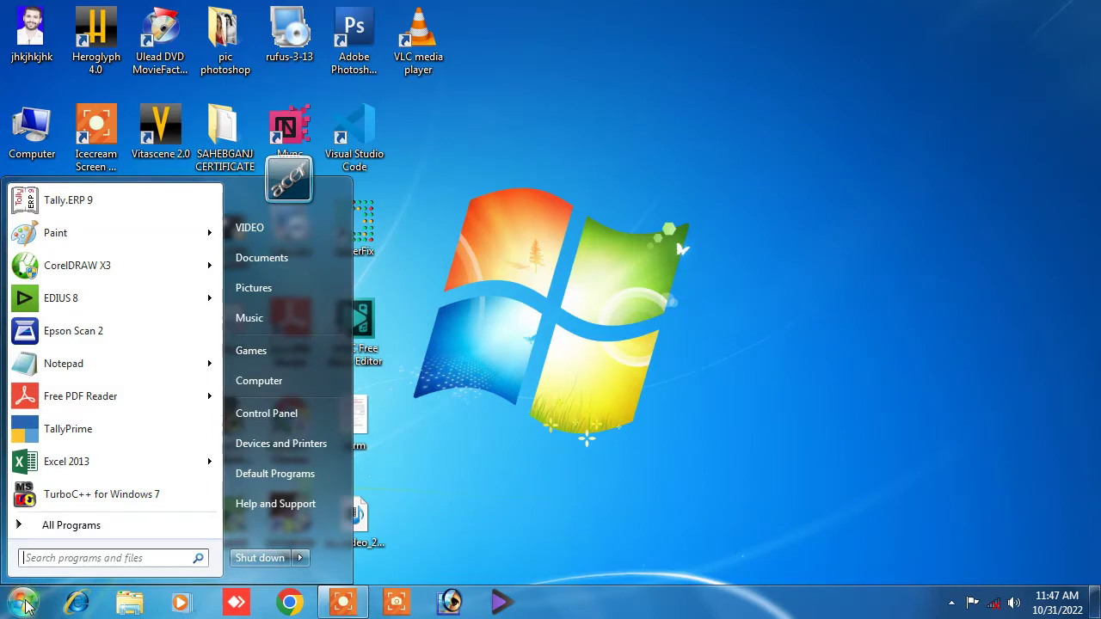
text(exce)
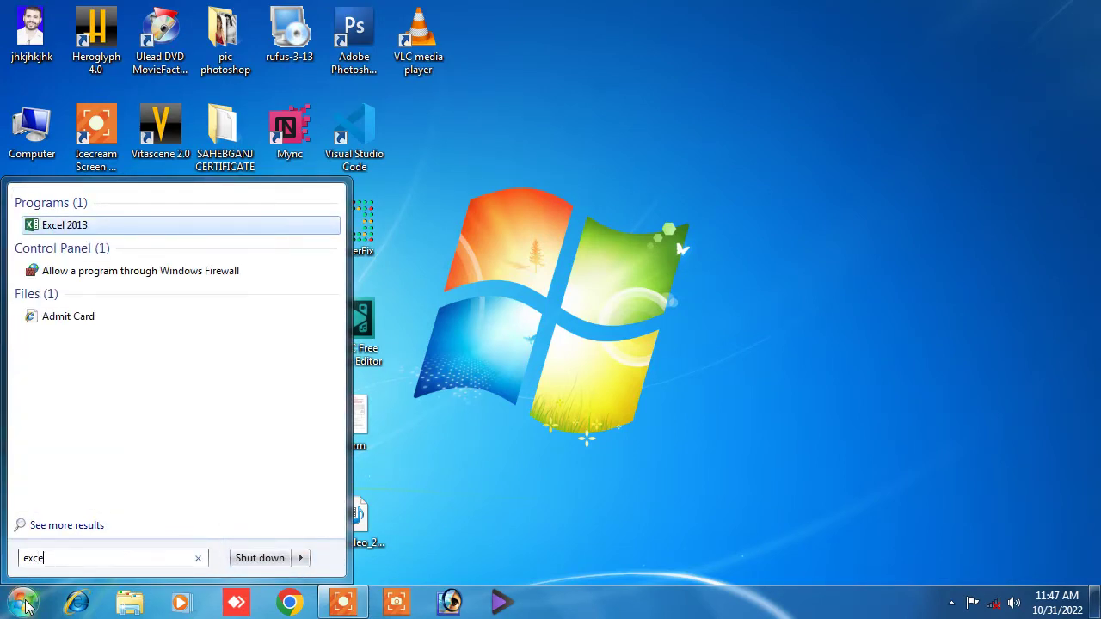
text(l)
key(Return)
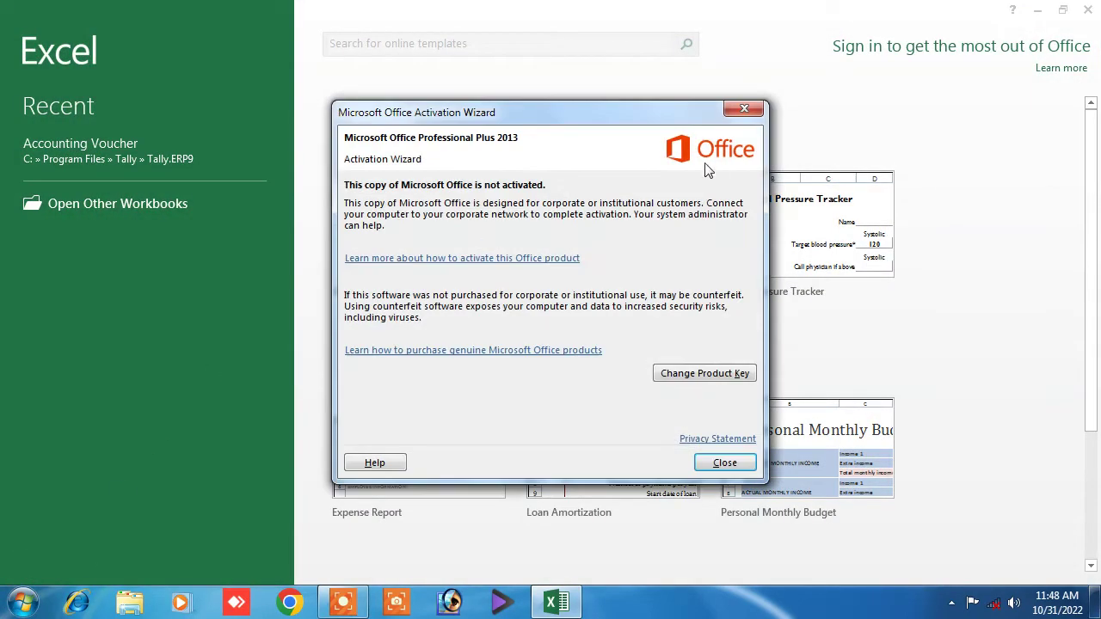
Close the Office activation notice and create a blank workbook, Book1
click(751, 112)
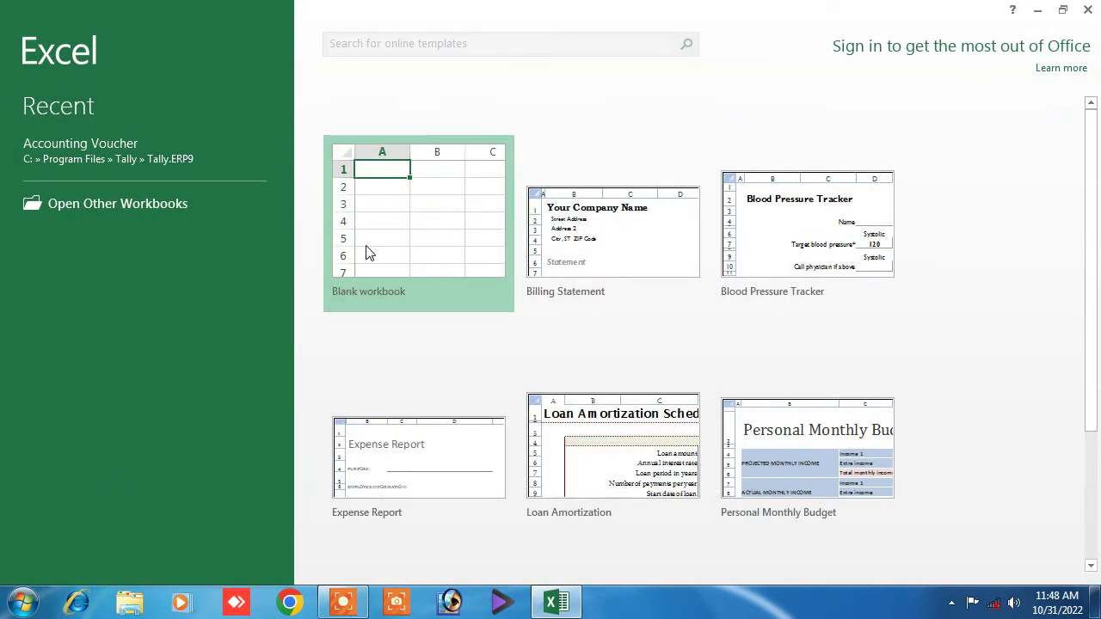
click(409, 242)
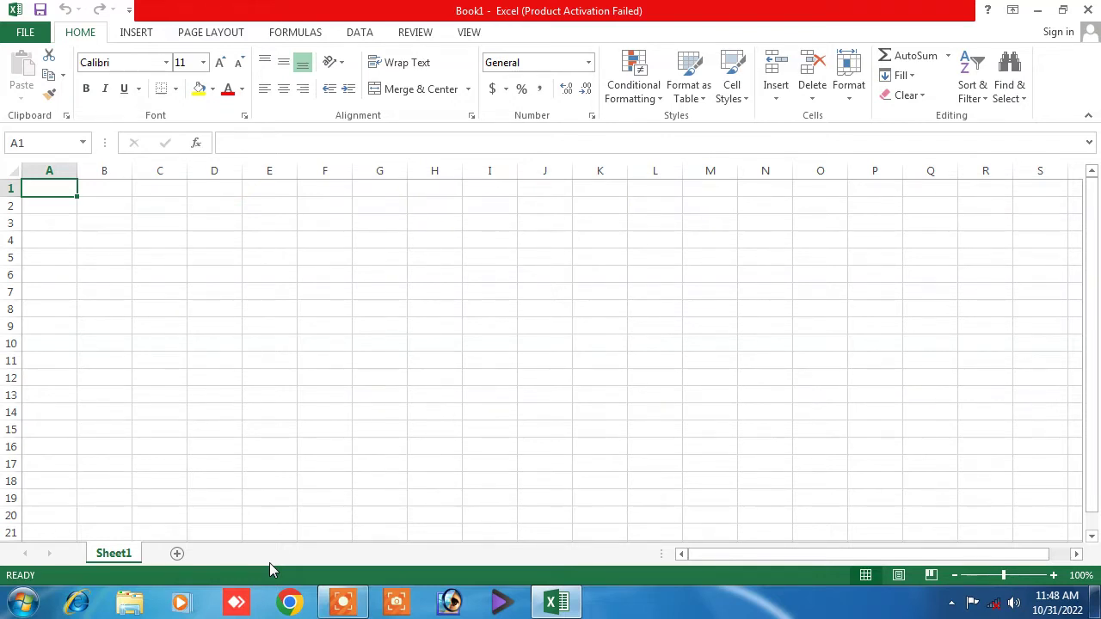
Turn off Gridlines on Sheet1 so the worksheet shows as a plain page
click(475, 32)
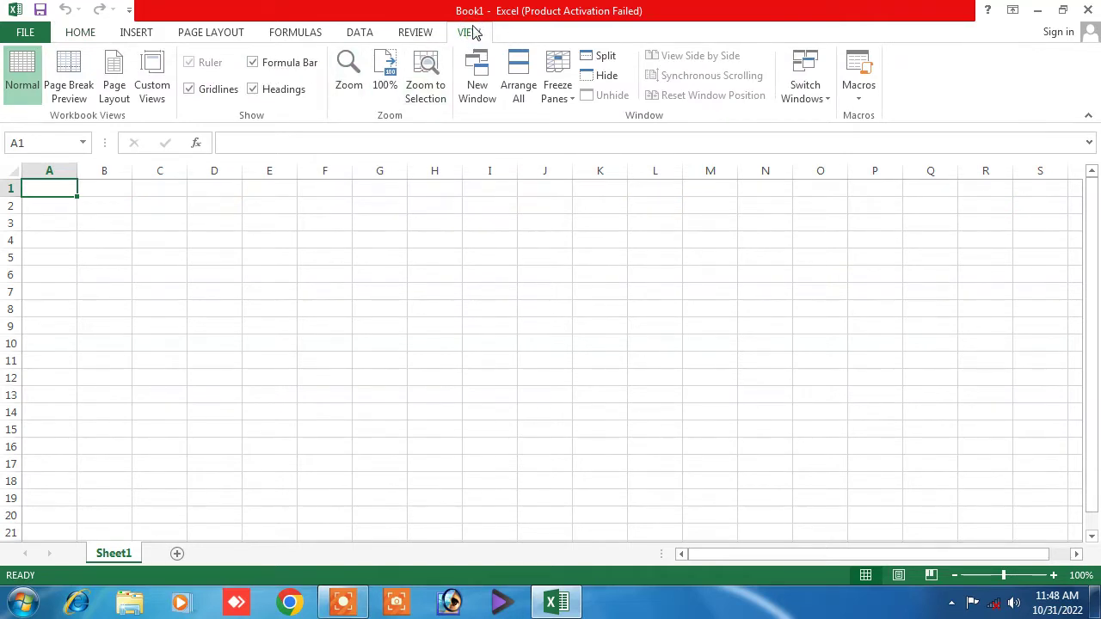
click(189, 89)
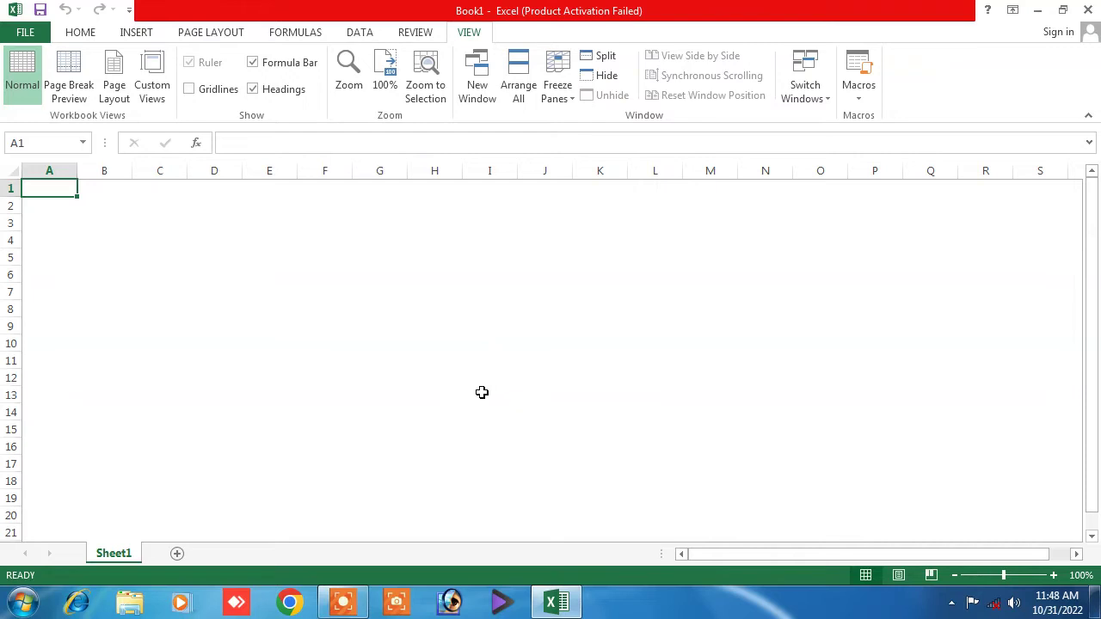
click(84, 35)
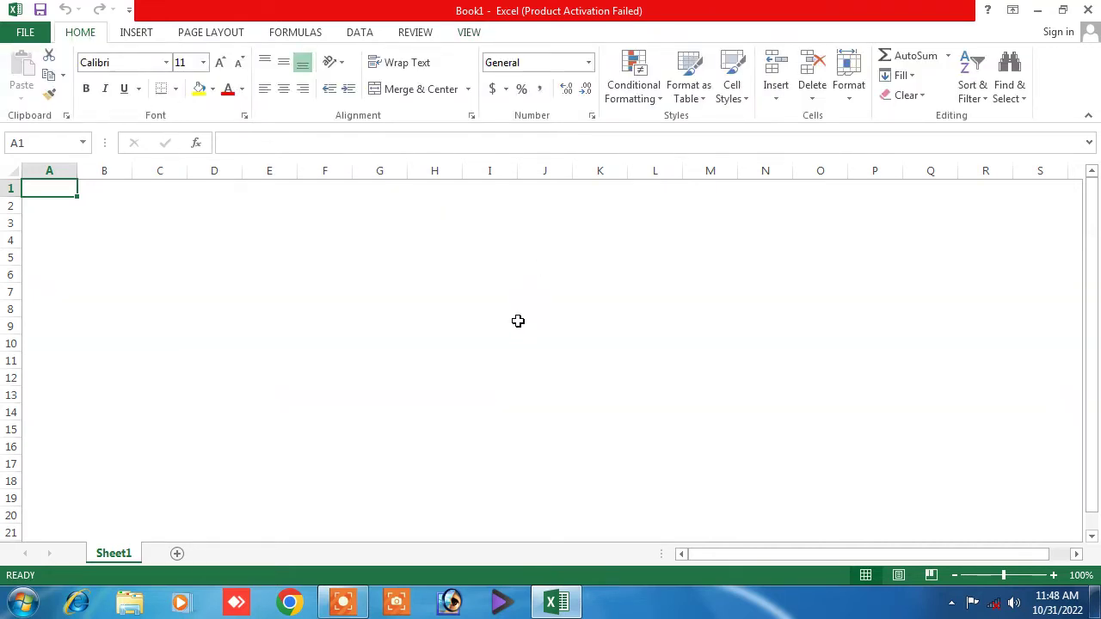
At 90% zoom, apply Outside Borders around the range D1:I23
mouse_move(209, 186)
mouse_down()
mouse_move(646, 506)
mouse_move(468, 511)
mouse_up()
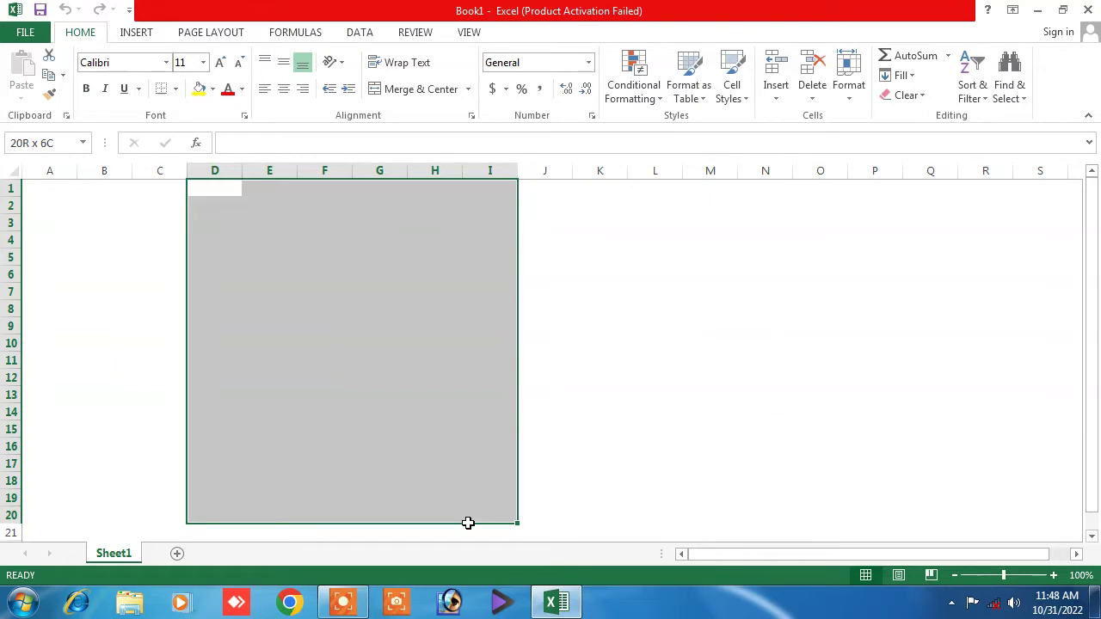
drag(467, 510, 467, 528)
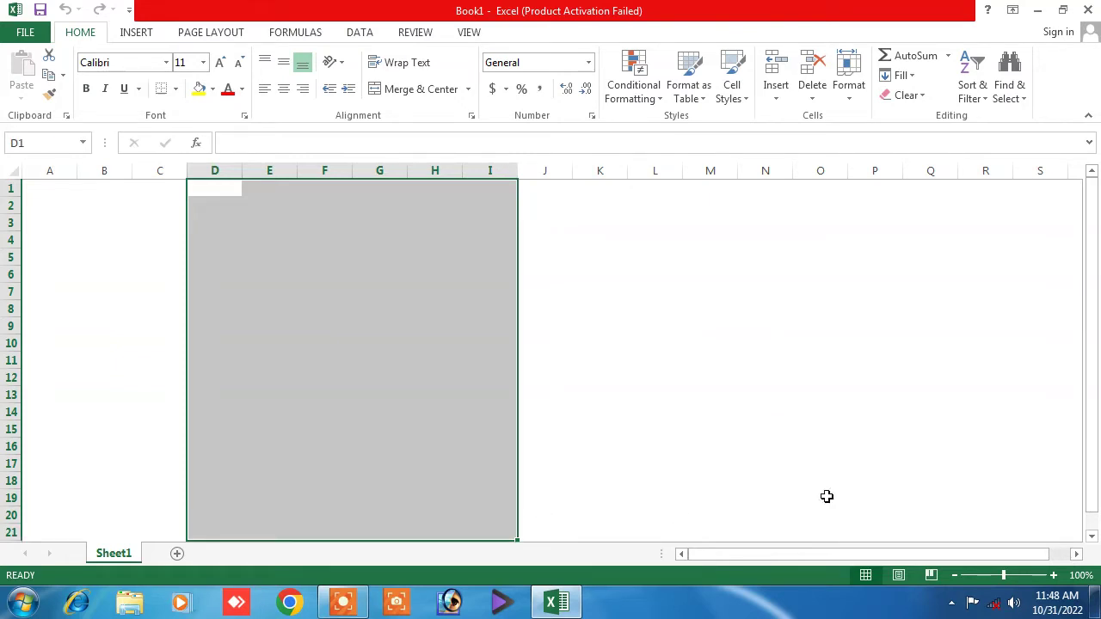
click(954, 574)
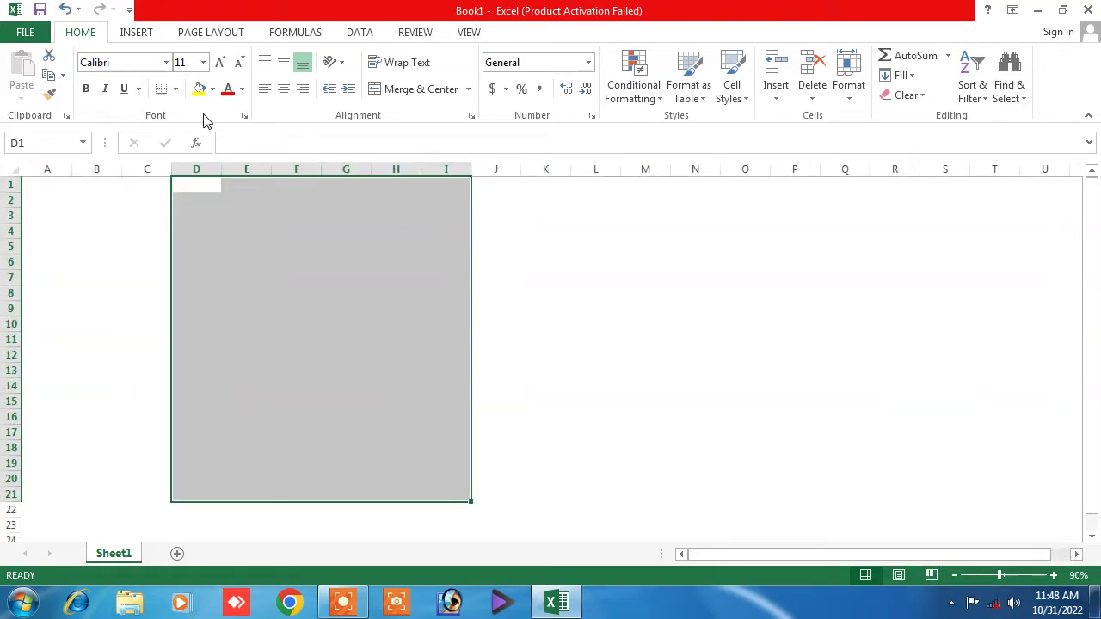
mouse_move(206, 187)
mouse_down()
mouse_move(408, 255)
mouse_move(455, 524)
mouse_up()
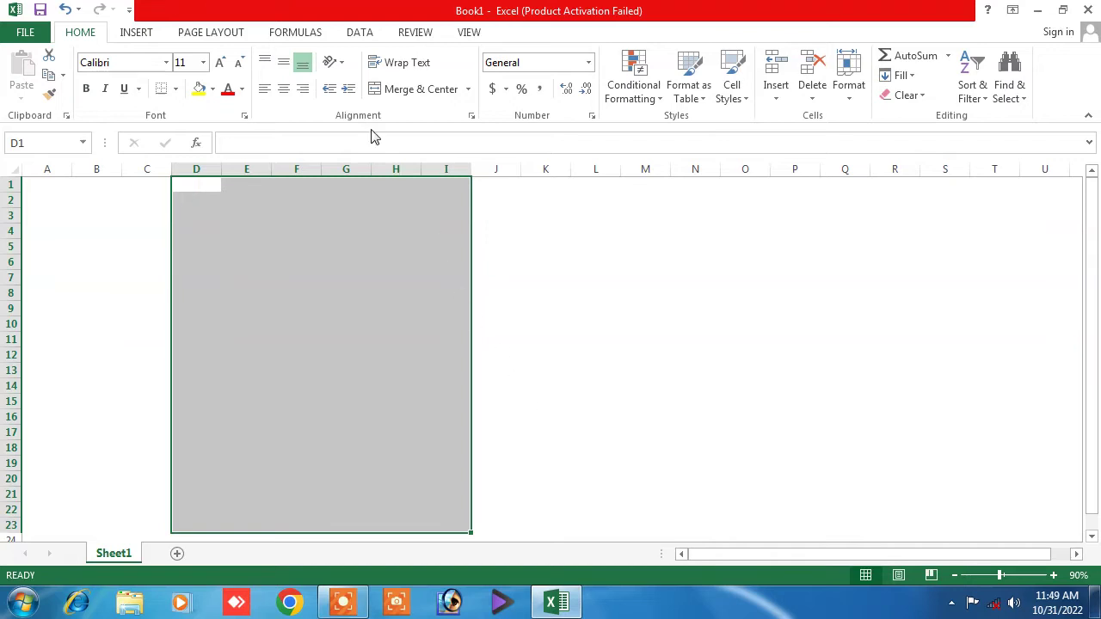
click(176, 89)
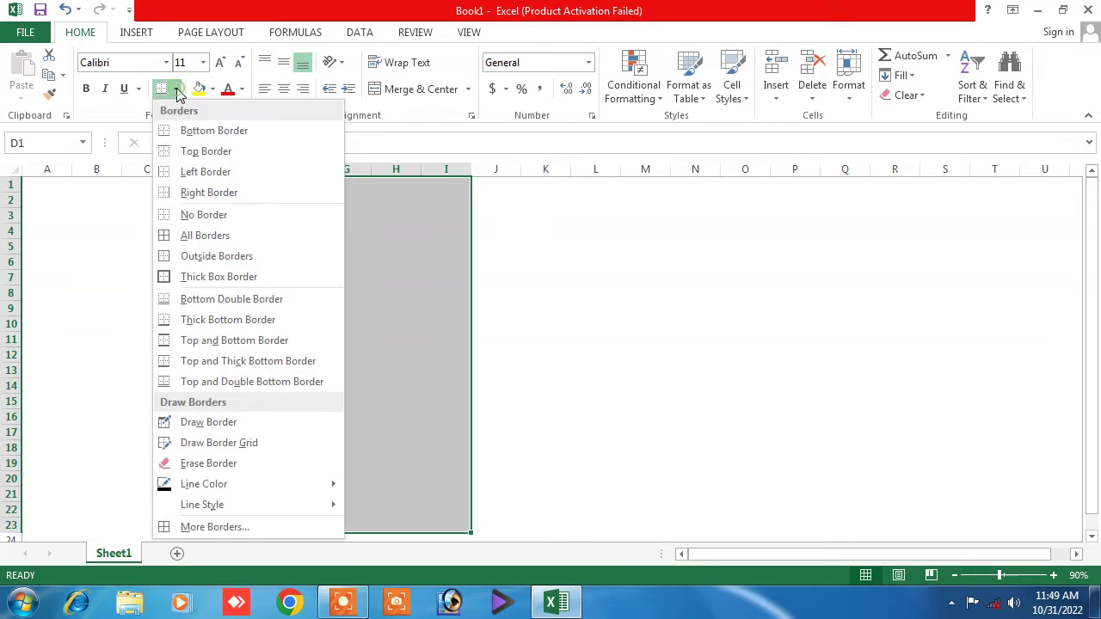
click(233, 256)
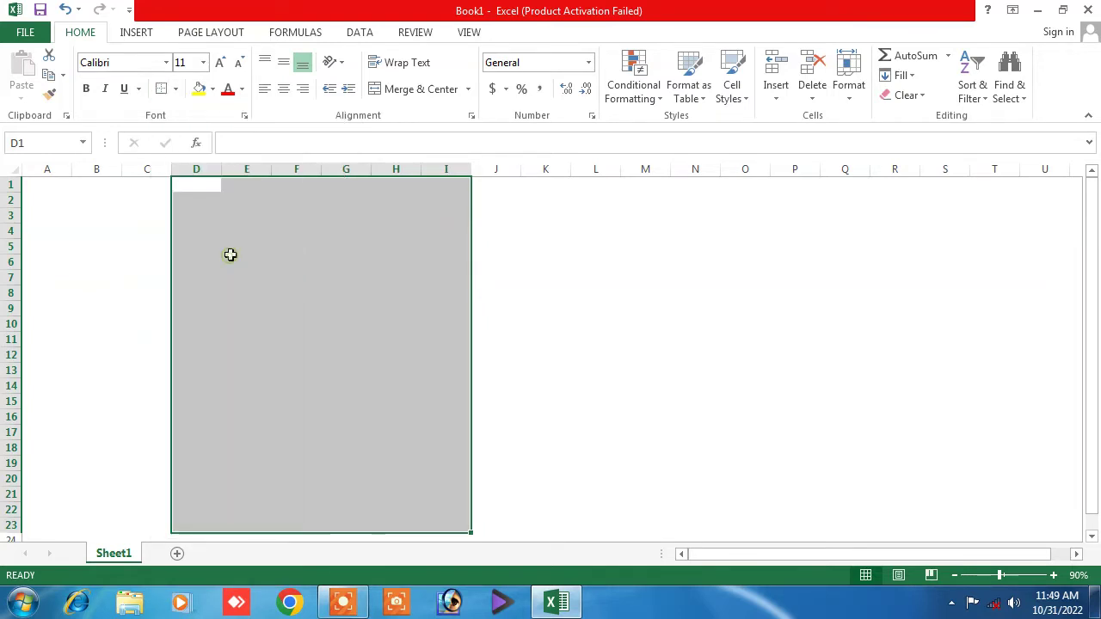
click(413, 276)
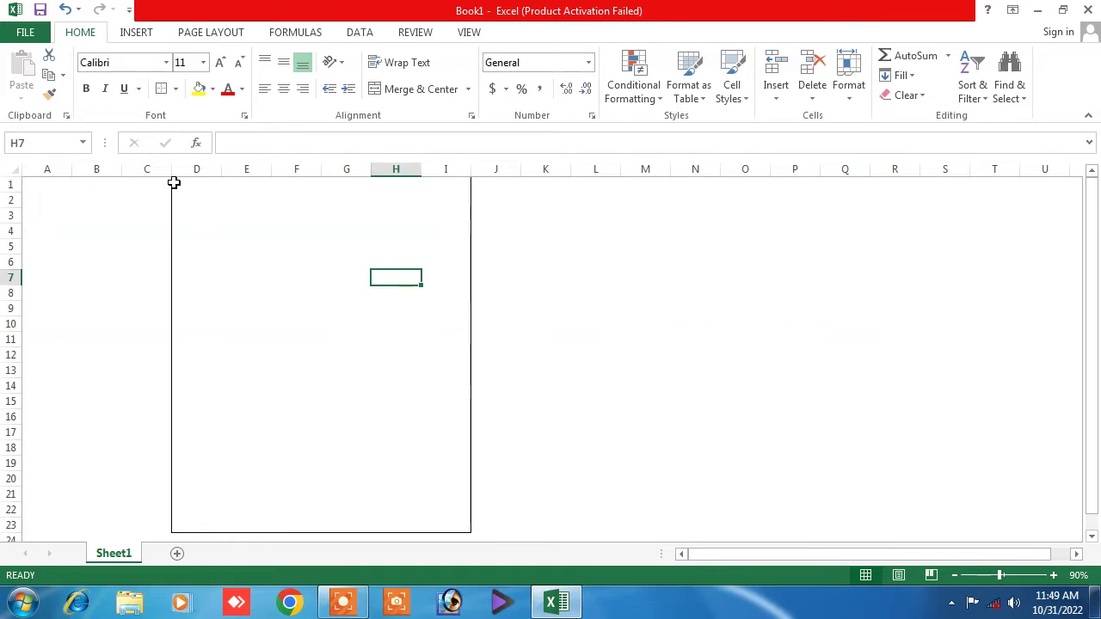
Merge and centre D1:I3 into a single title cell
mouse_move(185, 183)
mouse_down()
mouse_move(450, 228)
mouse_move(448, 216)
mouse_up()
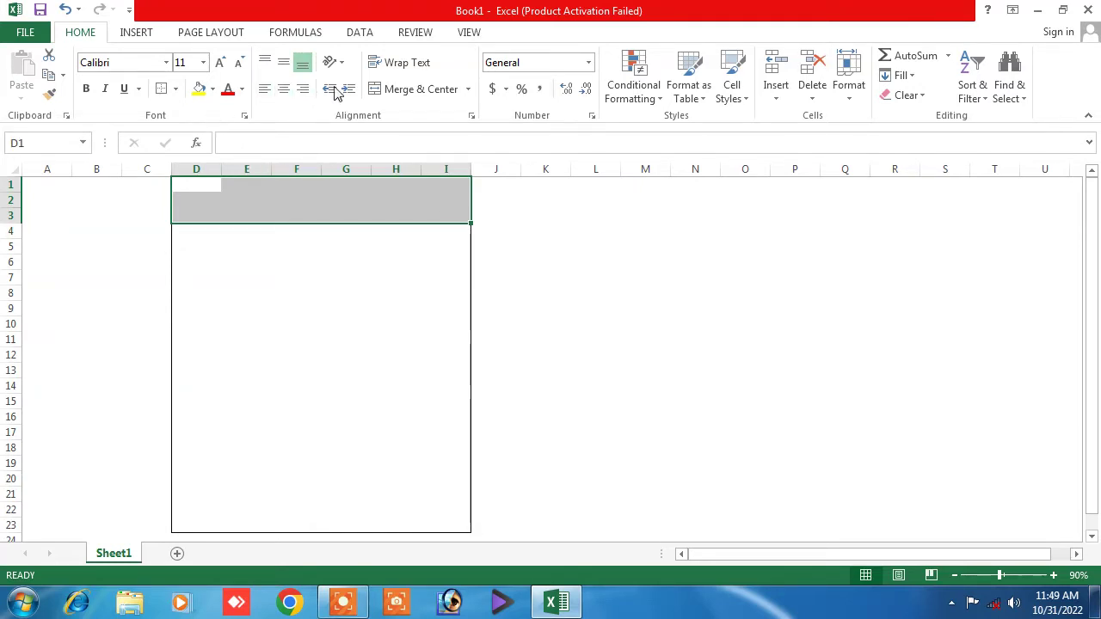
click(417, 91)
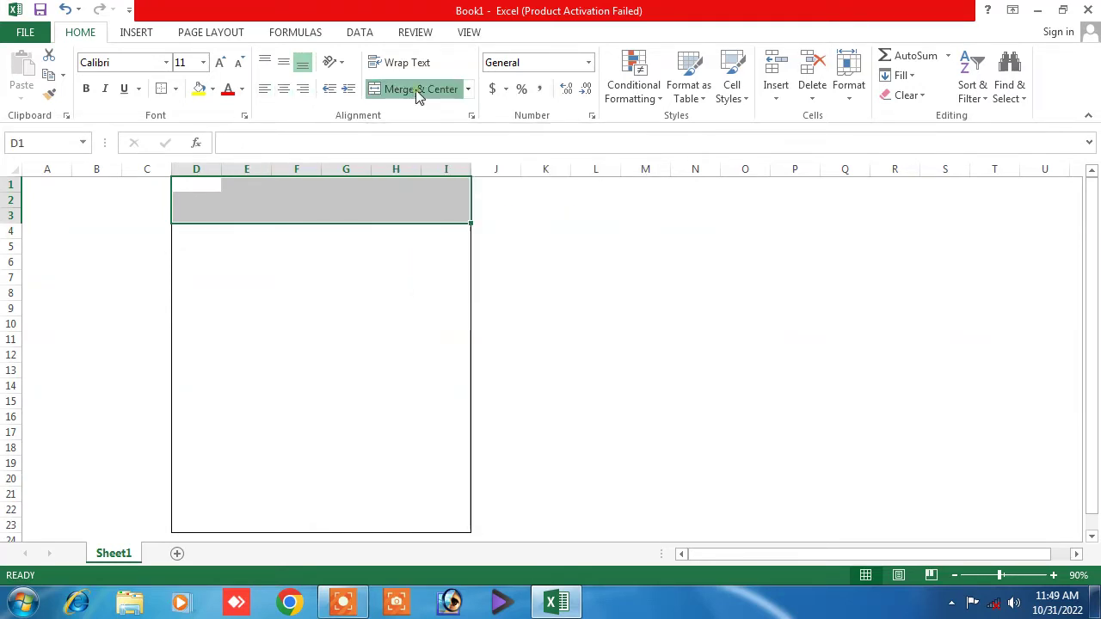
key(ctrl+z)
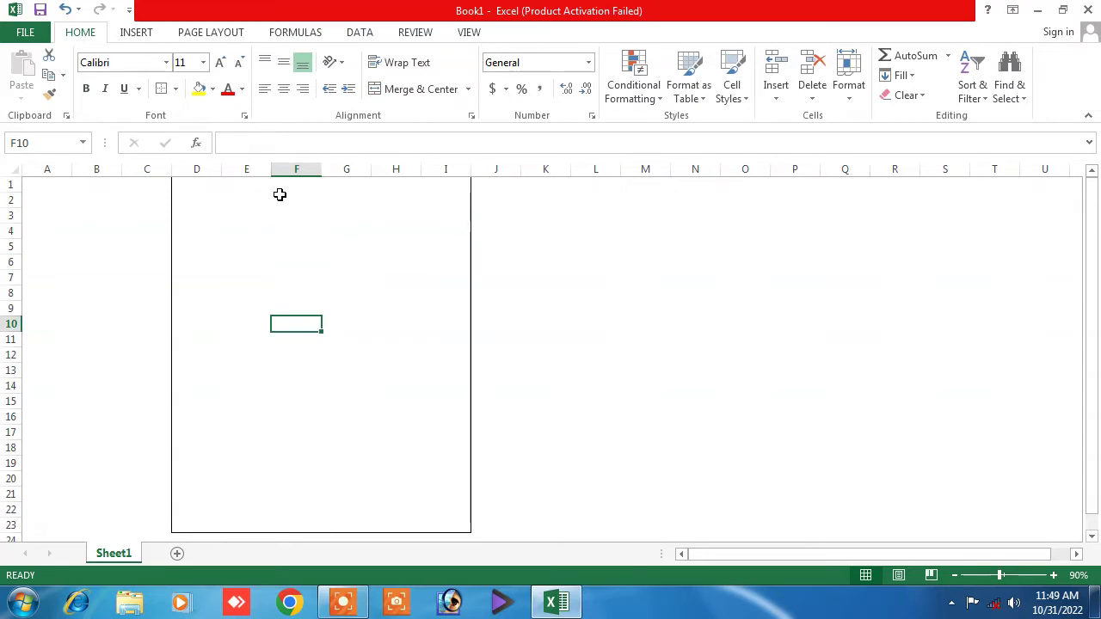
key(ctrl+y)
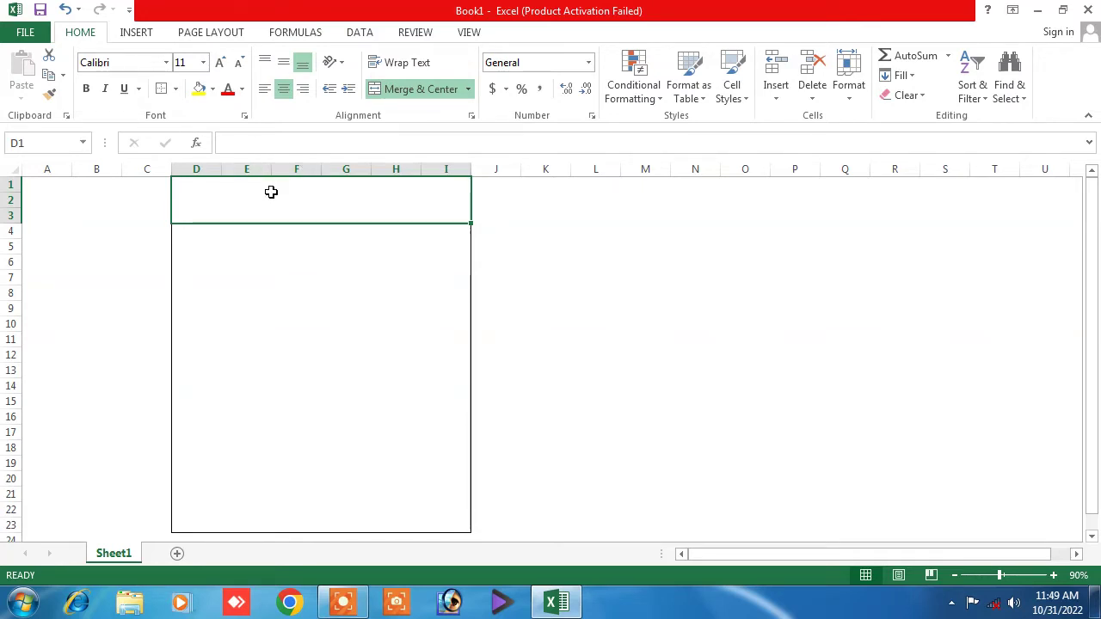
Enter the title 'iict computer' in the merged D1:I3 cell
double_click(271, 192)
text(iict)
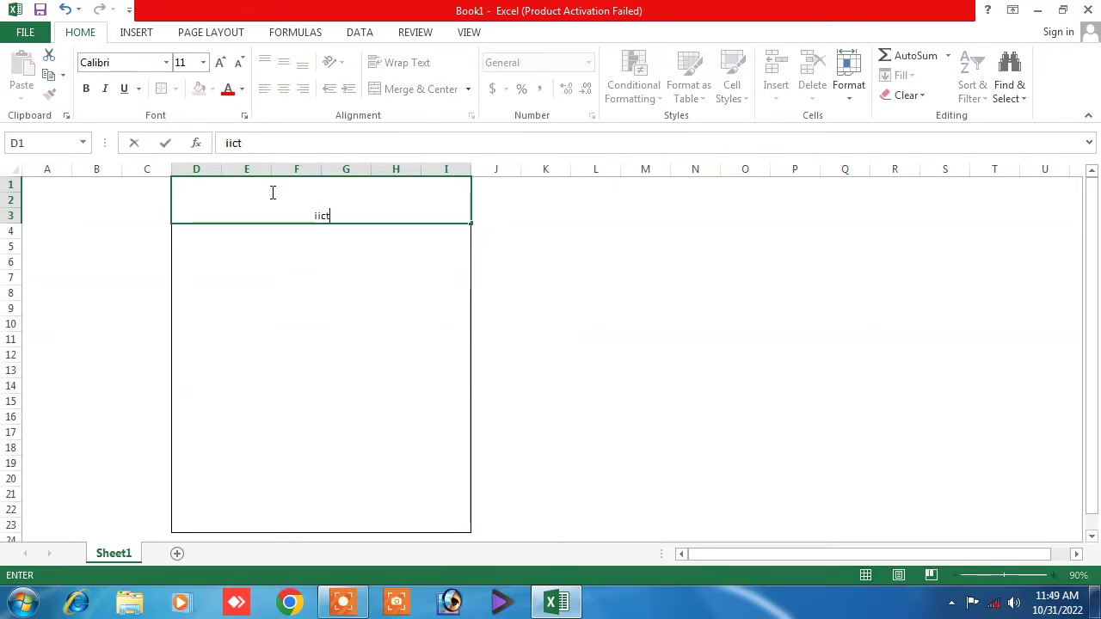
text( compu)
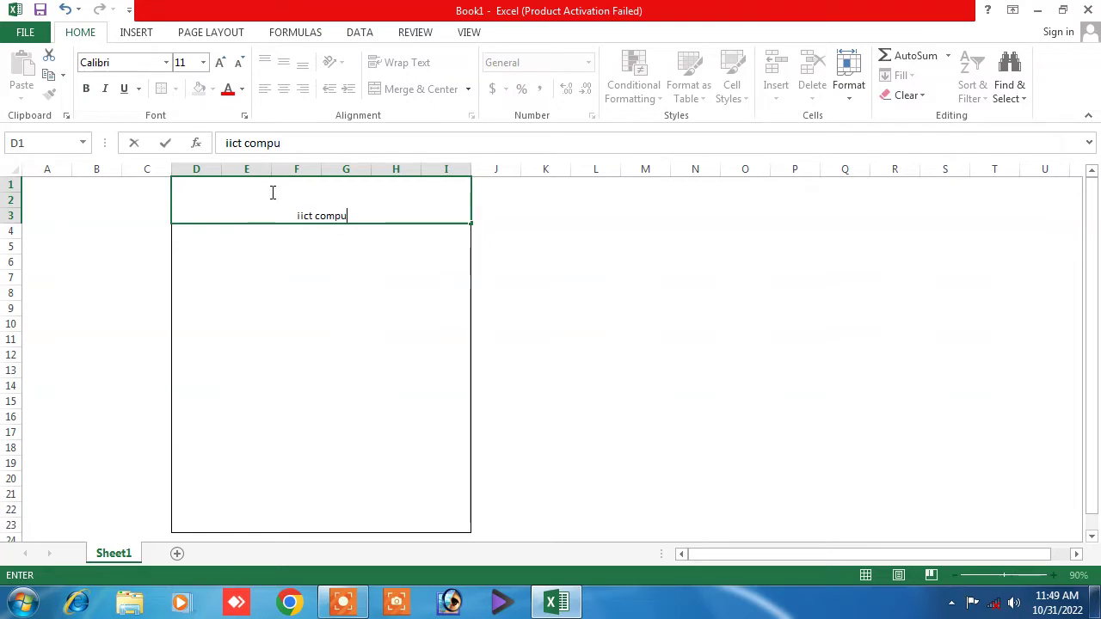
text(ter)
key(ctrl+Return)
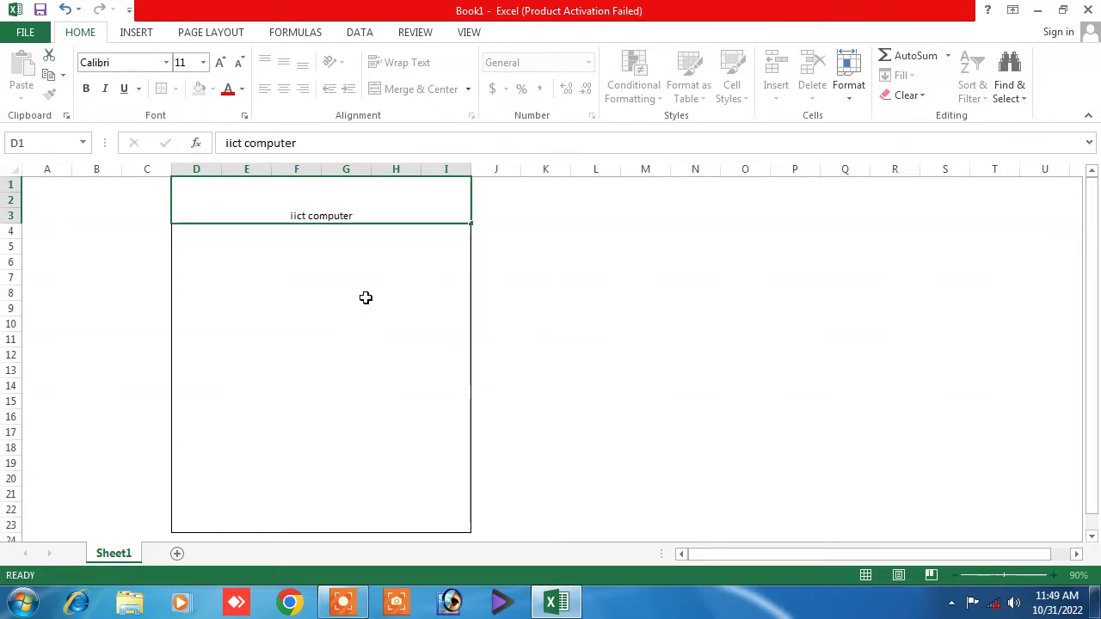
click(365, 298)
click(351, 210)
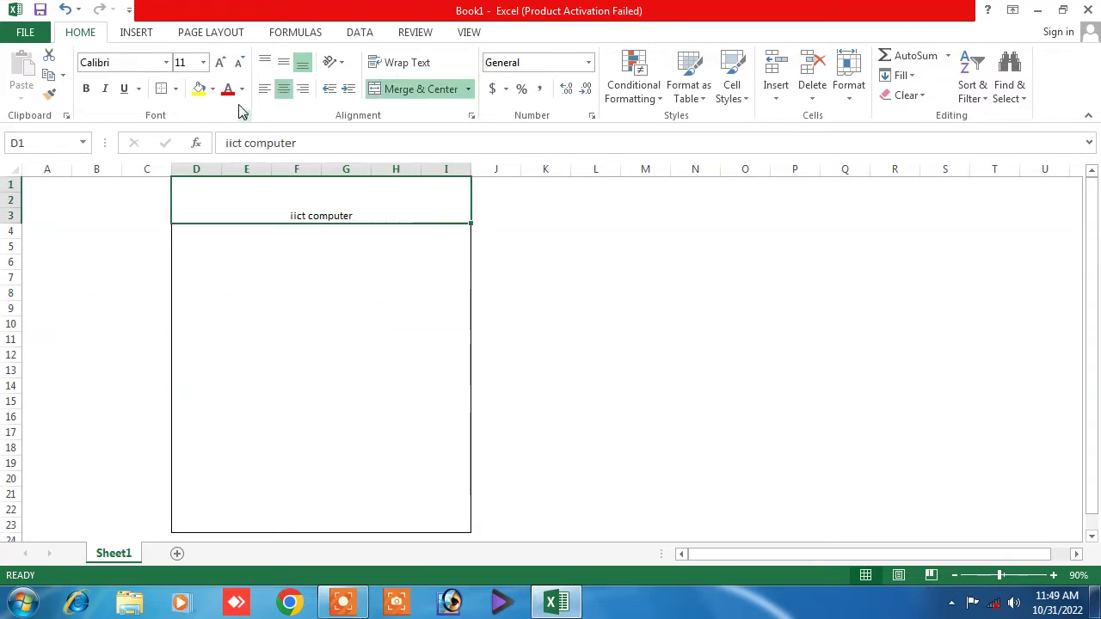
Enlarge the 'iict computer' title text and centre it vertically in the merged cell
click(221, 63)
click(221, 63)
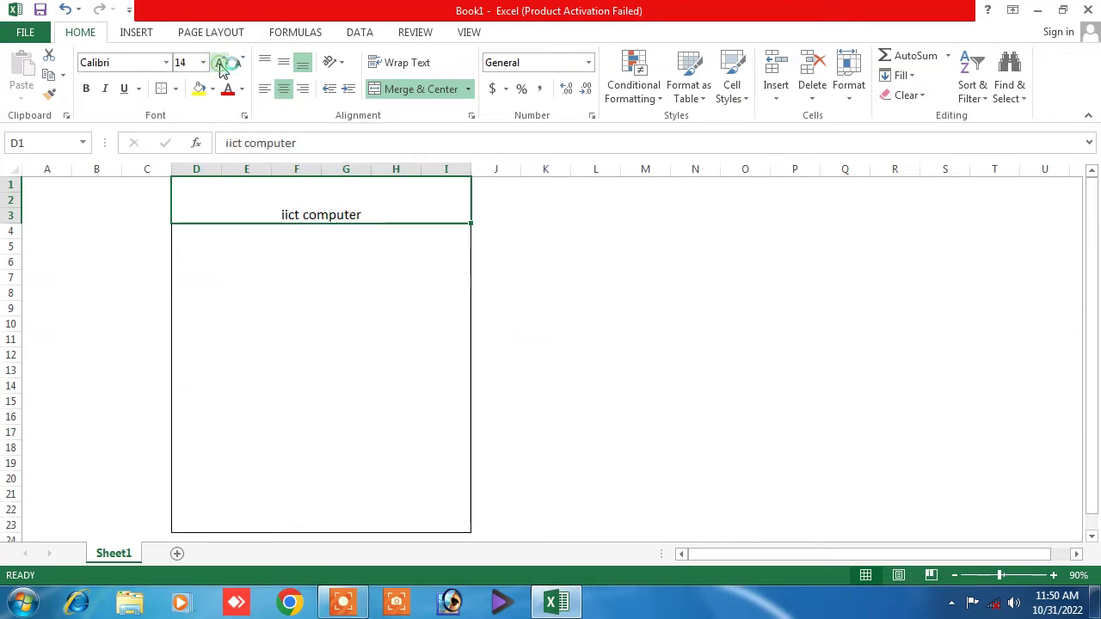
click(220, 64)
click(220, 64)
click(220, 65)
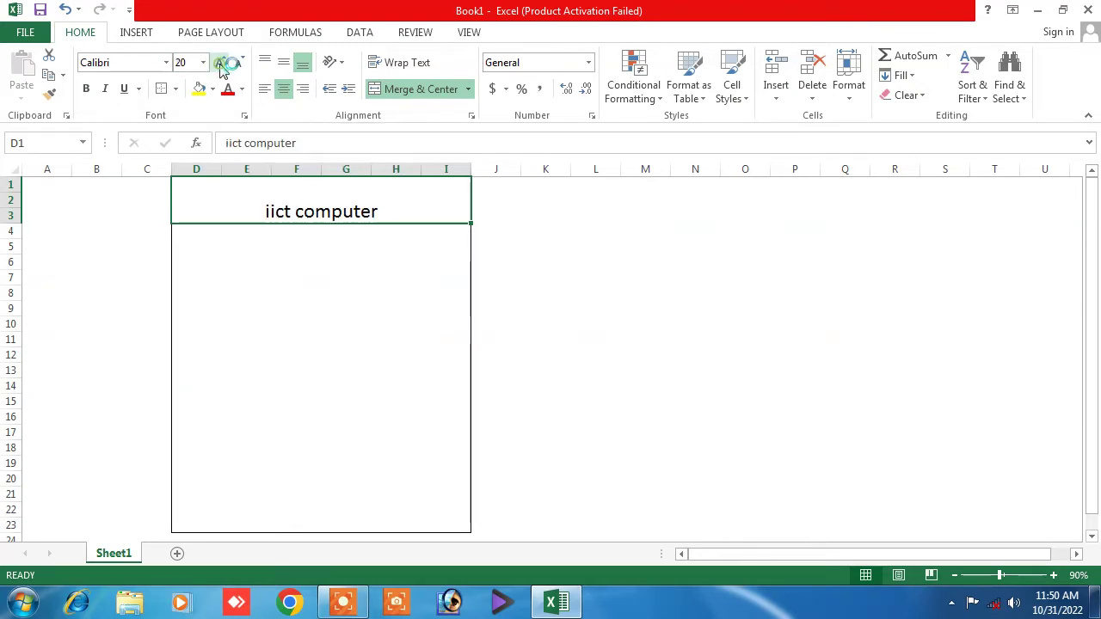
click(220, 65)
click(221, 64)
click(220, 64)
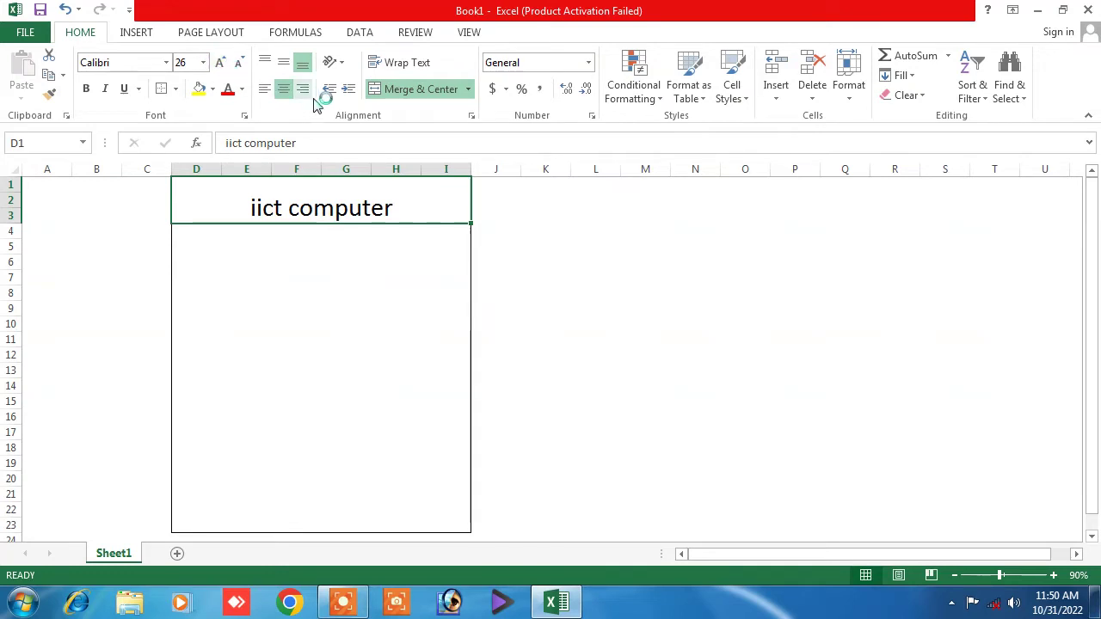
click(283, 63)
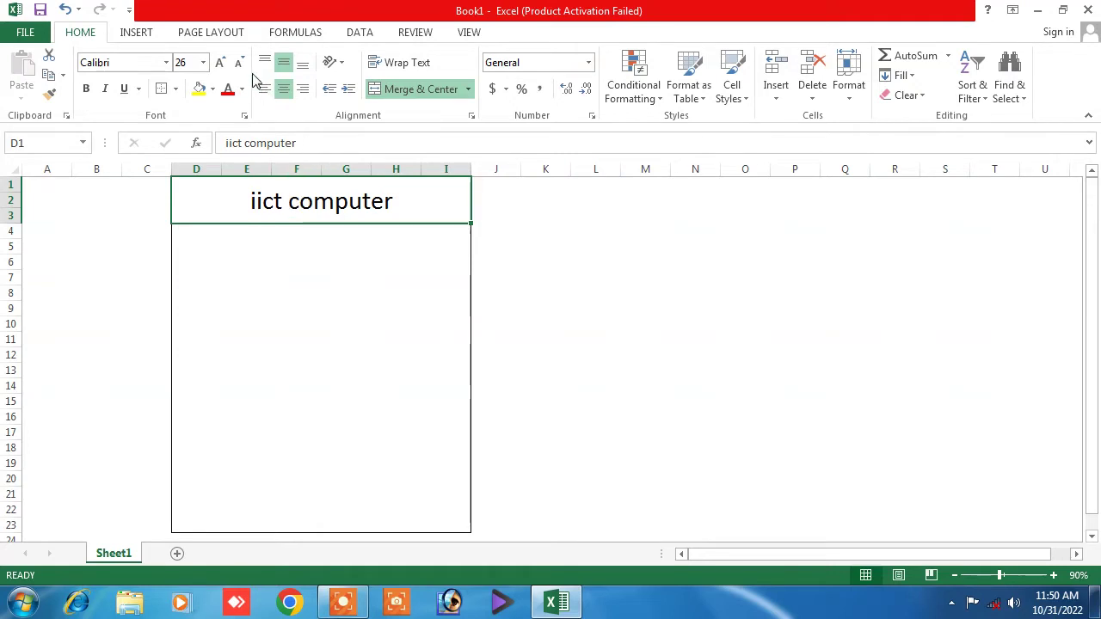
Bring the title font size down from 48 to 36
click(220, 64)
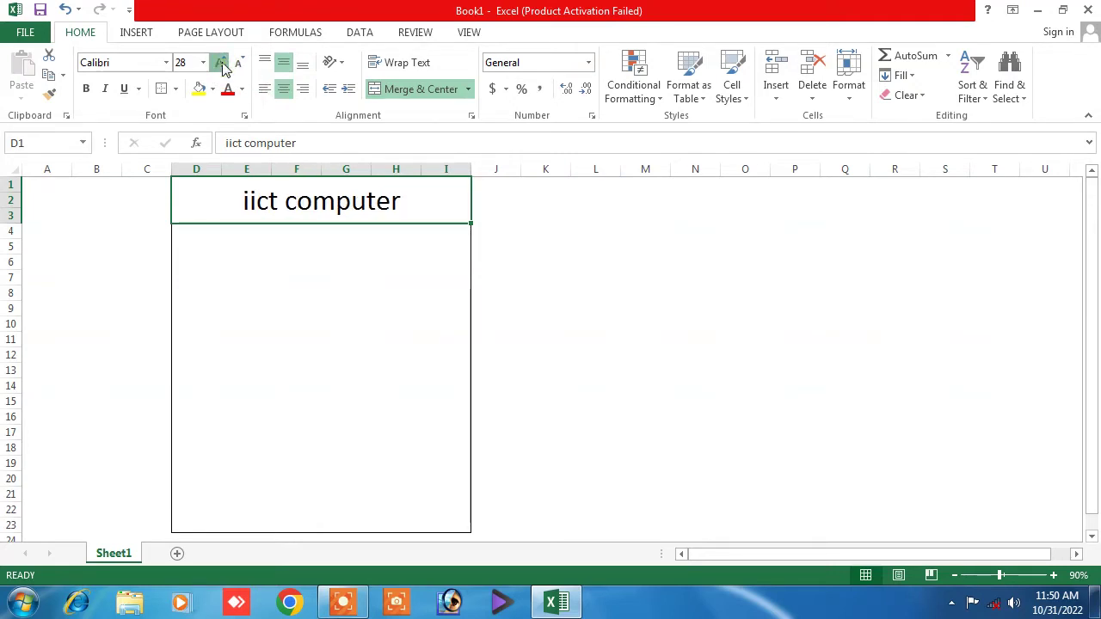
click(220, 64)
click(220, 64)
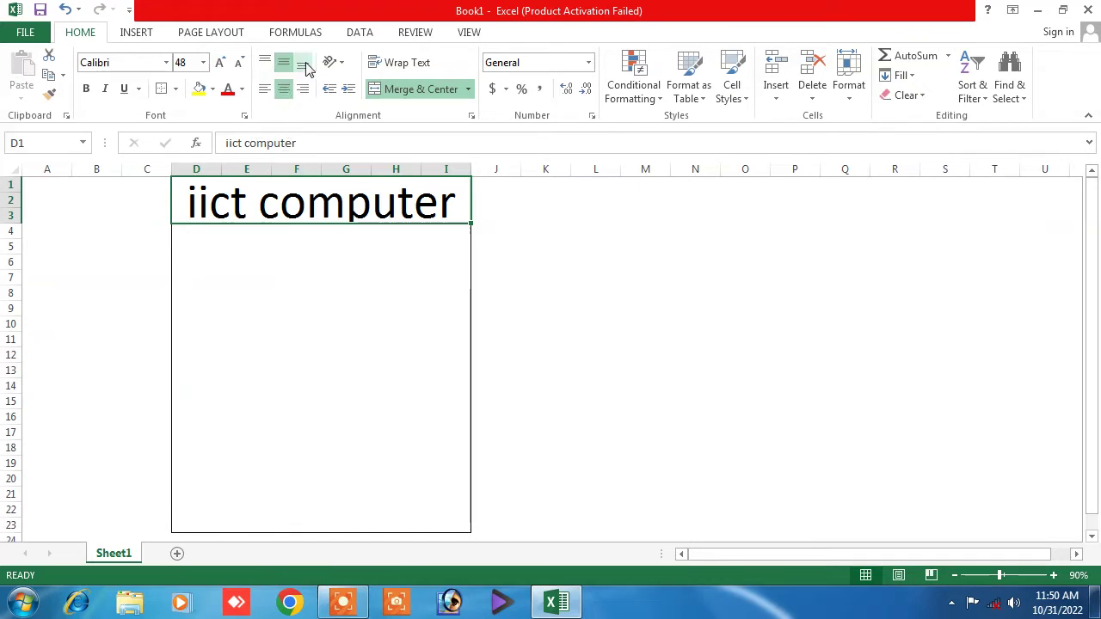
click(239, 63)
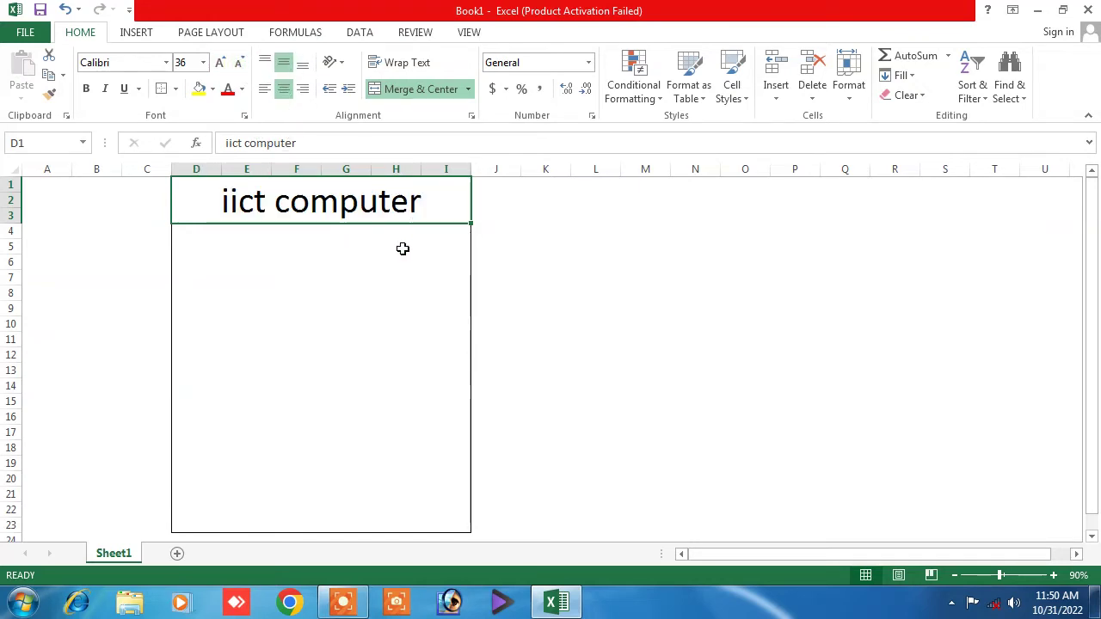
Give the title cell a grey fill and red font colour
click(212, 90)
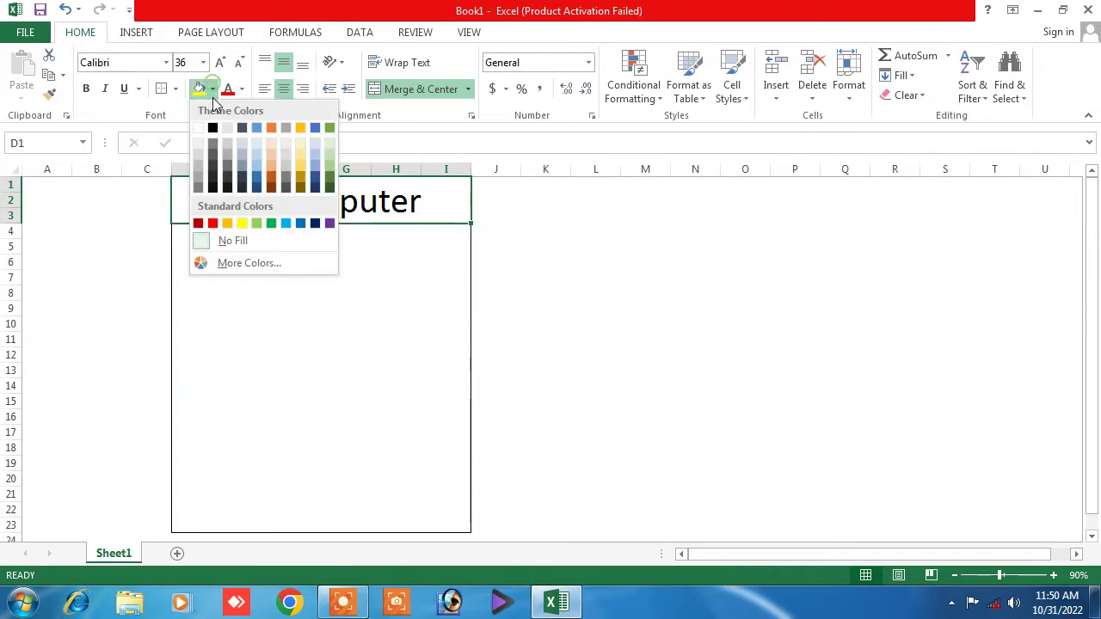
click(226, 153)
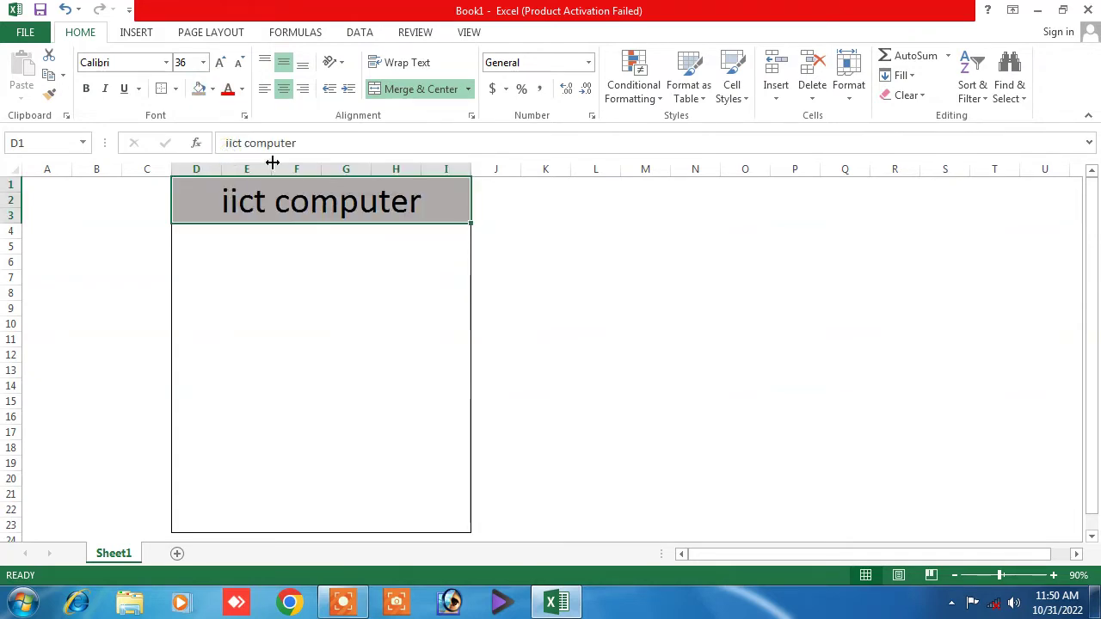
click(243, 89)
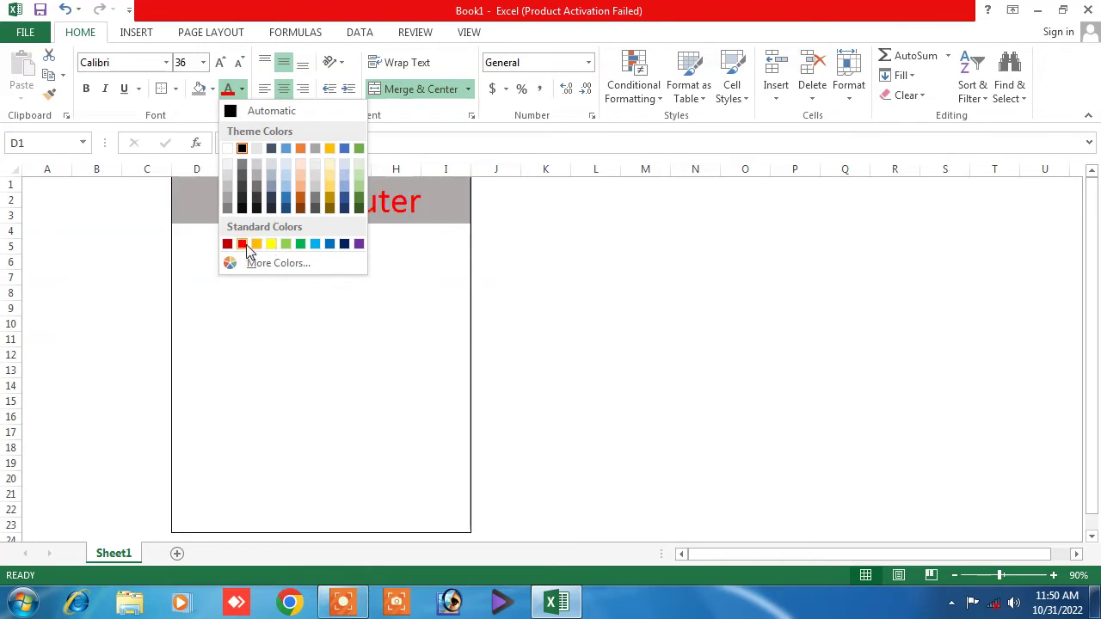
click(242, 243)
click(376, 290)
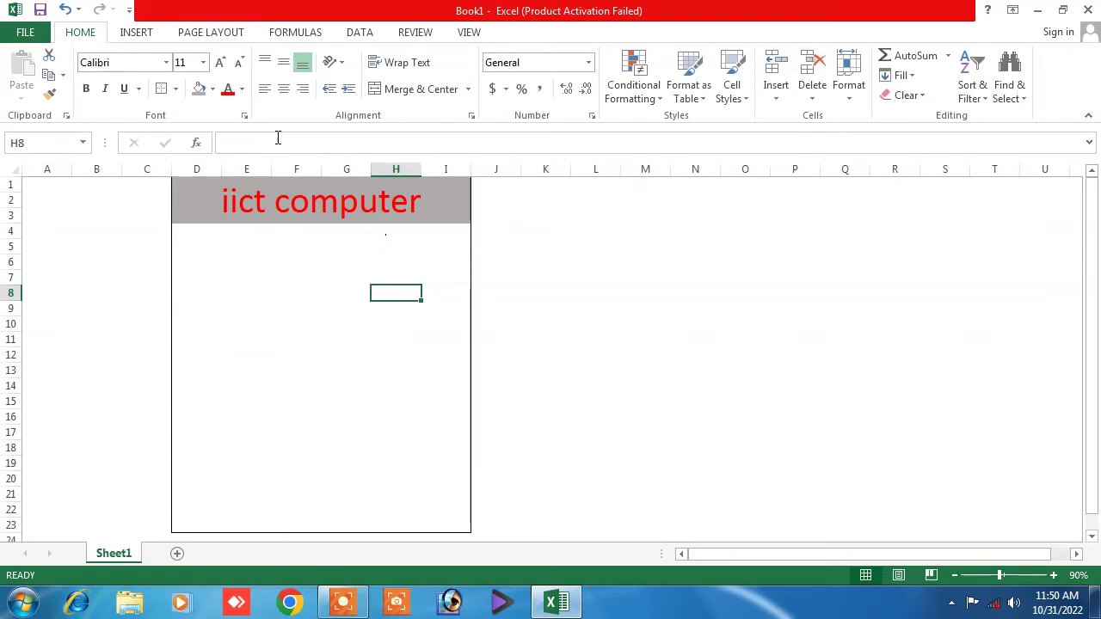
Change the title fill to light blue (Blue, Accent 1, Lighter 80%)
click(210, 200)
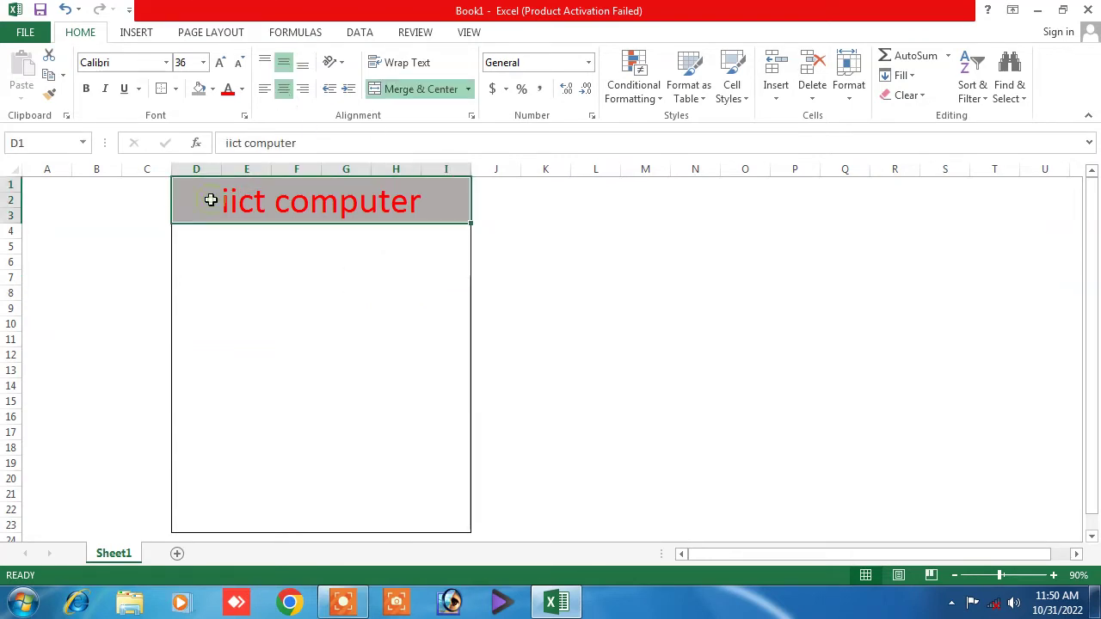
click(213, 90)
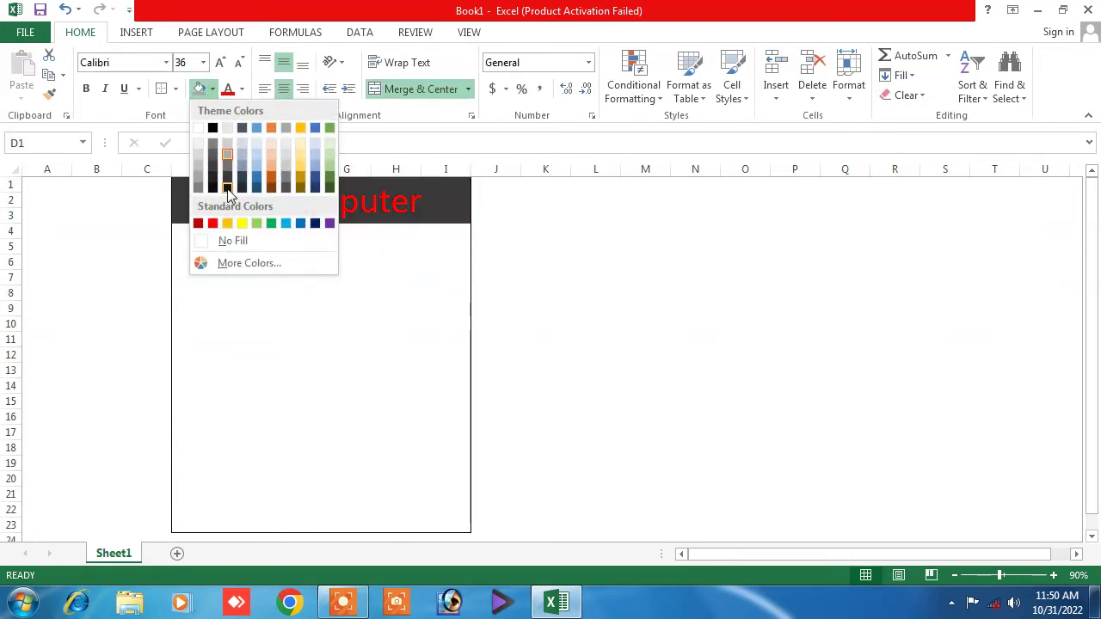
click(256, 143)
click(284, 291)
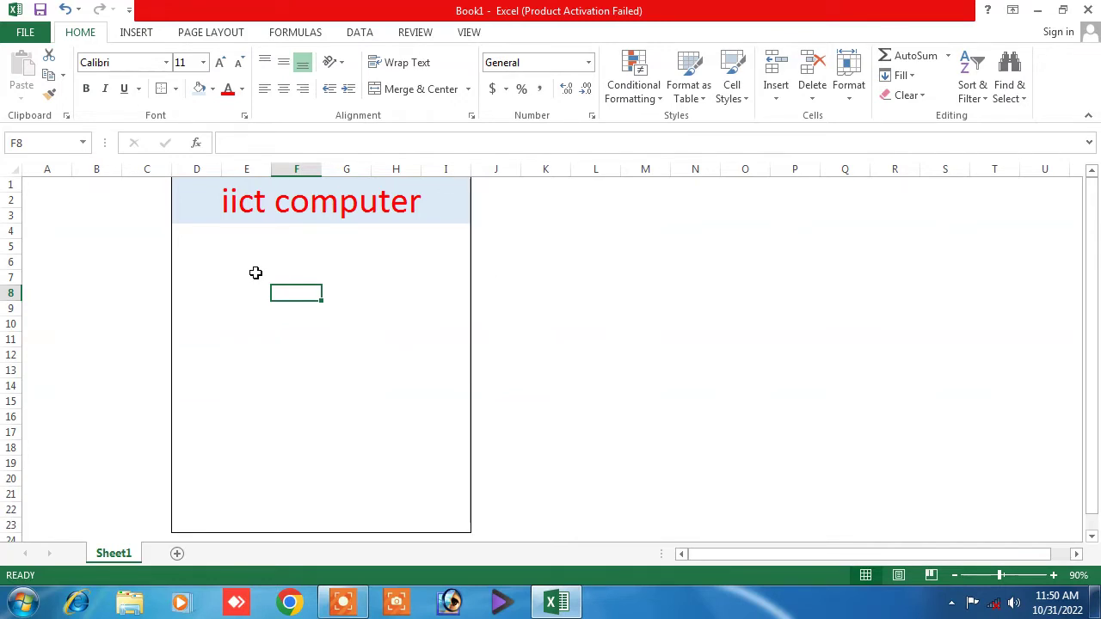
Draw border lines under row 3 and row 4 across columns D to I
click(174, 90)
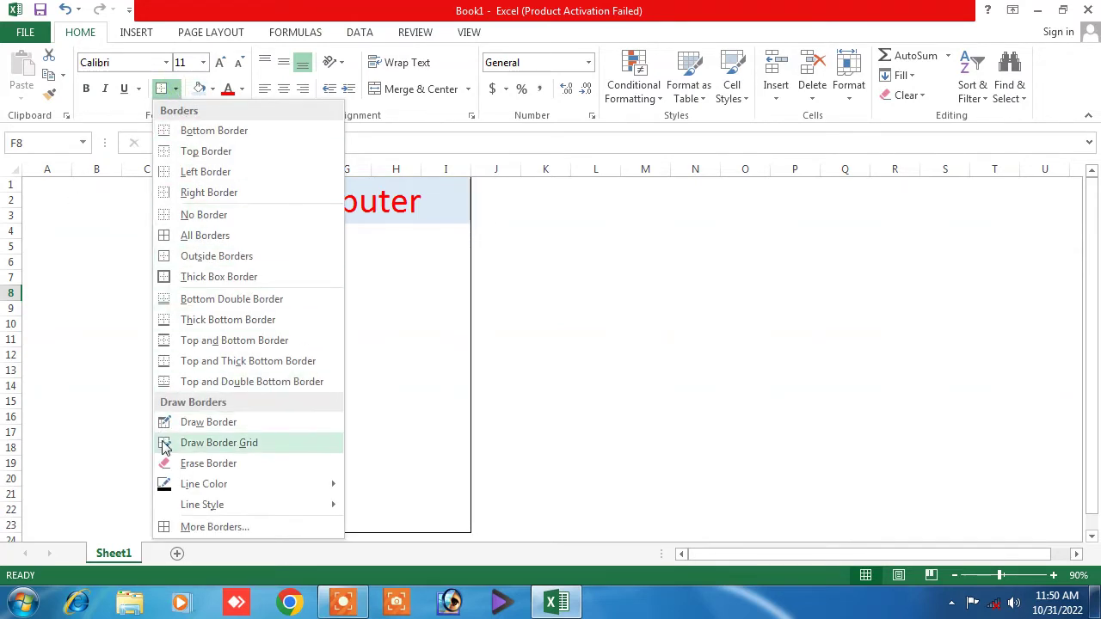
click(213, 422)
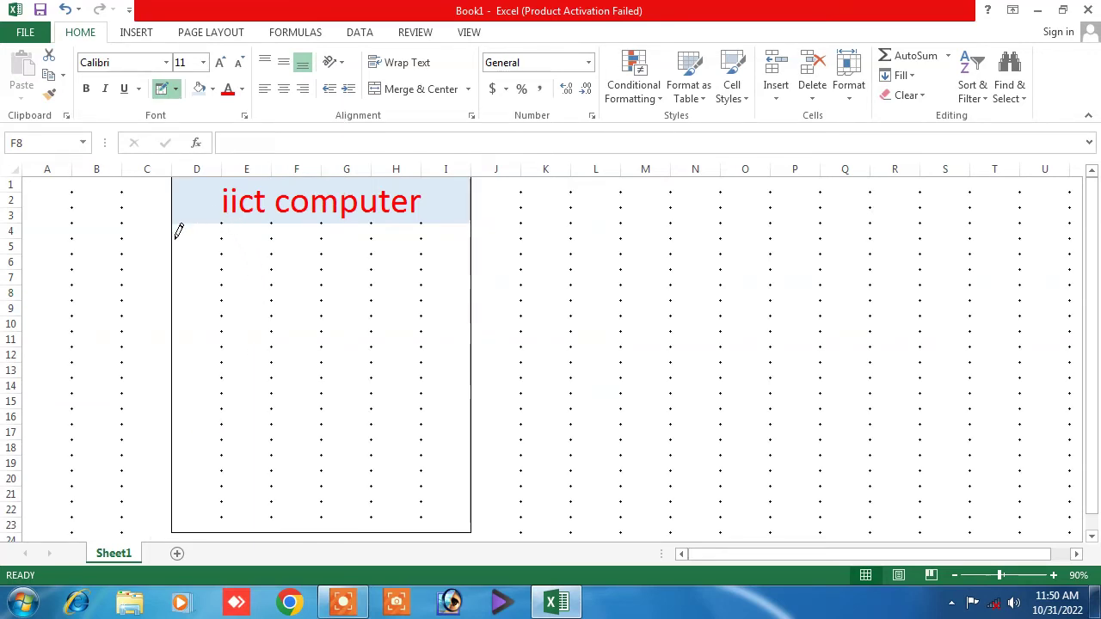
drag(176, 222, 447, 222)
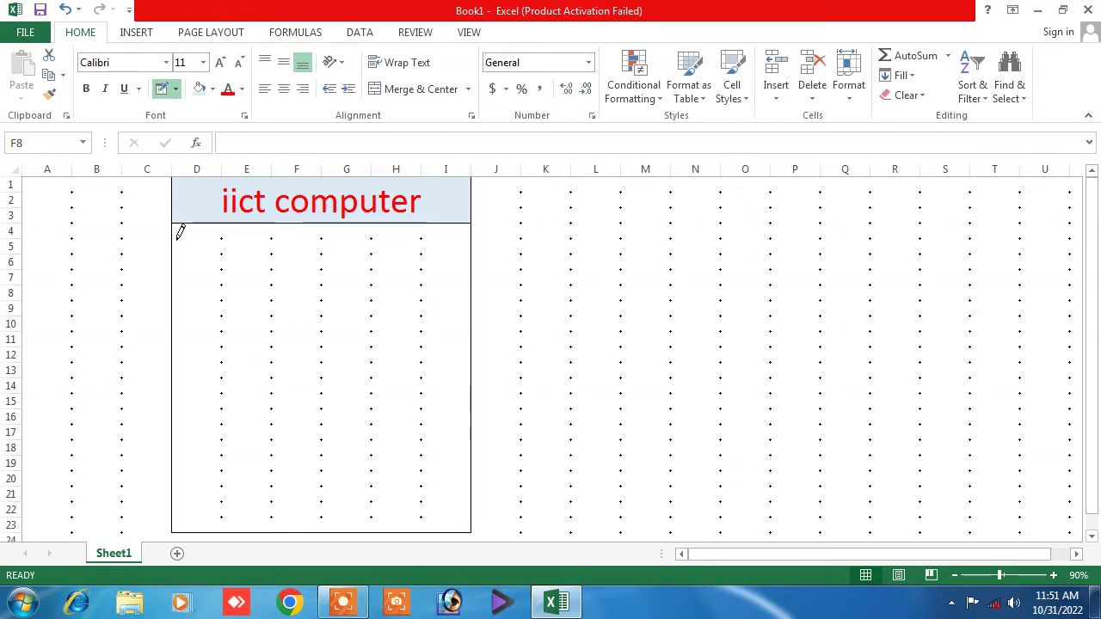
drag(174, 239, 448, 230)
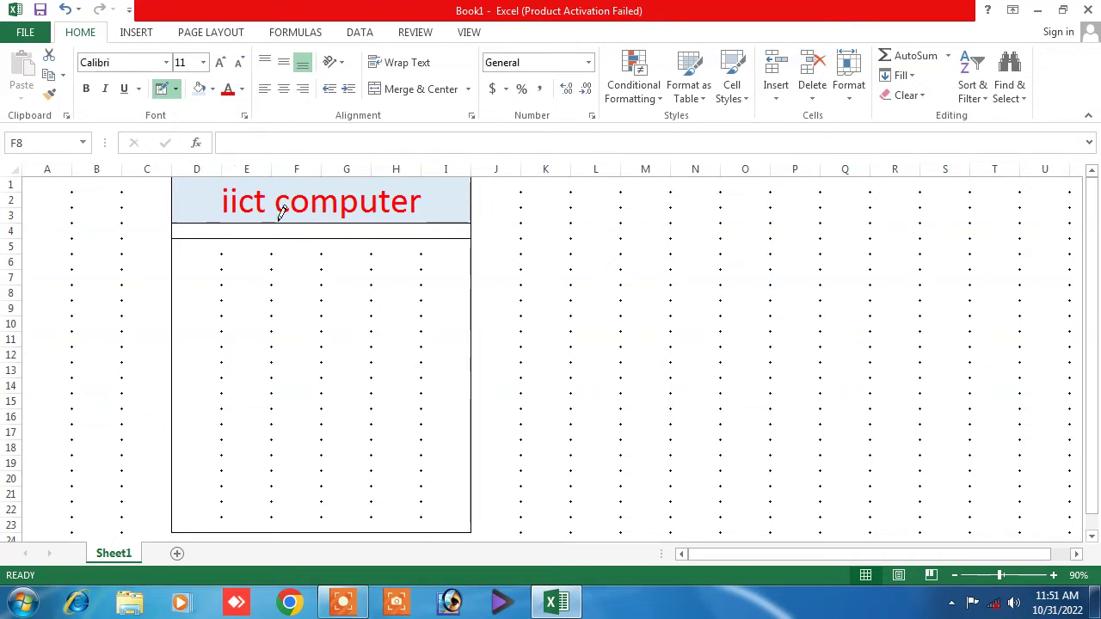
key(Escape)
click(951, 258)
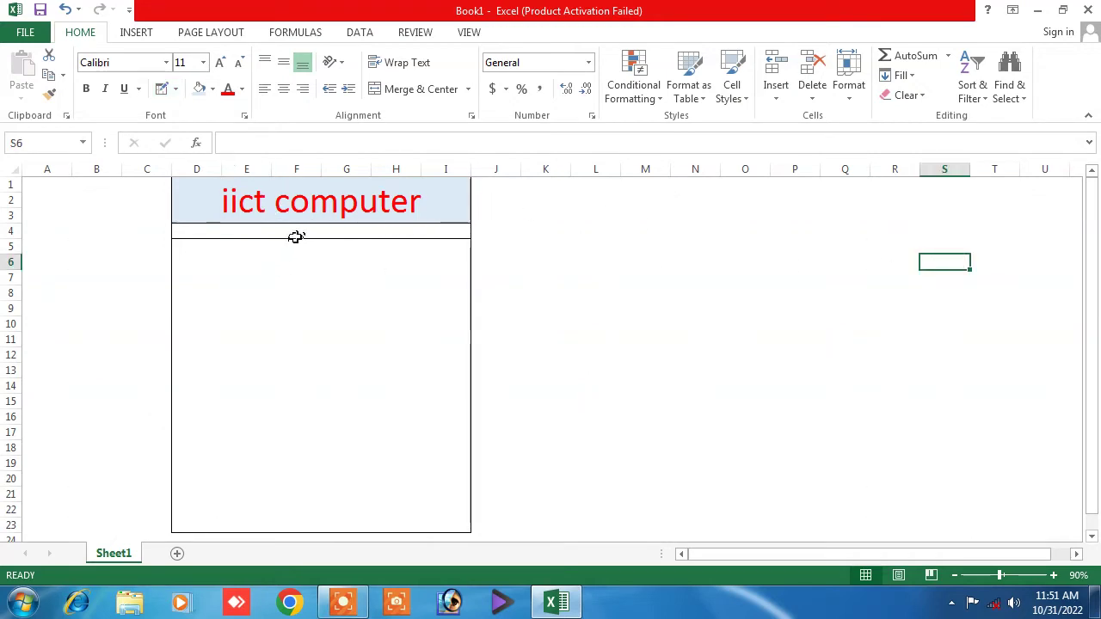
click(296, 232)
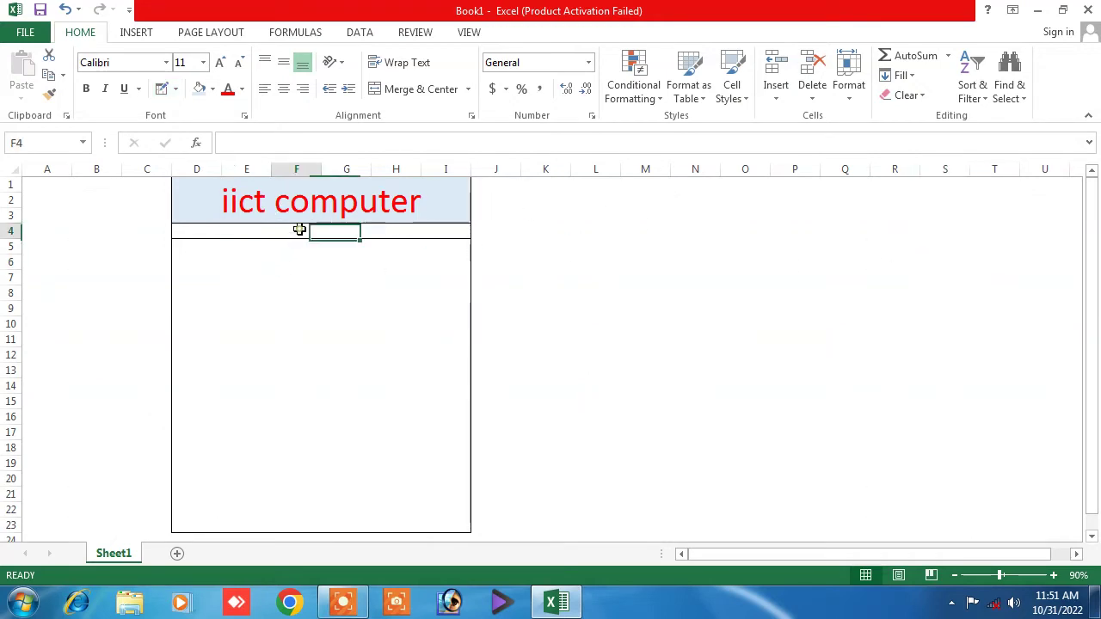
Merge and centre D4:I4 and enter the heading 'tax invoice'
click(185, 232)
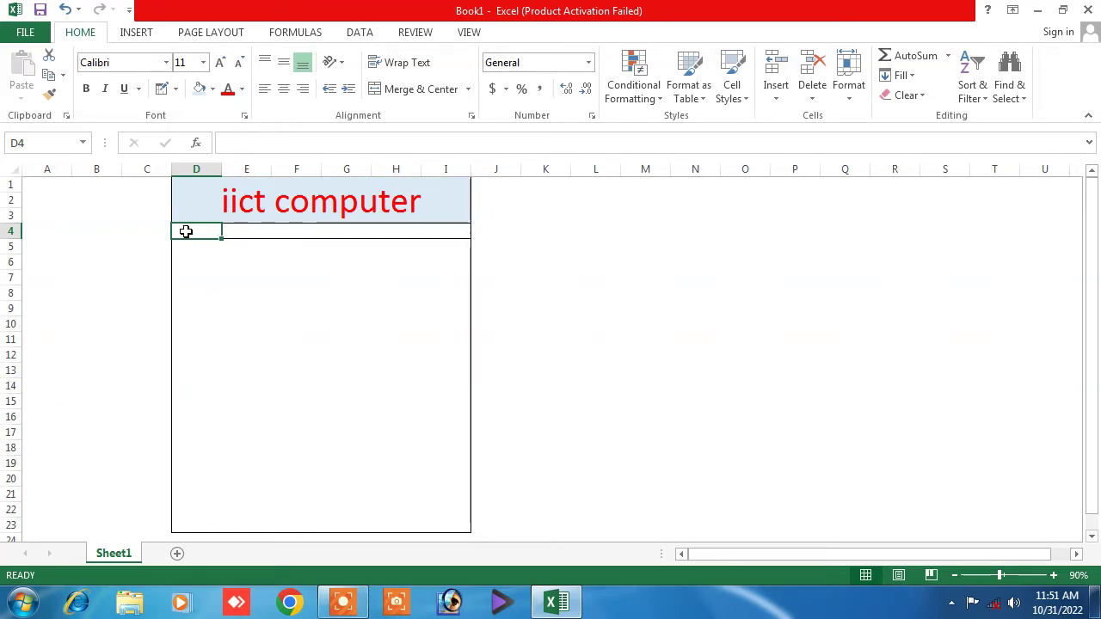
key(shift+Right)
key(shift+Right)
key(shift+Right)
key(shift+Right)
key(shift+Right)
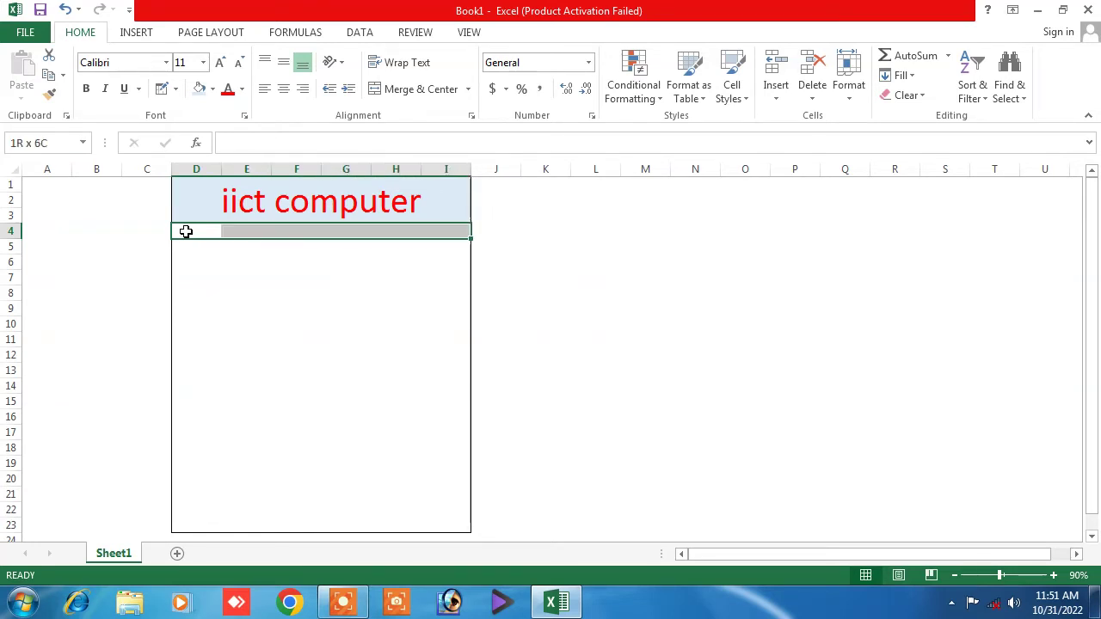
click(417, 91)
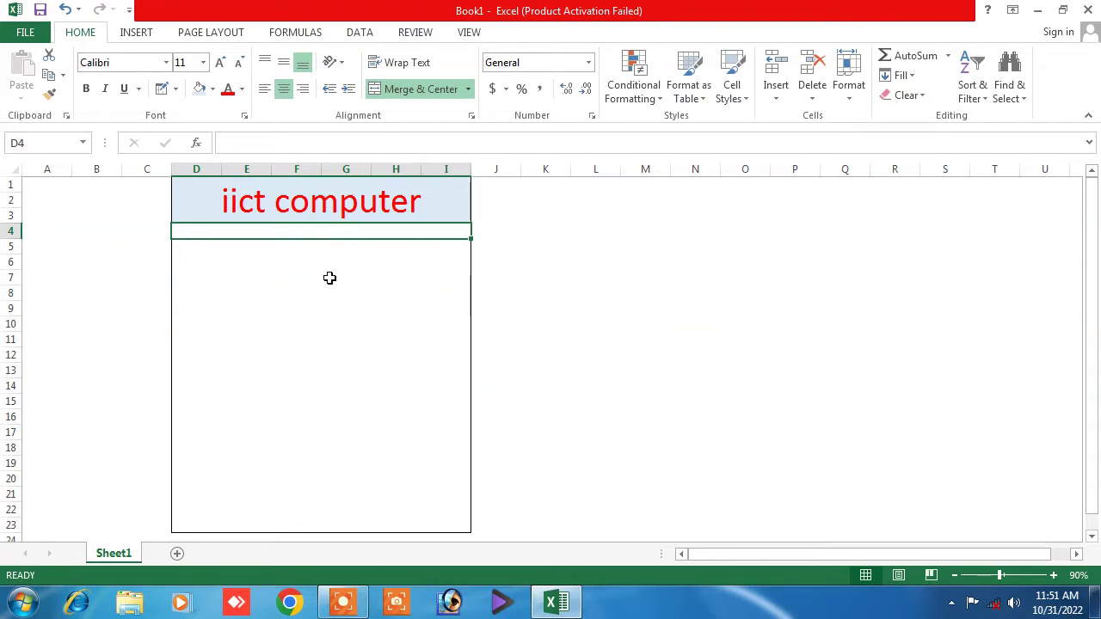
click(304, 272)
click(301, 239)
text(ta)
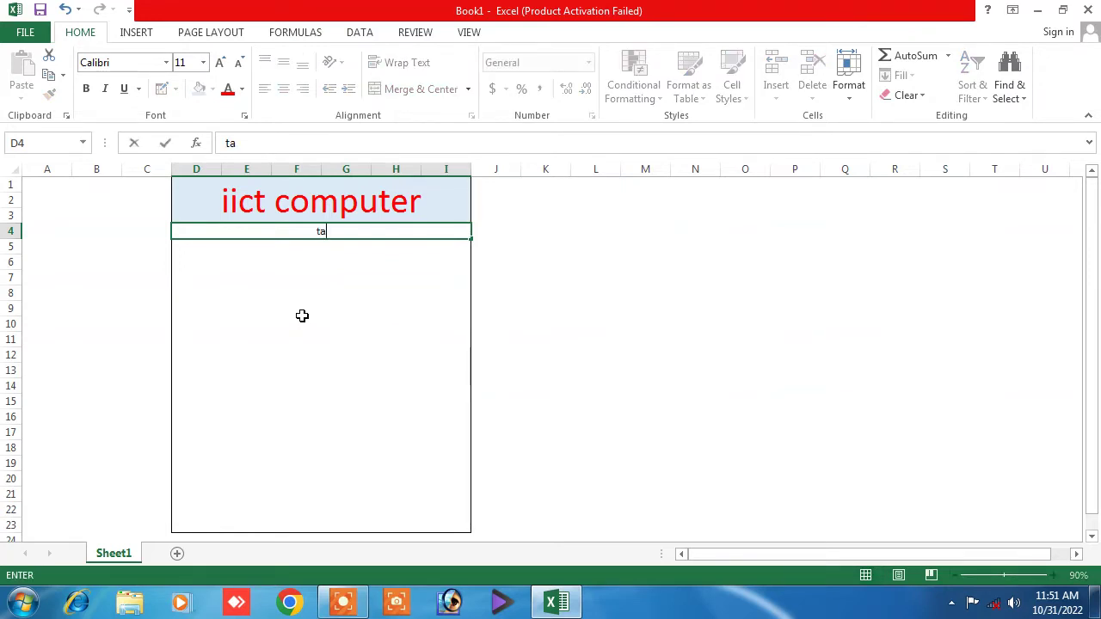
text(x in)
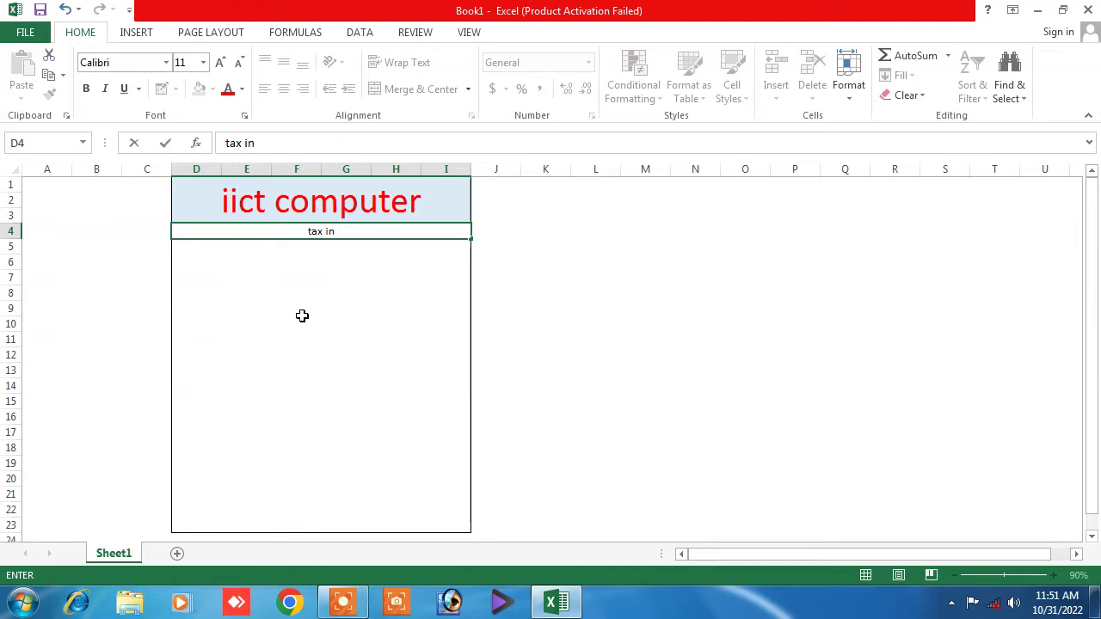
text(voic)
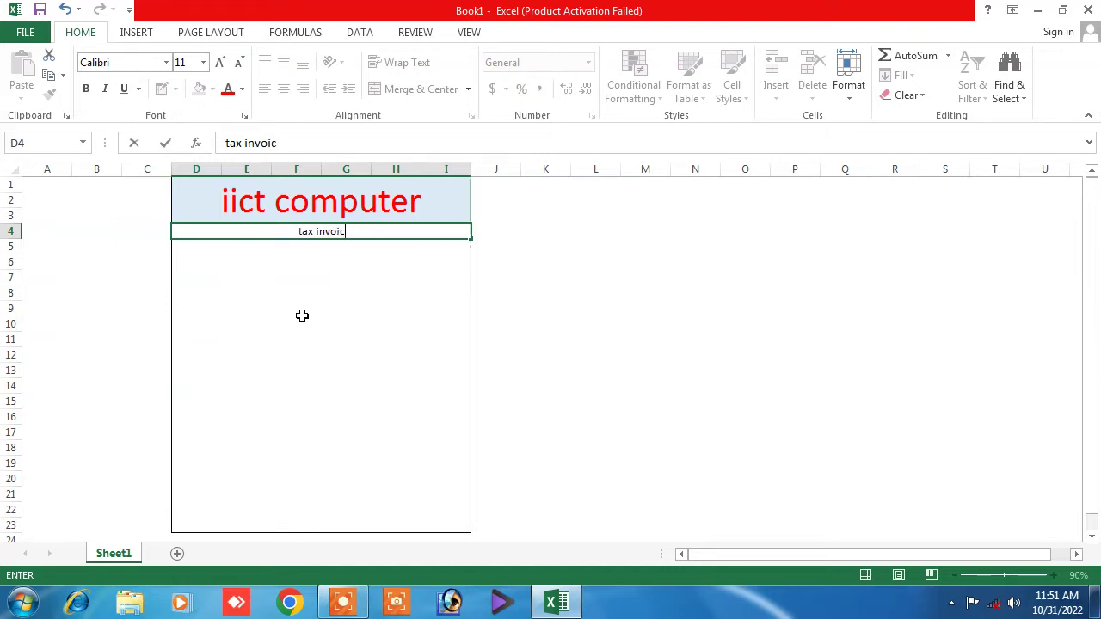
text(e)
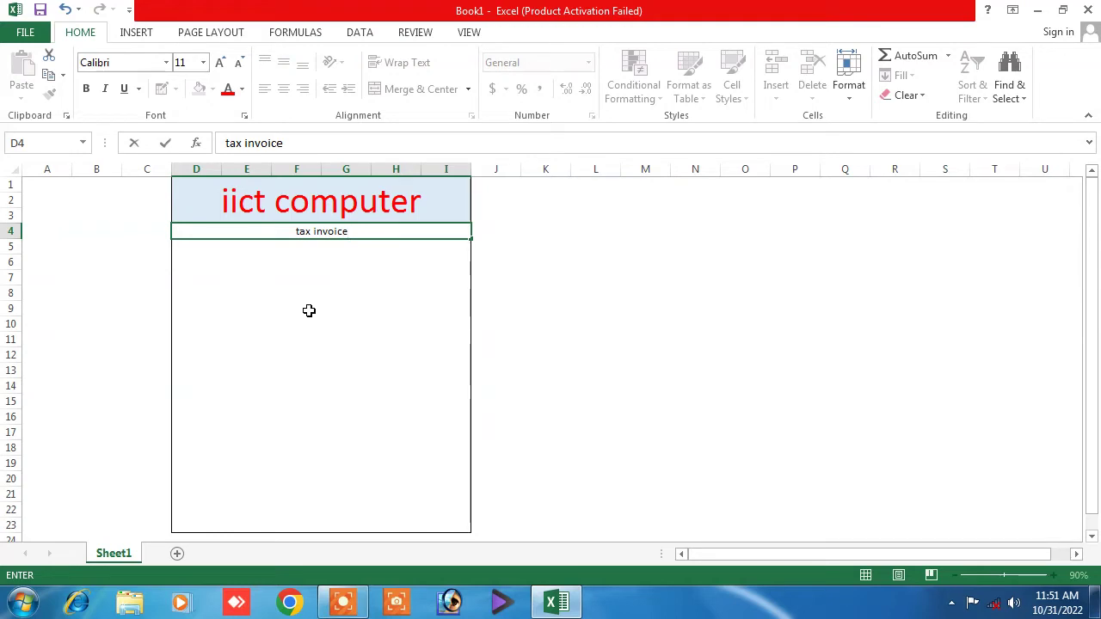
click(349, 292)
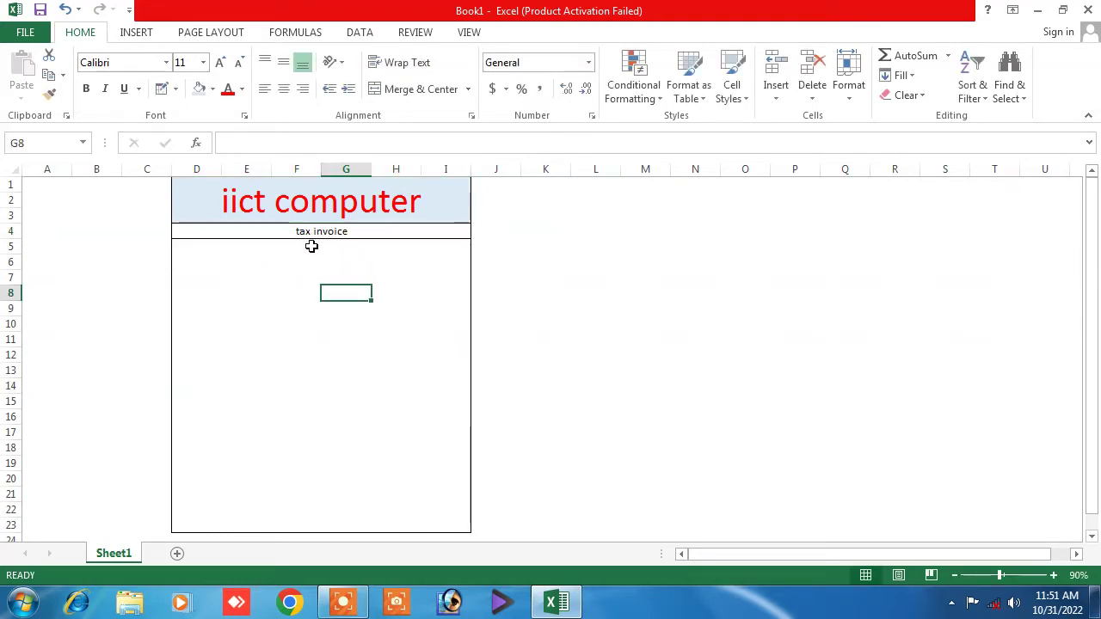
Merge and centre D5:I5 into one cell
click(246, 249)
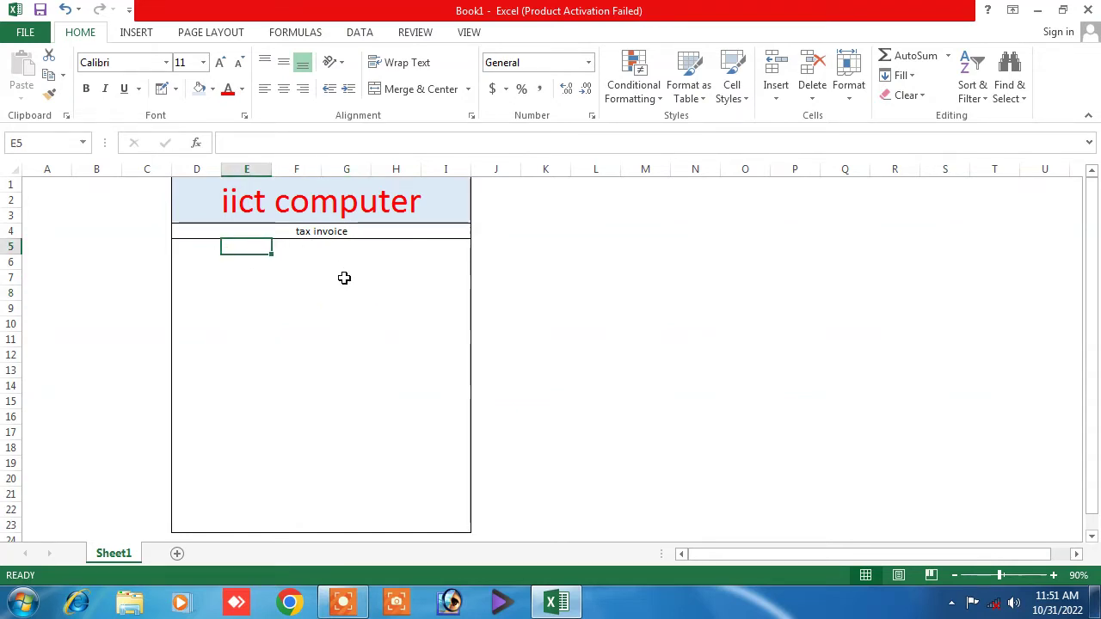
drag(184, 246, 446, 252)
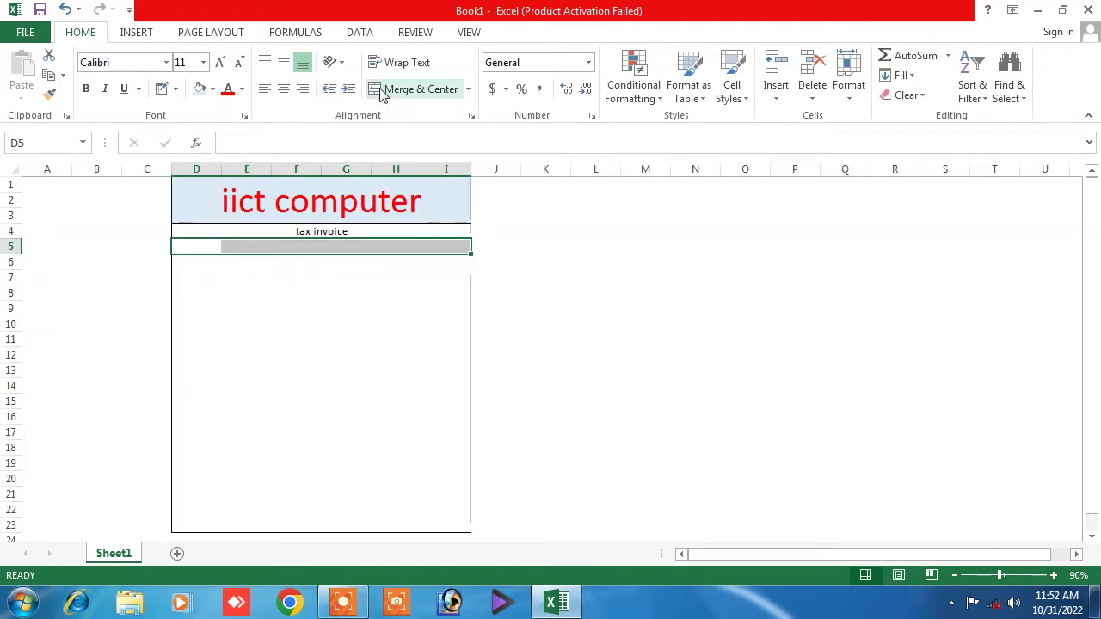
click(425, 94)
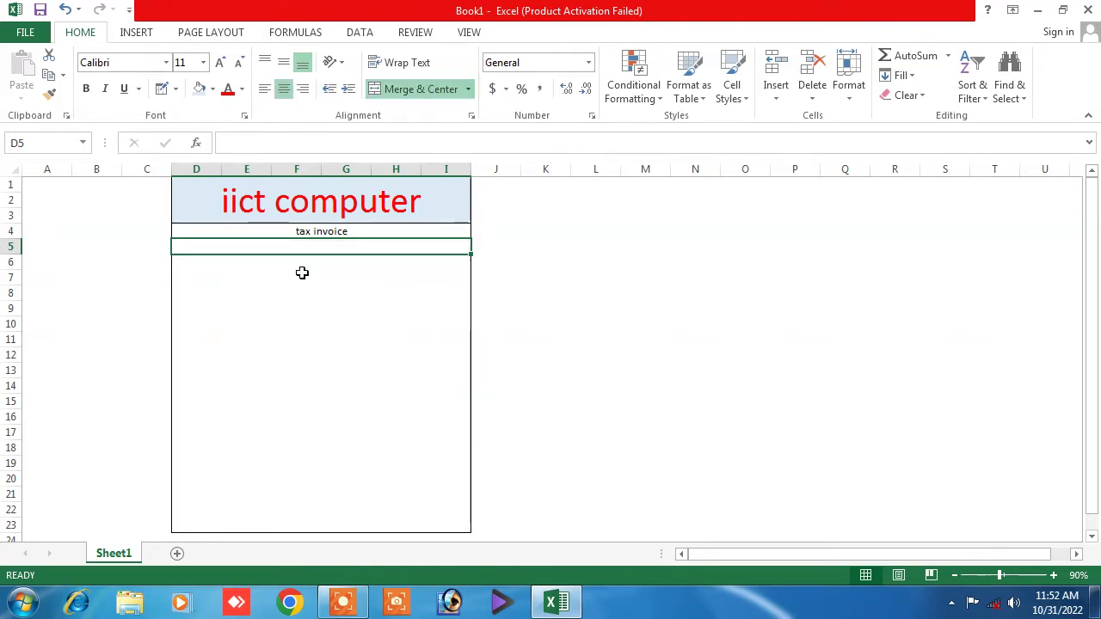
Draw a border line under row 5 across columns D to I
click(175, 89)
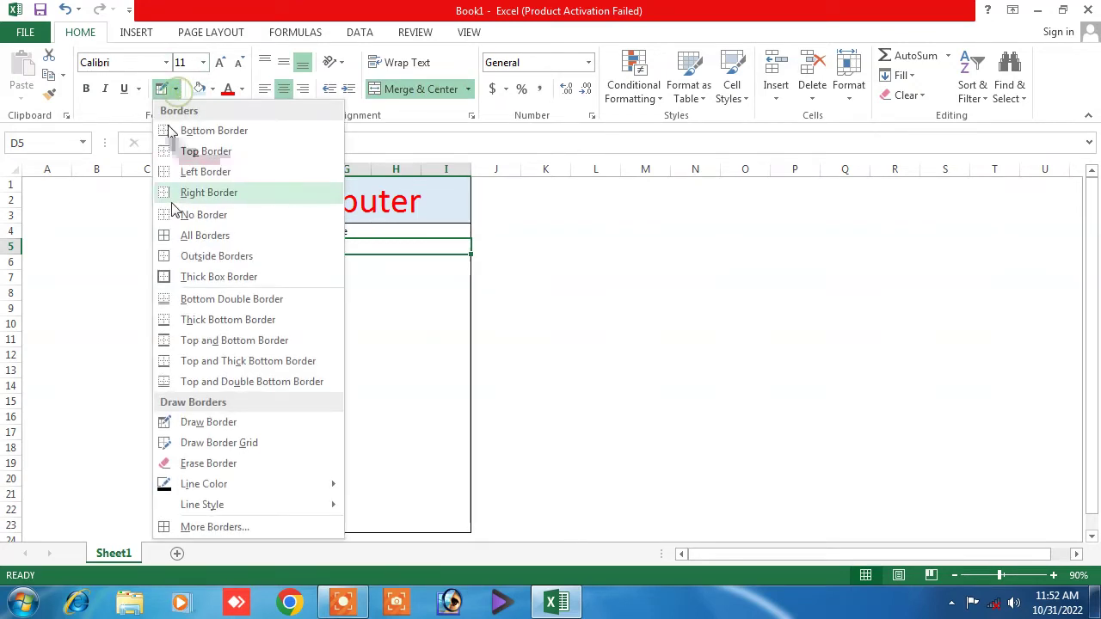
click(198, 422)
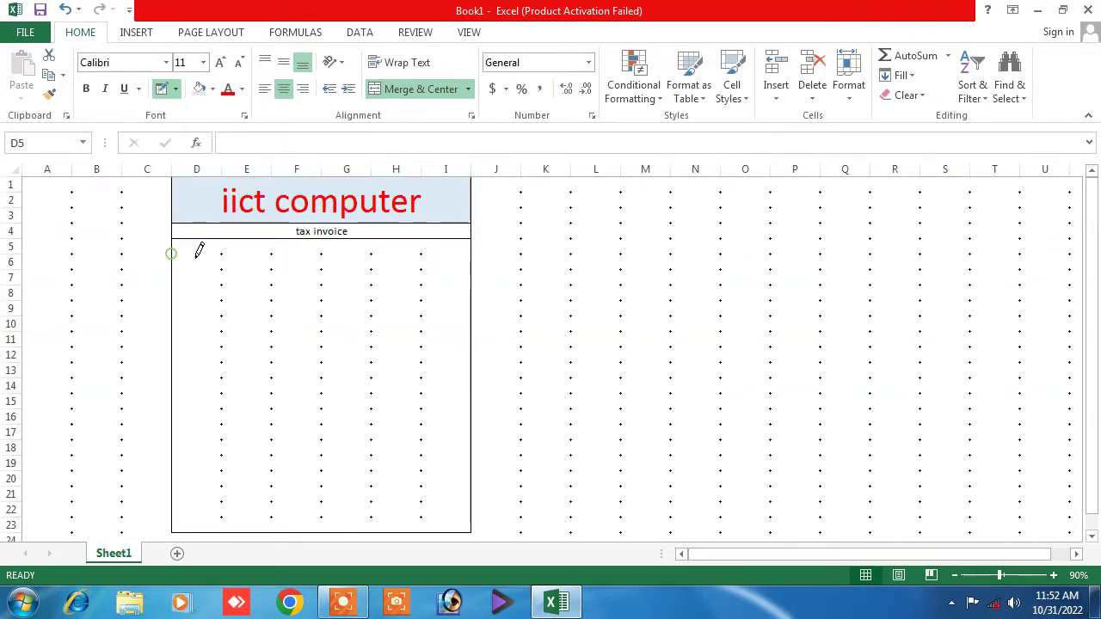
drag(176, 251, 440, 251)
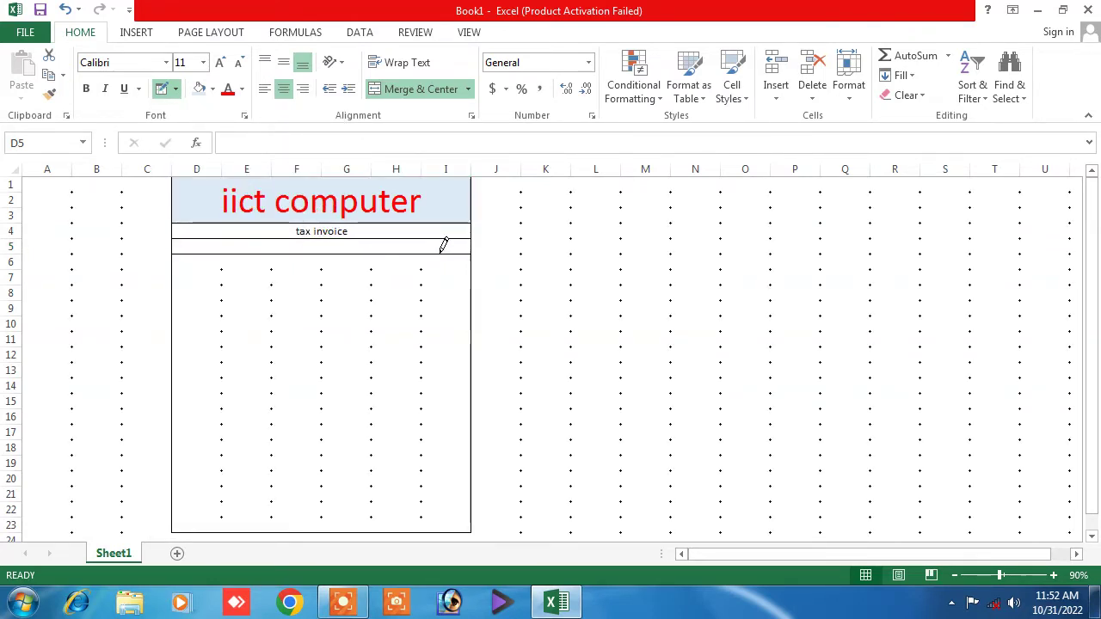
key(Escape)
click(995, 288)
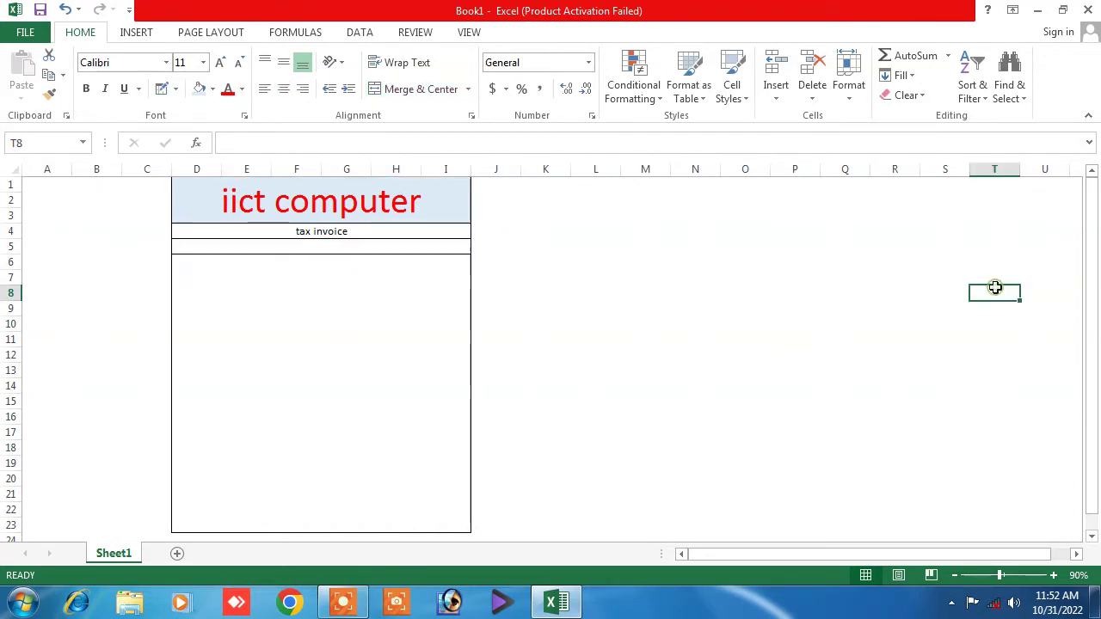
click(215, 247)
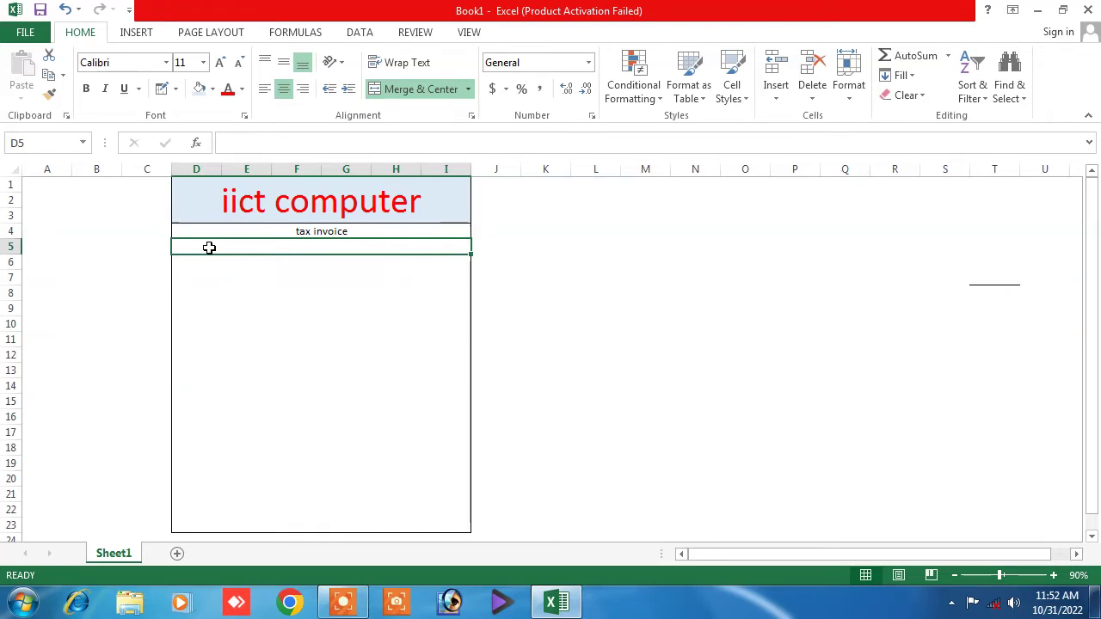
Left-align merged row 5 and enter the shop's GST number on the left and mobile number on the right
text(g)
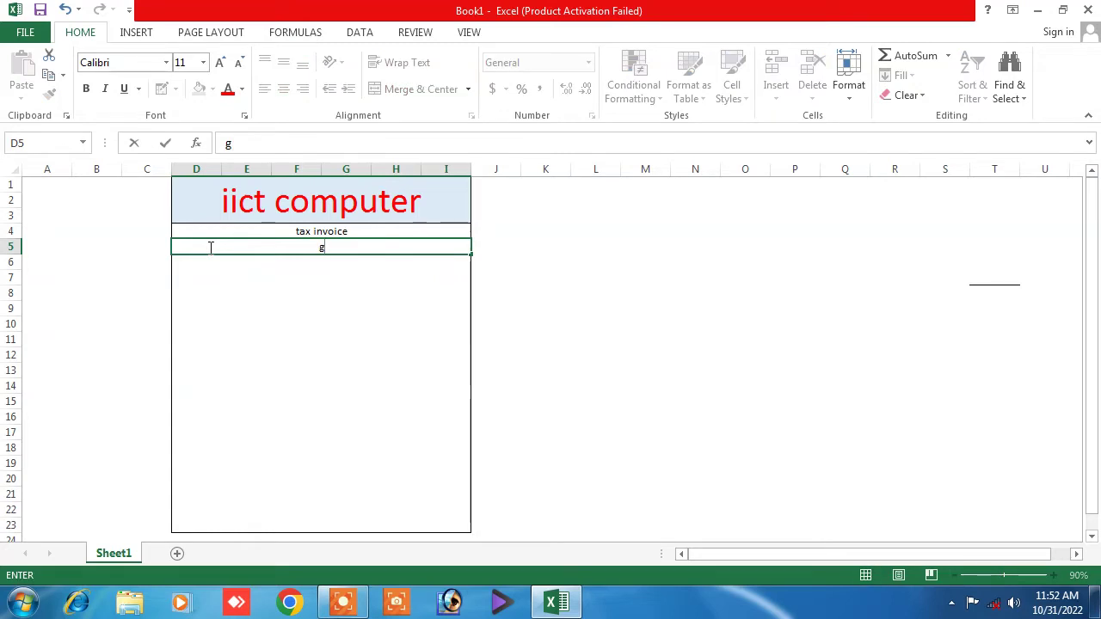
key(BackSpace)
click(307, 355)
click(313, 247)
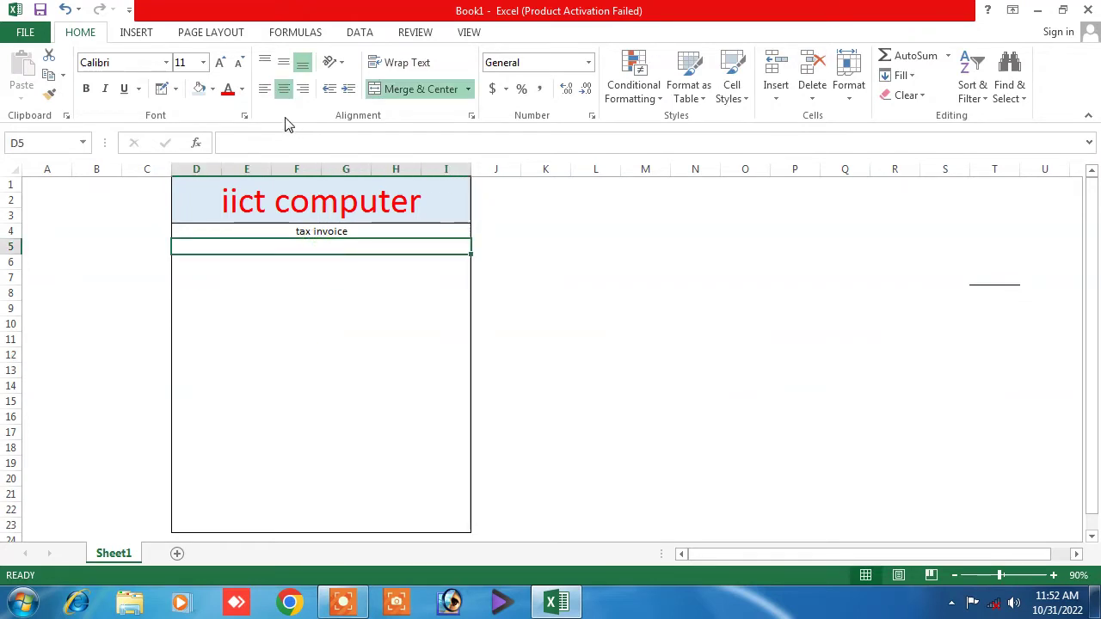
click(264, 88)
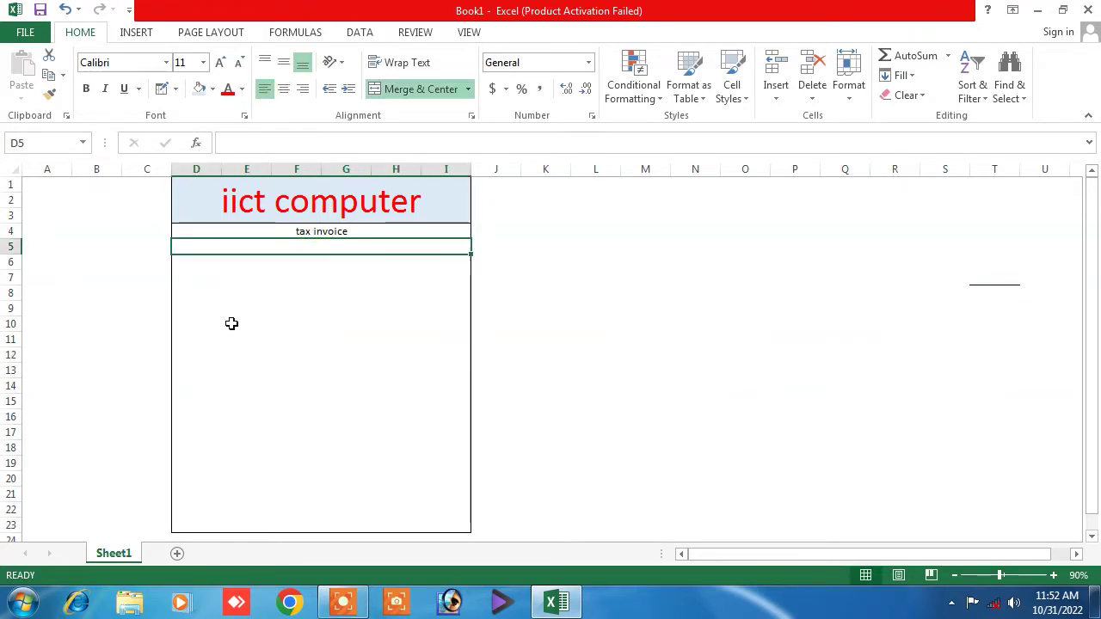
text(g)
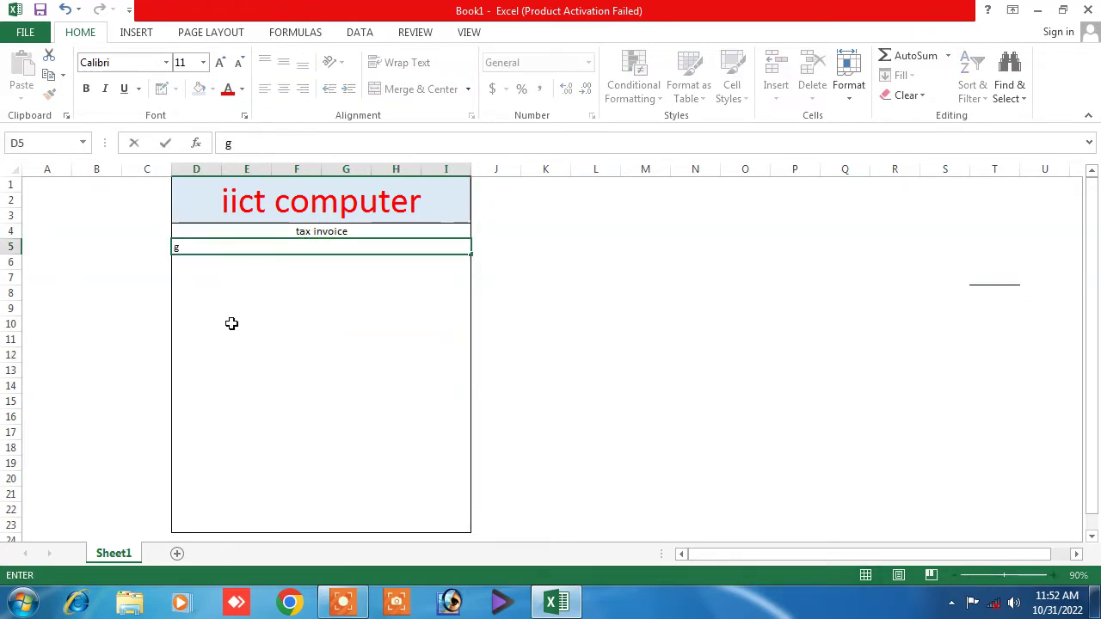
text(st no)
text(.)
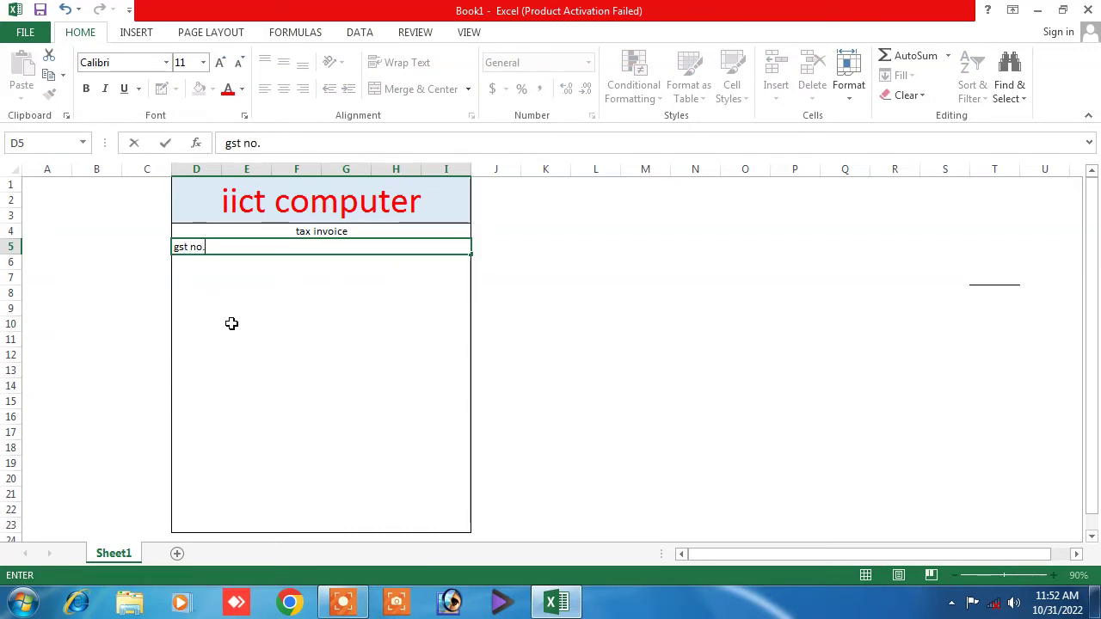
text( 665)
text(ghg54tr)
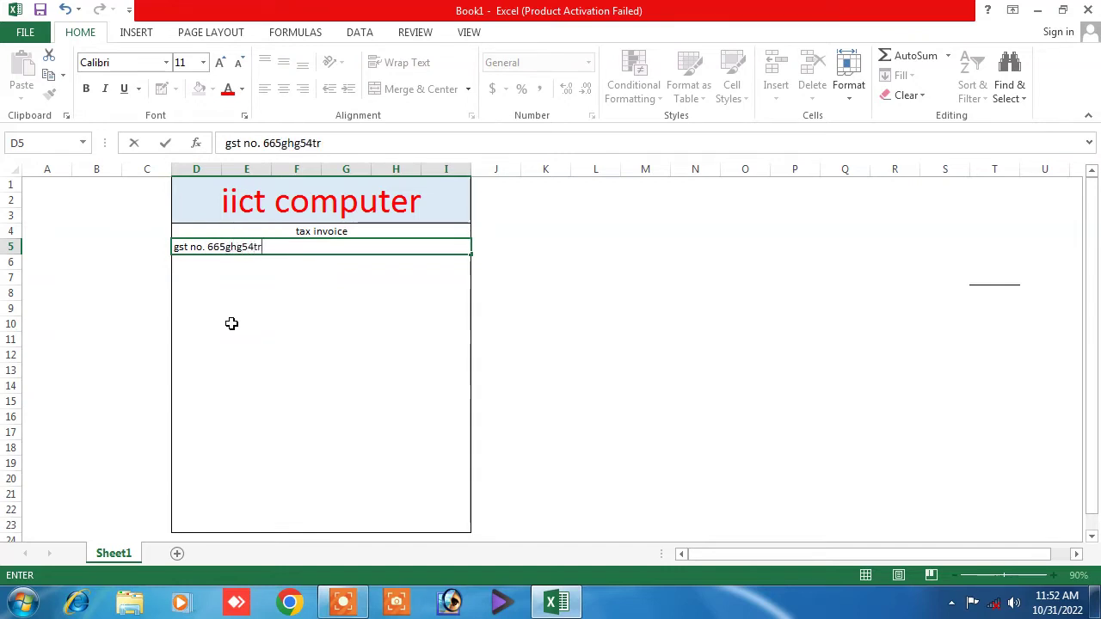
key(BackSpace)
key(BackSpace)
text(mo)
text(b)
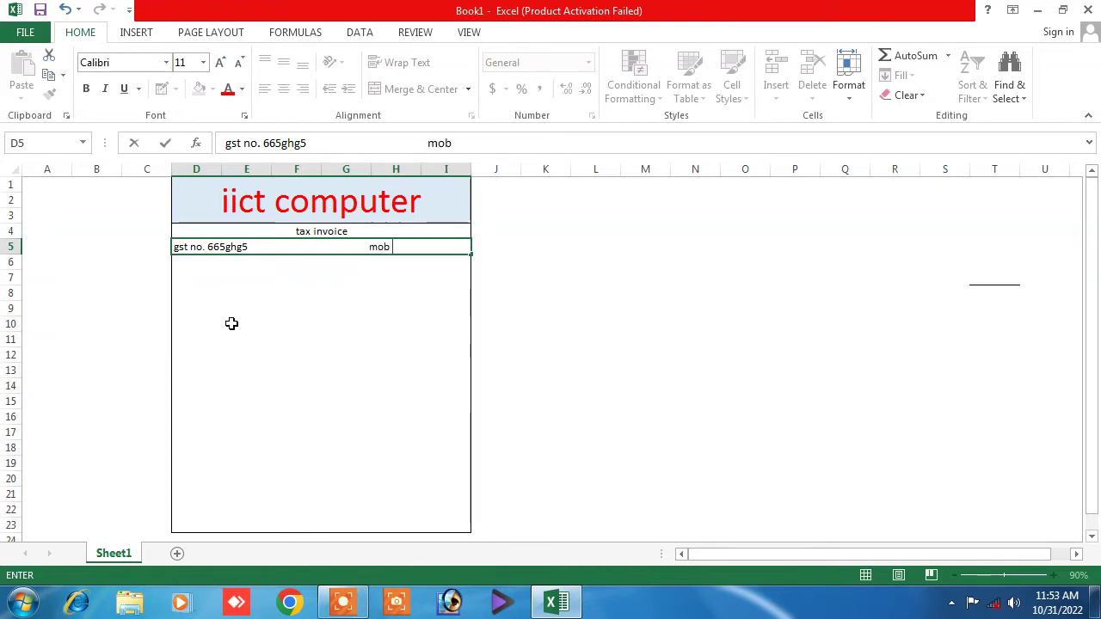
text( no)
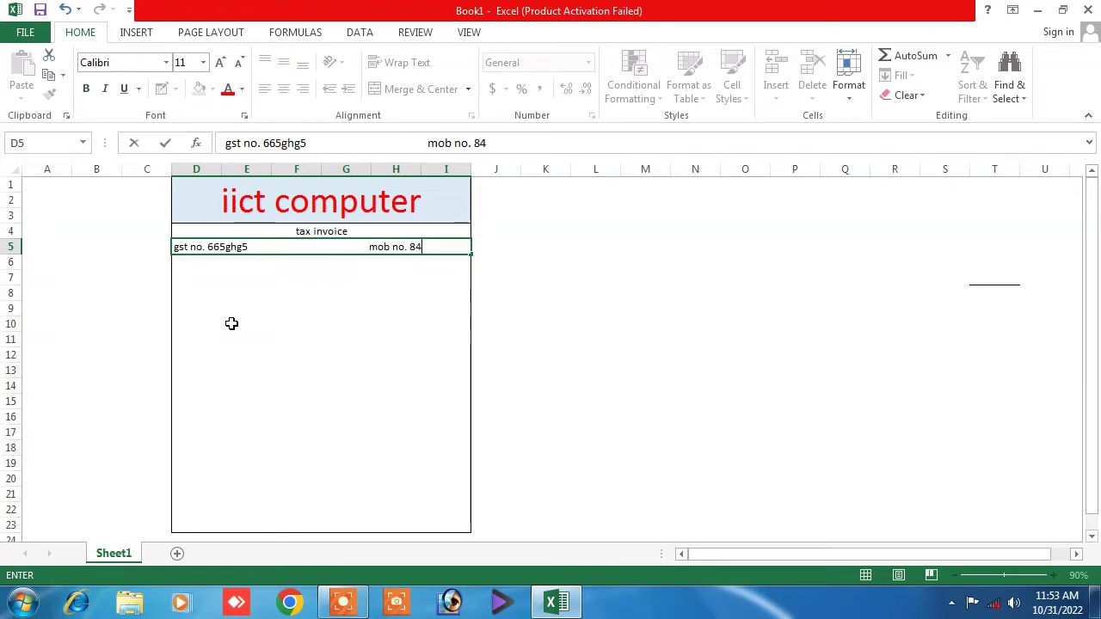
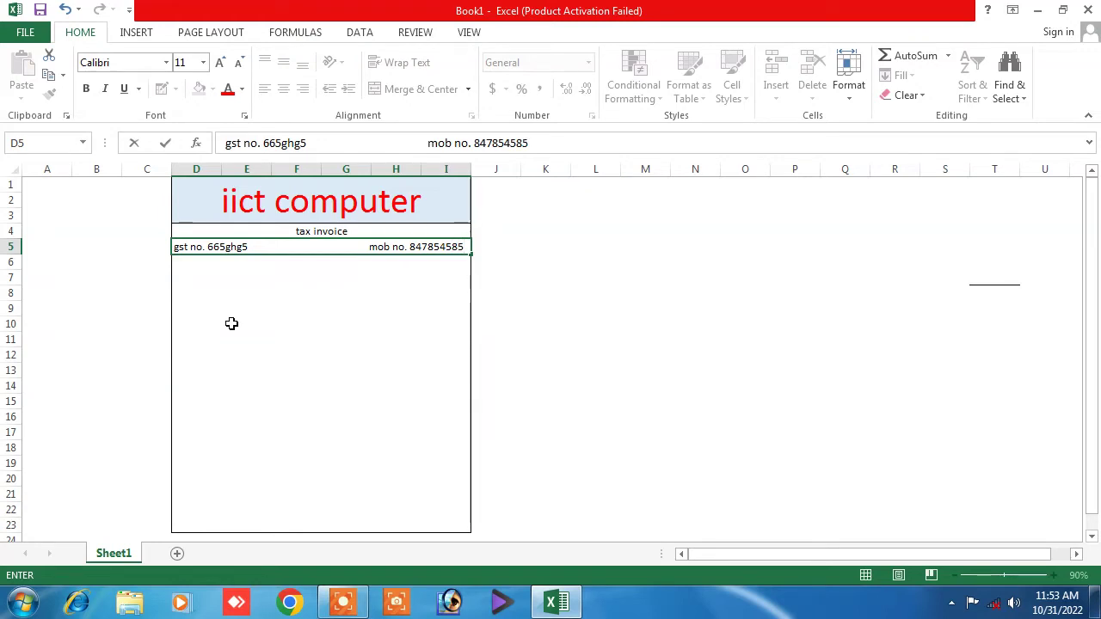
click(313, 387)
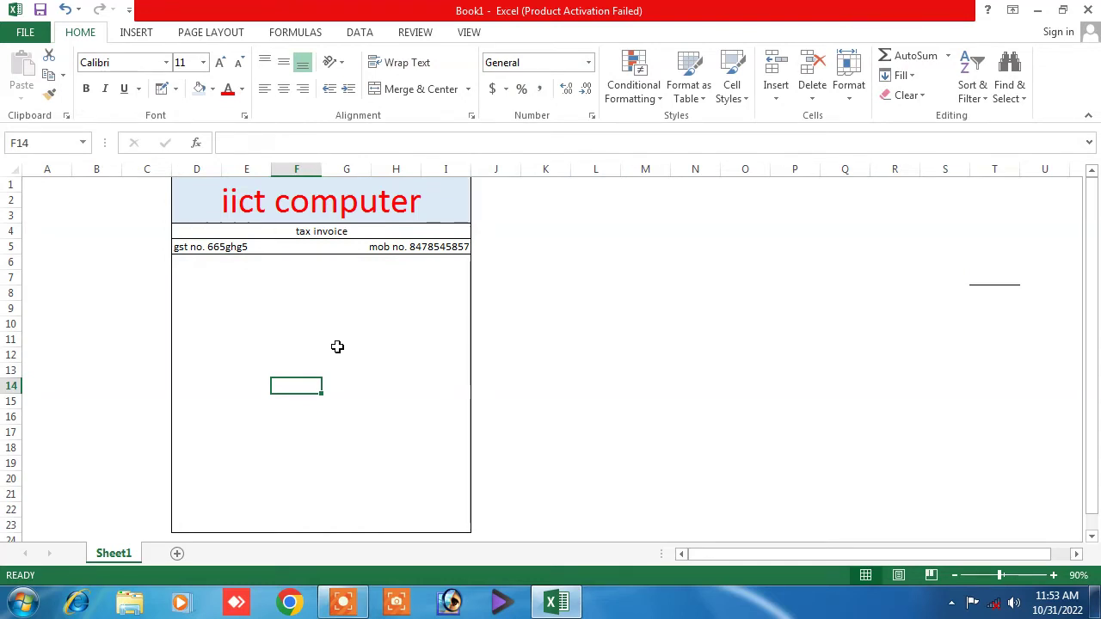
Draw a border line beneath row 6 from D to I, then select D6:I6
click(198, 266)
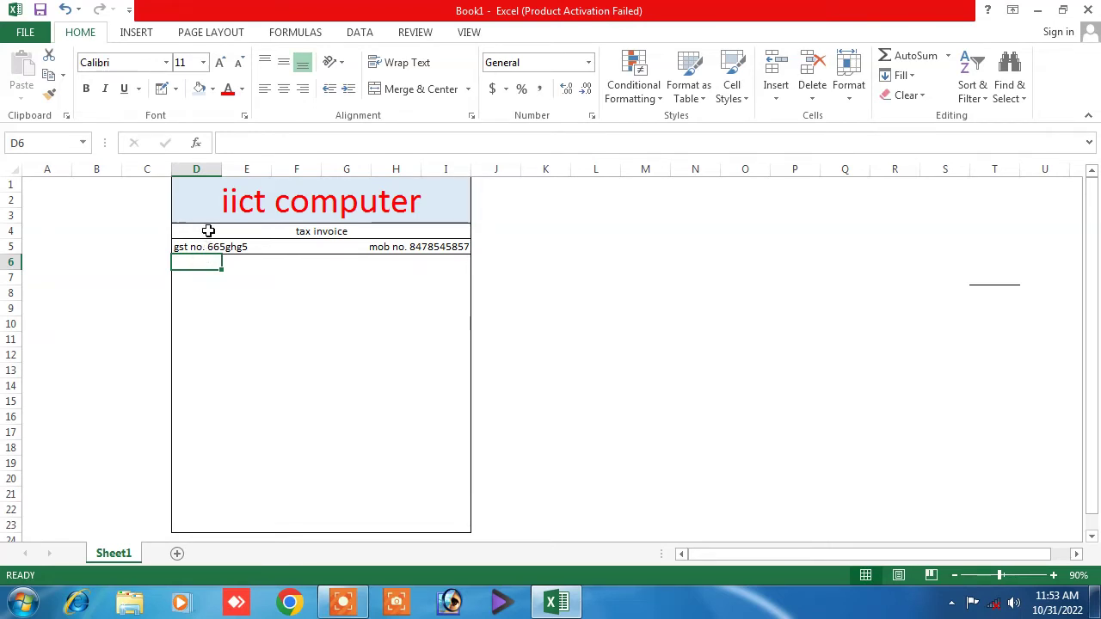
click(177, 89)
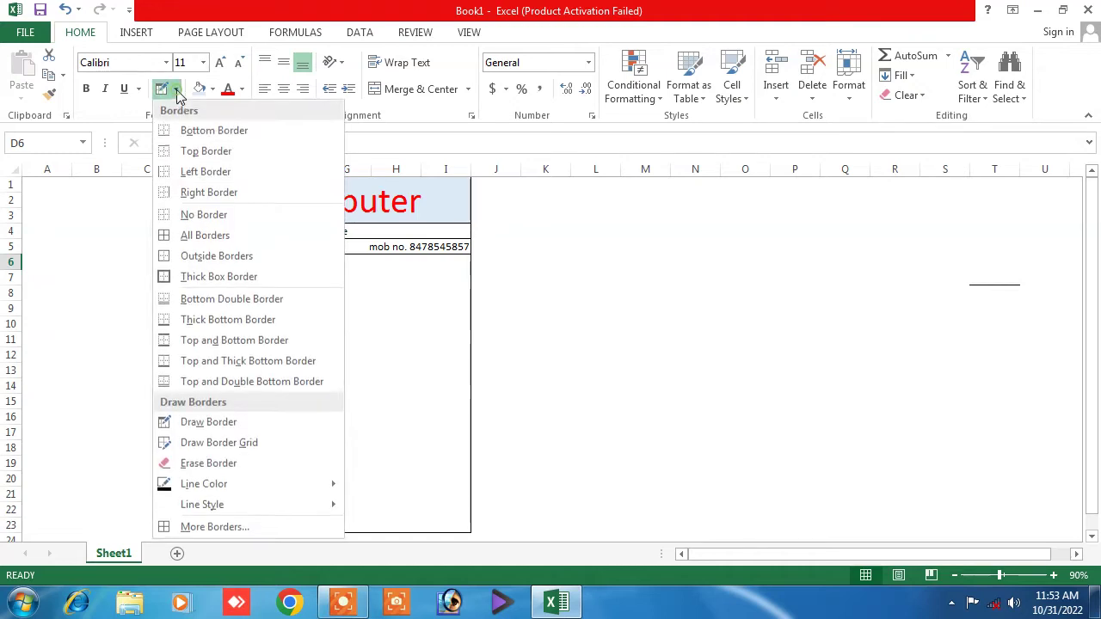
click(206, 423)
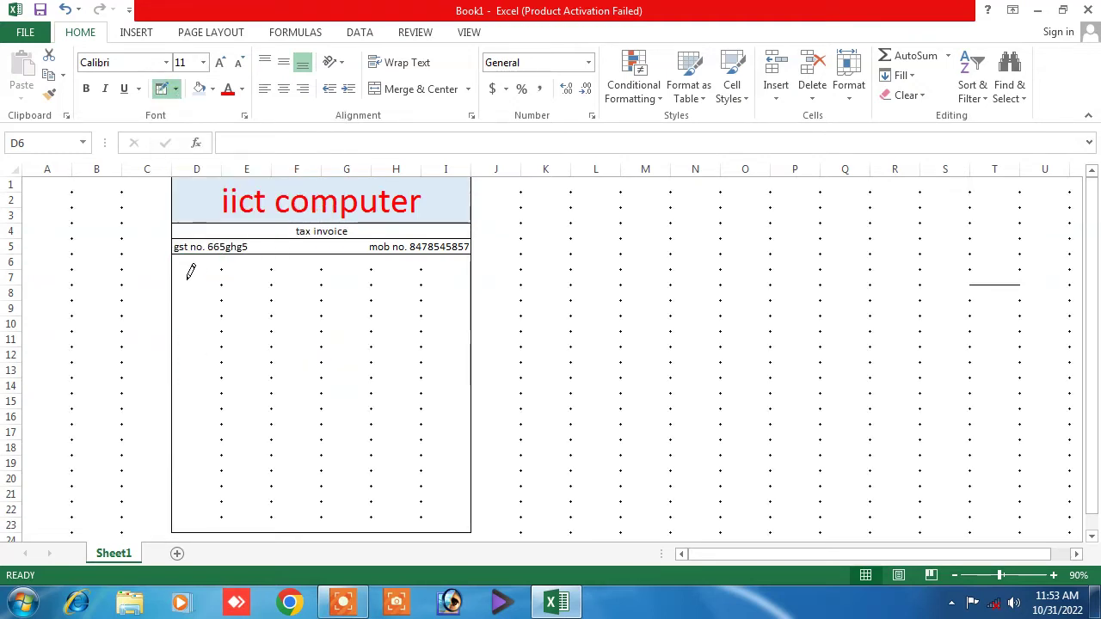
drag(172, 267, 441, 262)
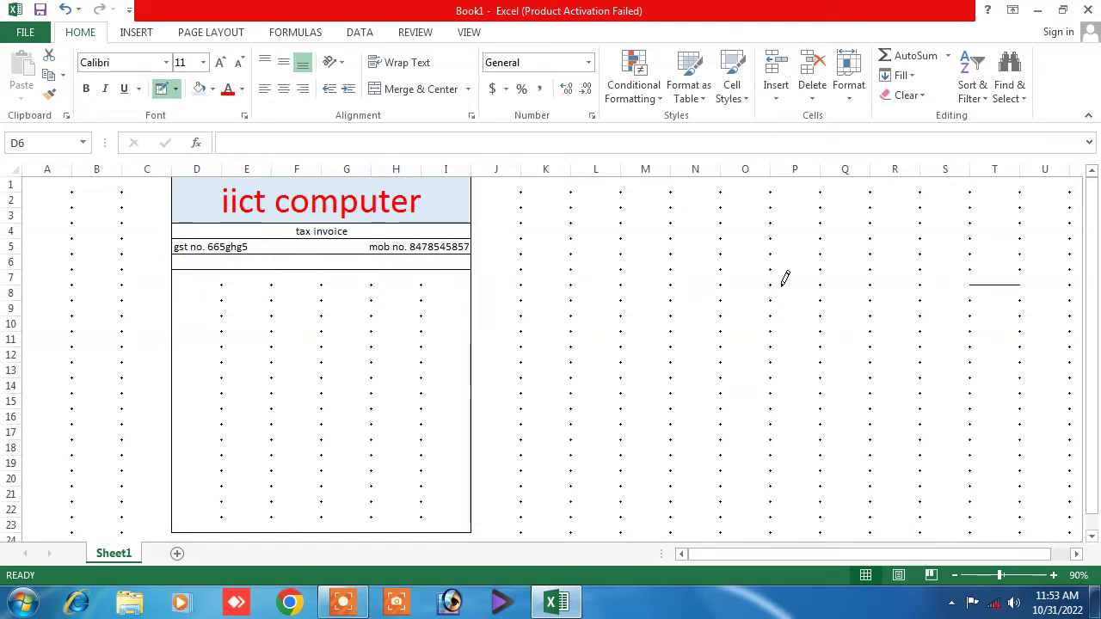
click(959, 307)
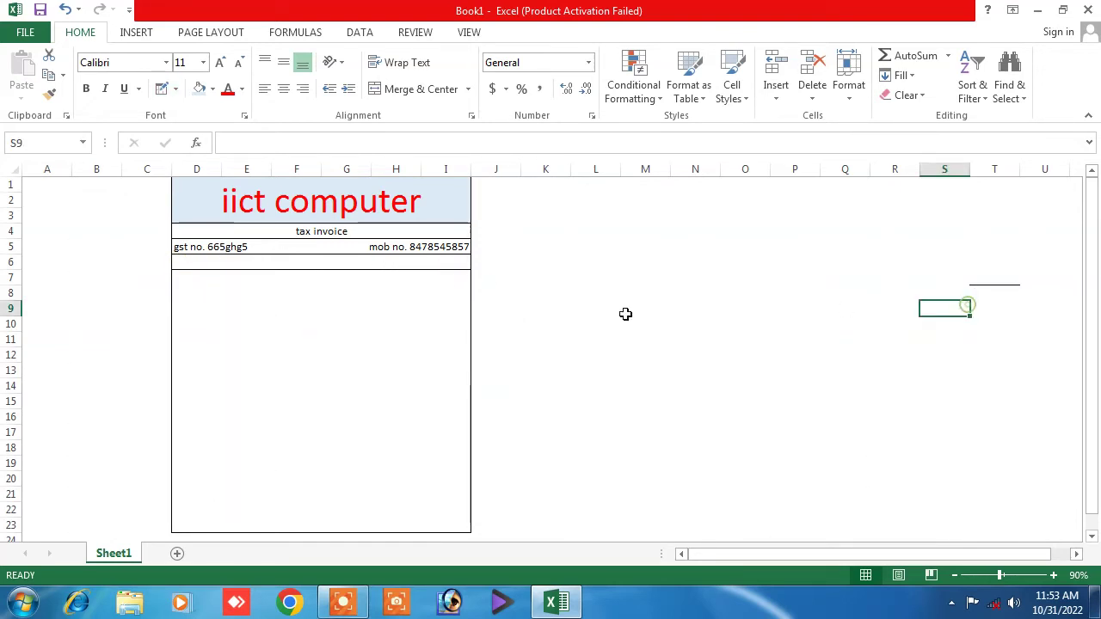
click(195, 259)
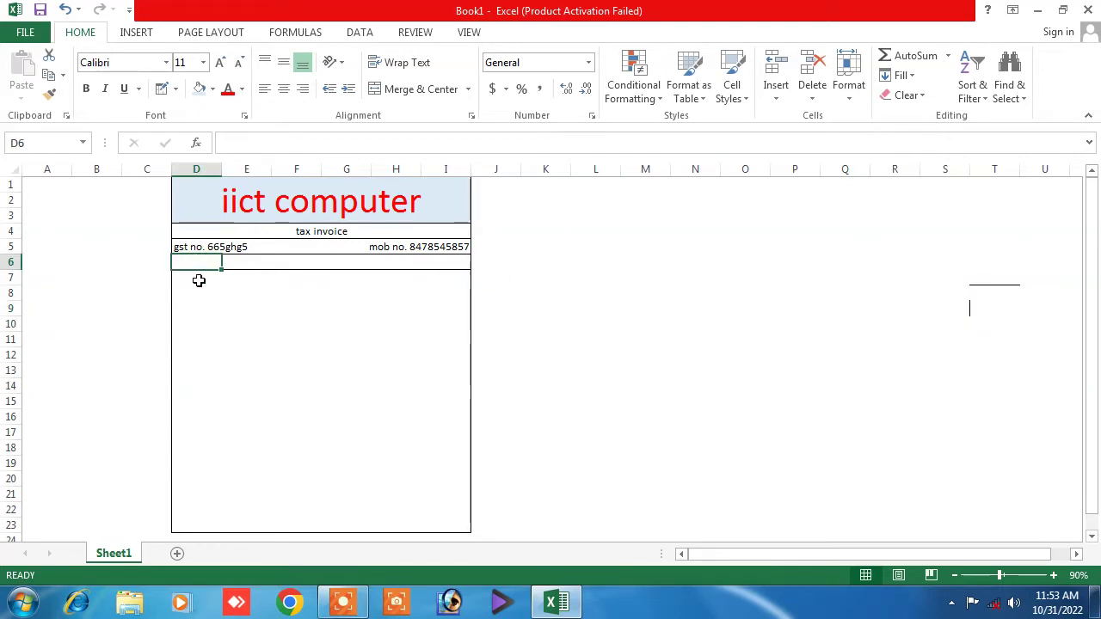
key(shift+Right)
key(shift+Right)
key(shift+Right)
key(shift+Right)
key(shift+Right)
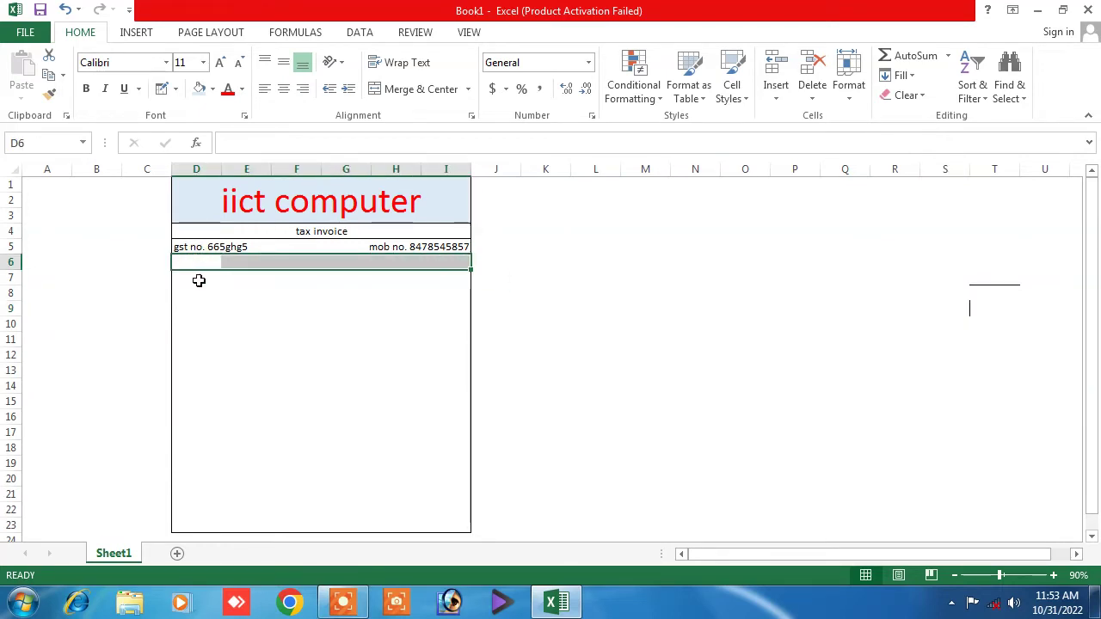
Merge and centre D6 through I6 into one cell
click(440, 90)
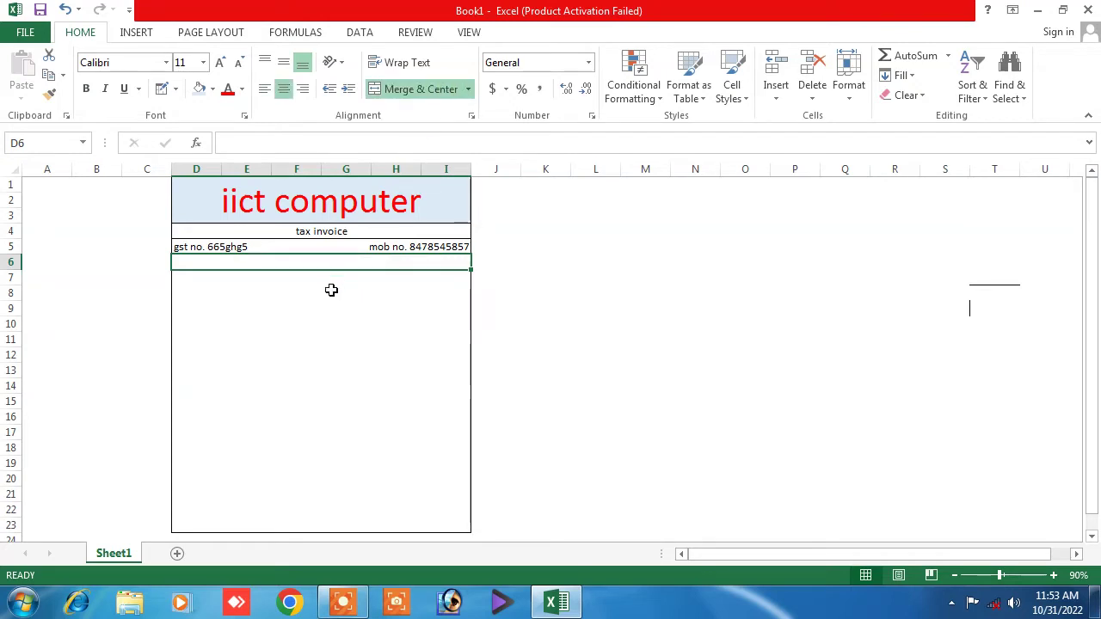
click(298, 323)
click(300, 263)
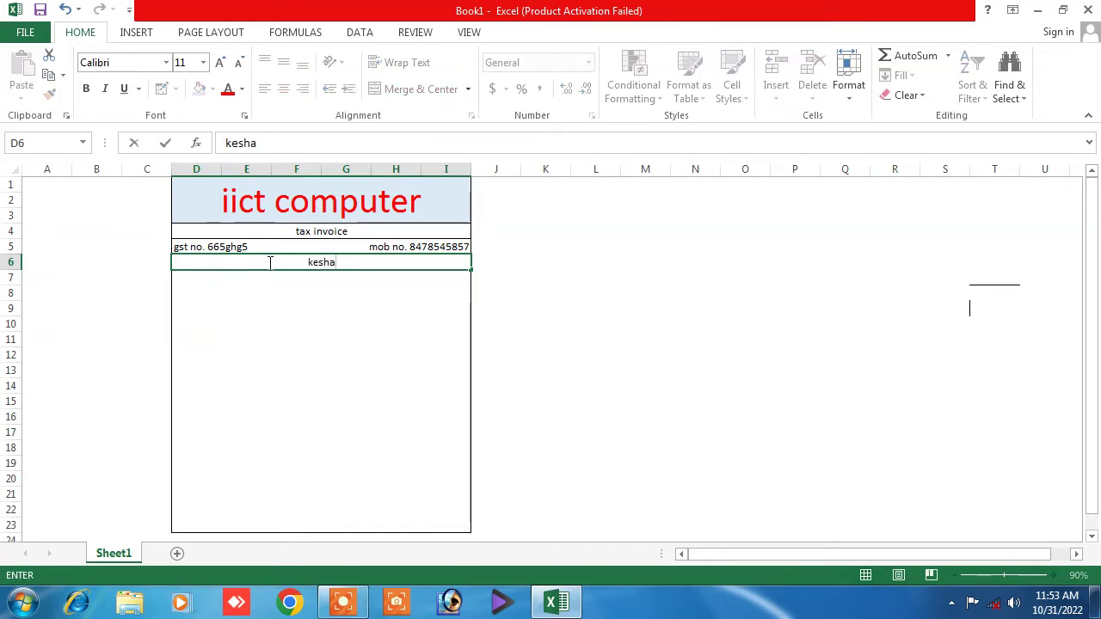
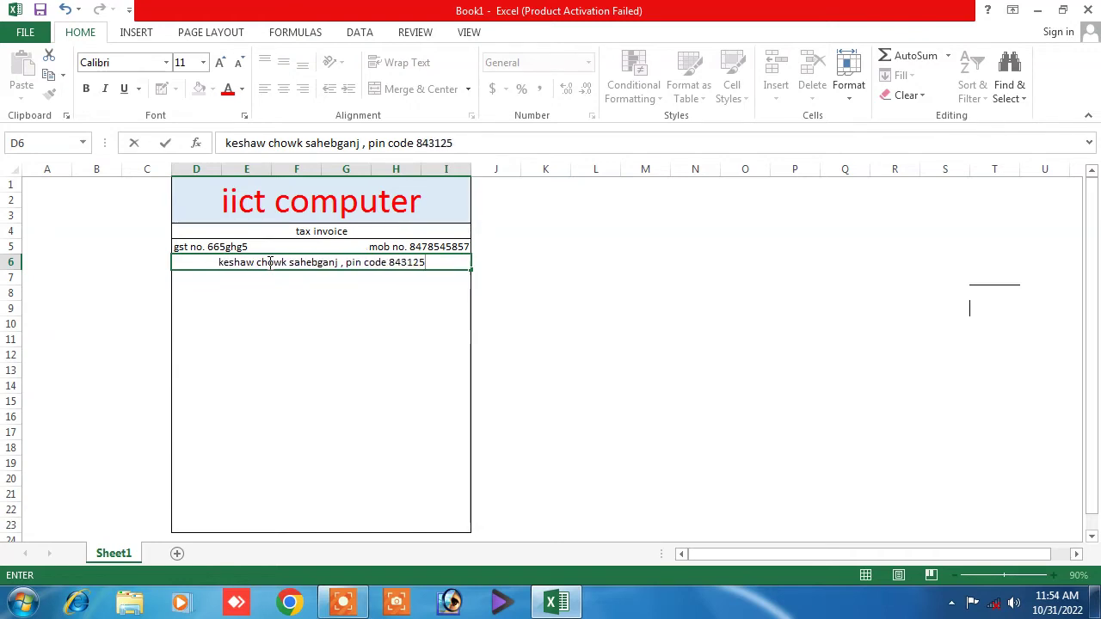
Type the shop's street address, town and pin code into merged row 6
click(242, 312)
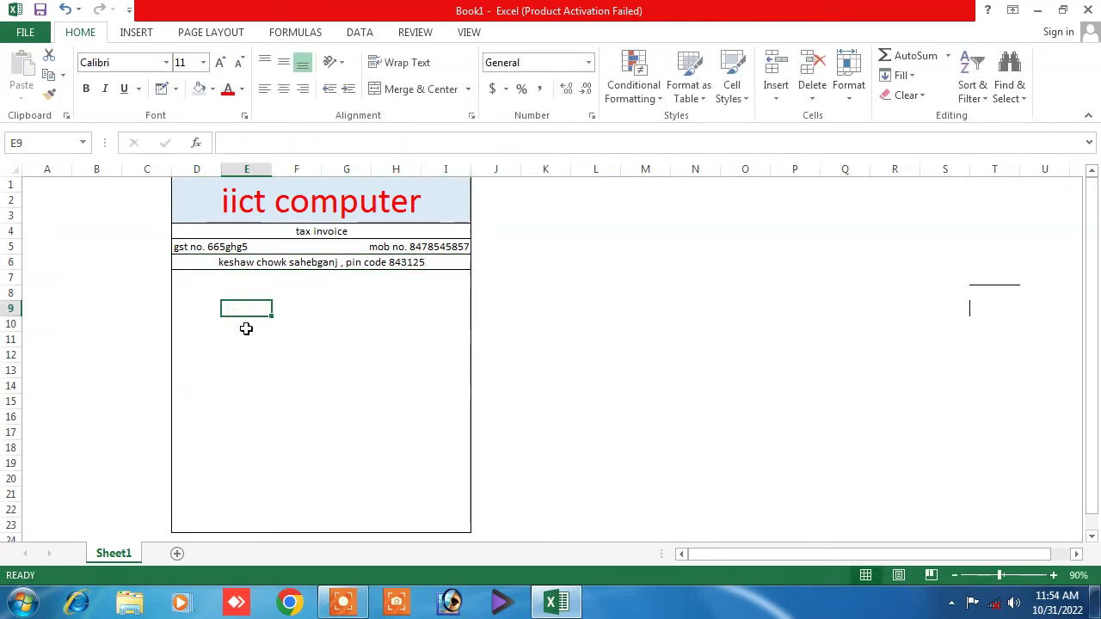
Change the fill of title cell D1 to White, Background 1
click(209, 215)
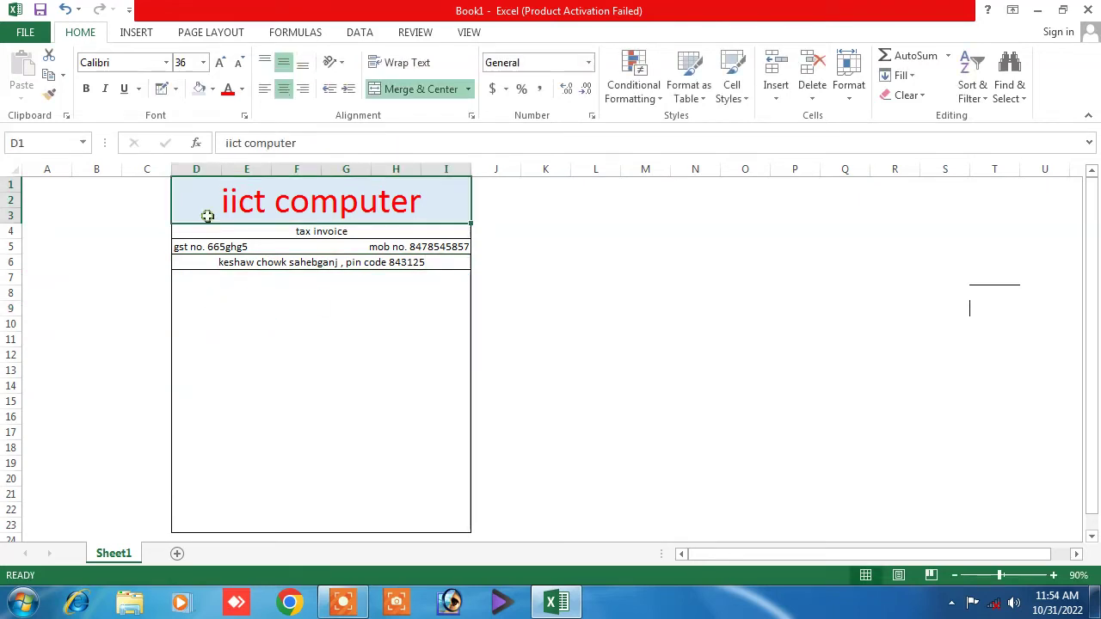
click(212, 89)
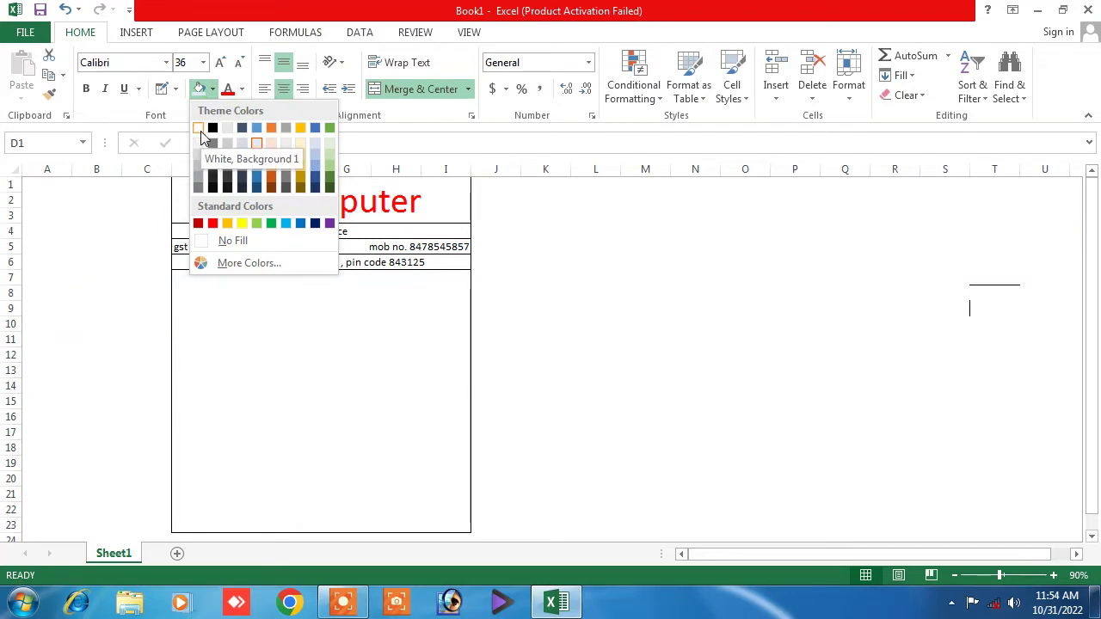
click(199, 129)
click(310, 400)
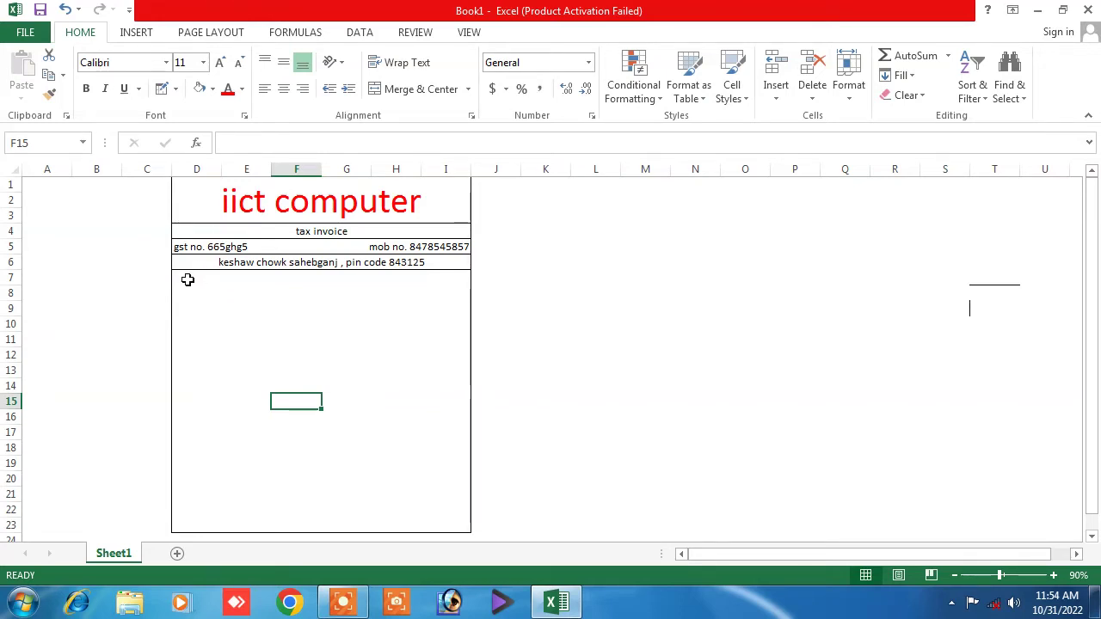
drag(185, 278, 441, 285)
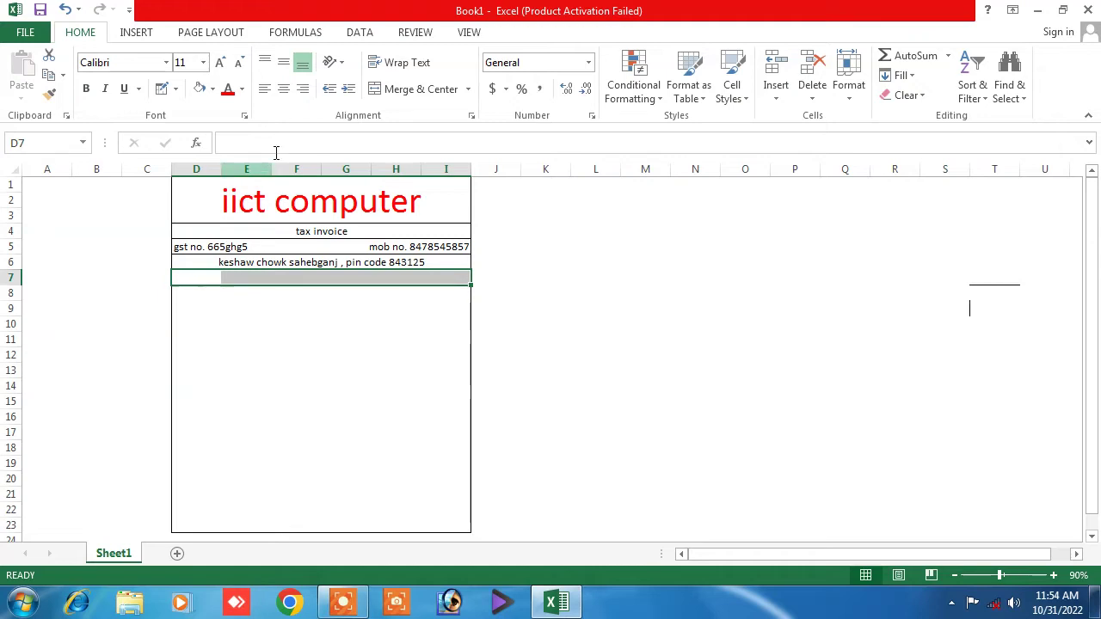
Merge D7:I7, draw a border line under it, and left-align the merged cell
click(415, 88)
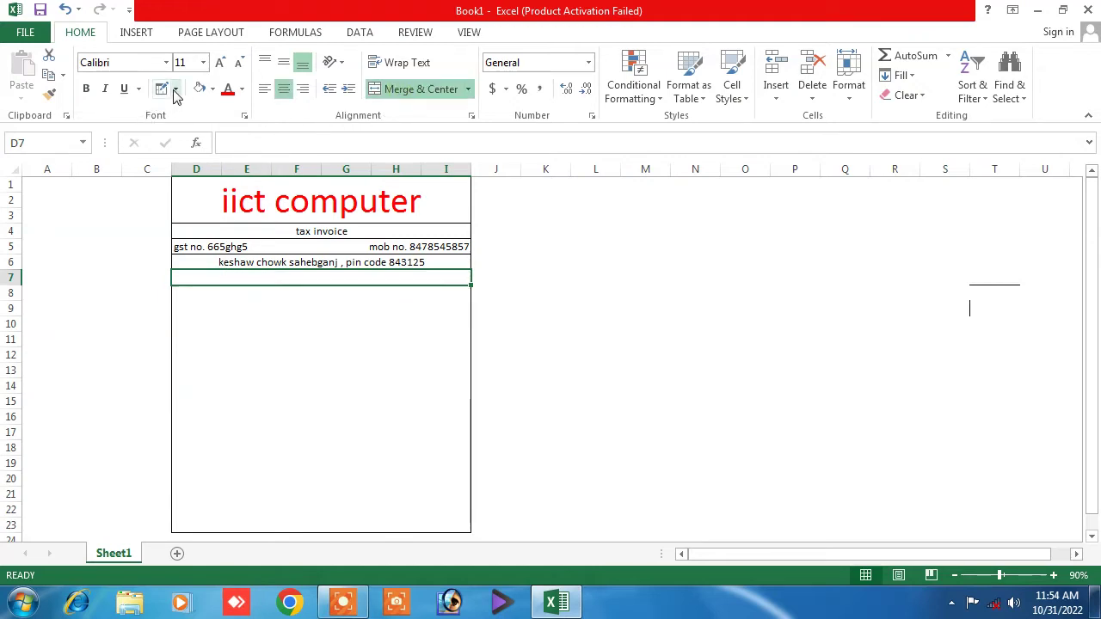
click(174, 88)
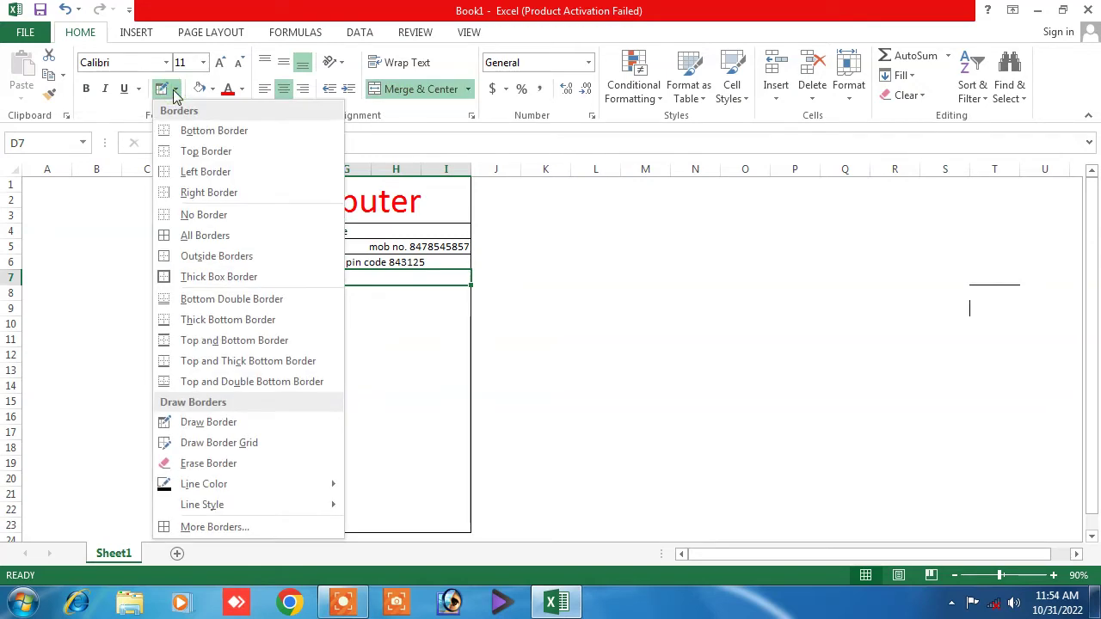
click(201, 422)
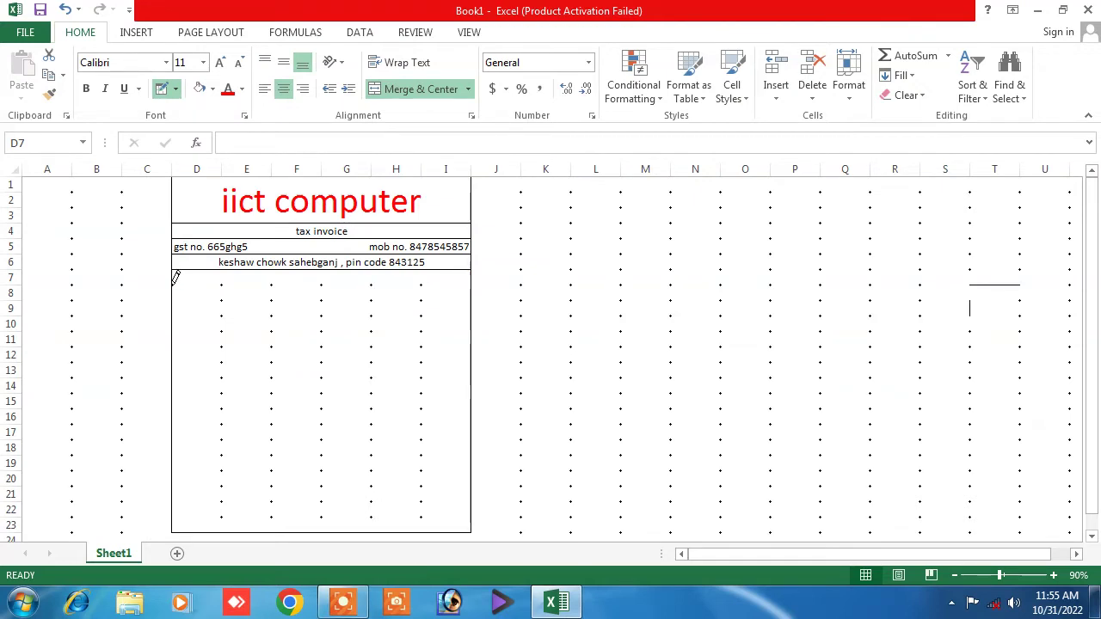
drag(175, 279, 455, 280)
click(1022, 412)
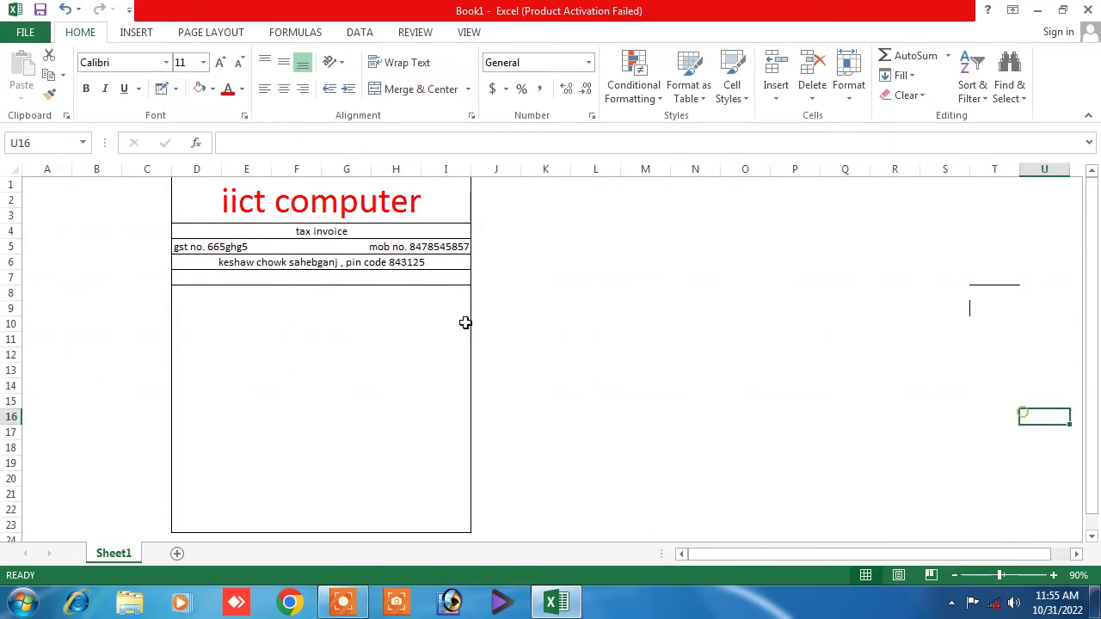
click(186, 282)
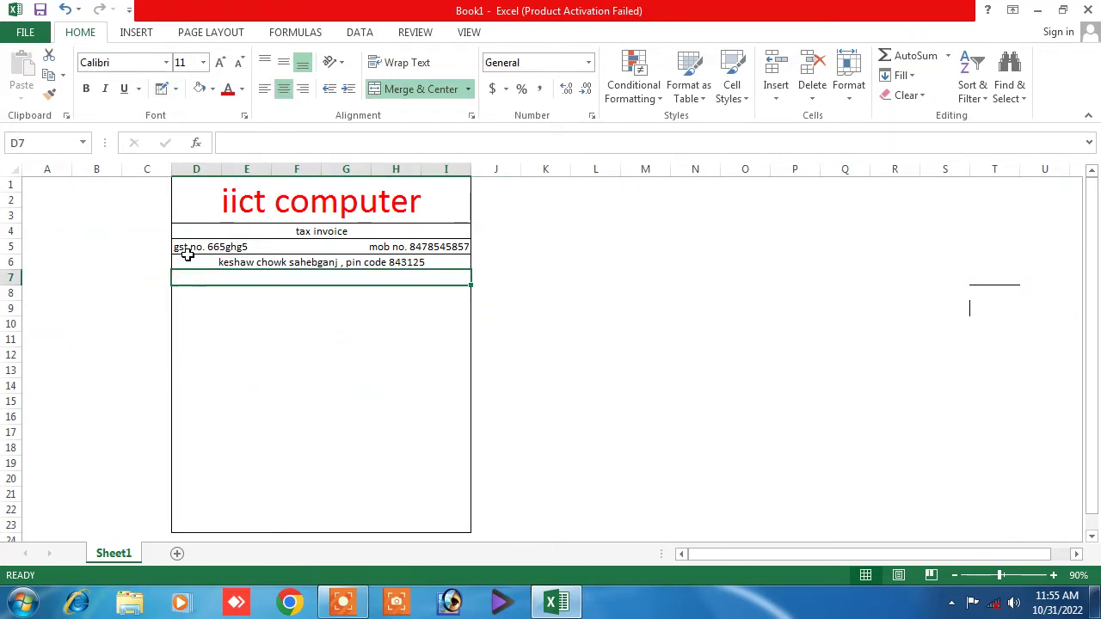
click(264, 93)
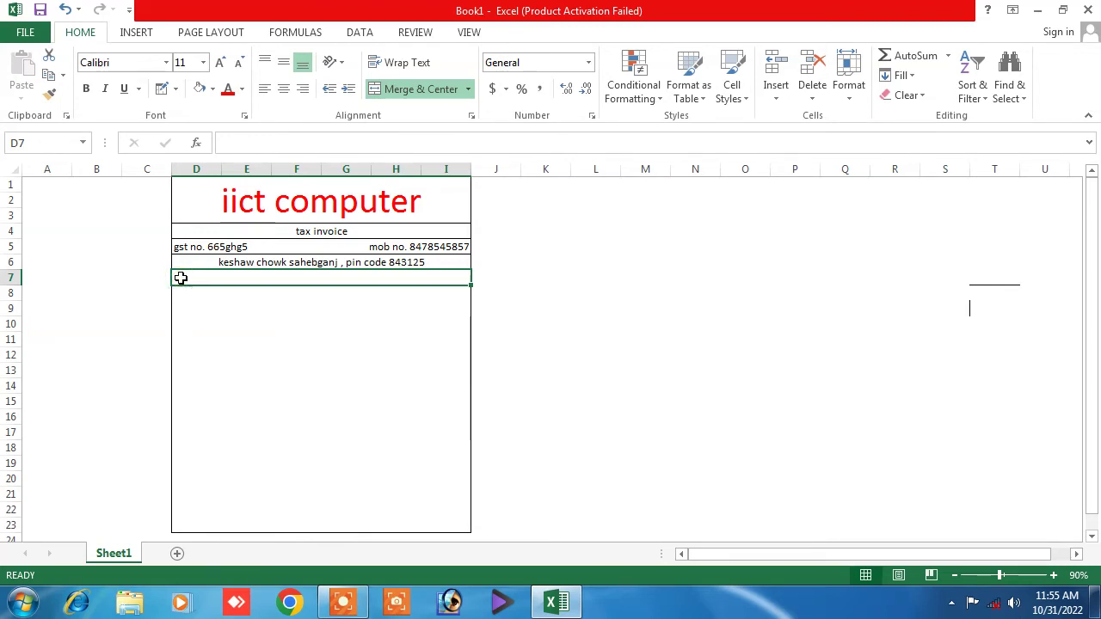
Enter 'party name' with the customer's name and 'Date 30-10-2022' in row 7
text(pa)
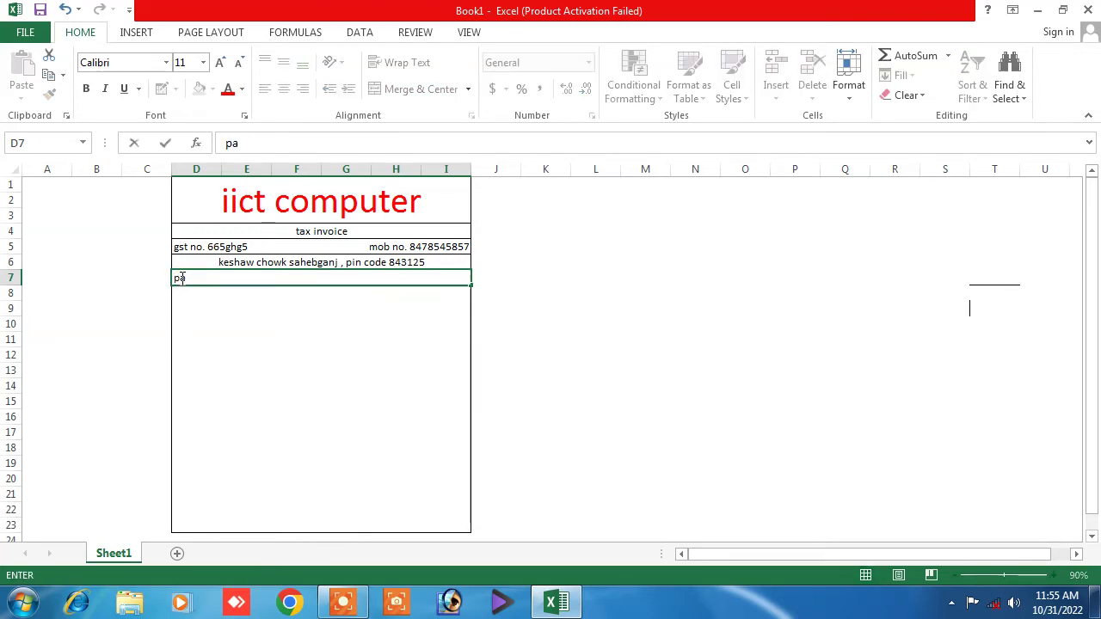
text(rty n)
text(ame)
text(  ra)
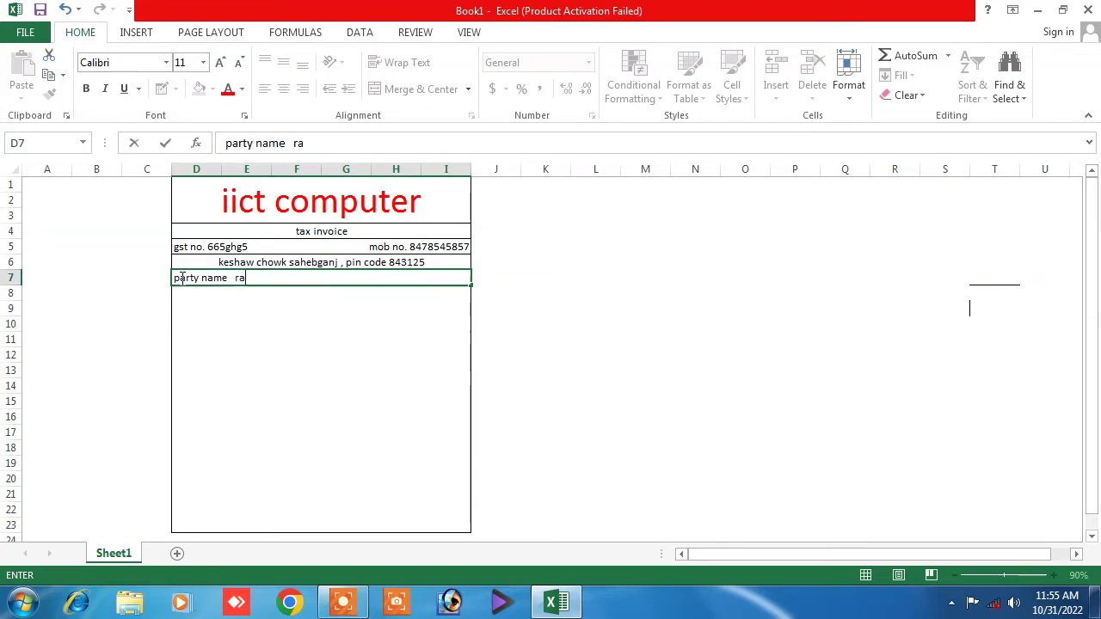
text(hui)
key(BackSpace)
key(BackSpace)
key(BackSpace)
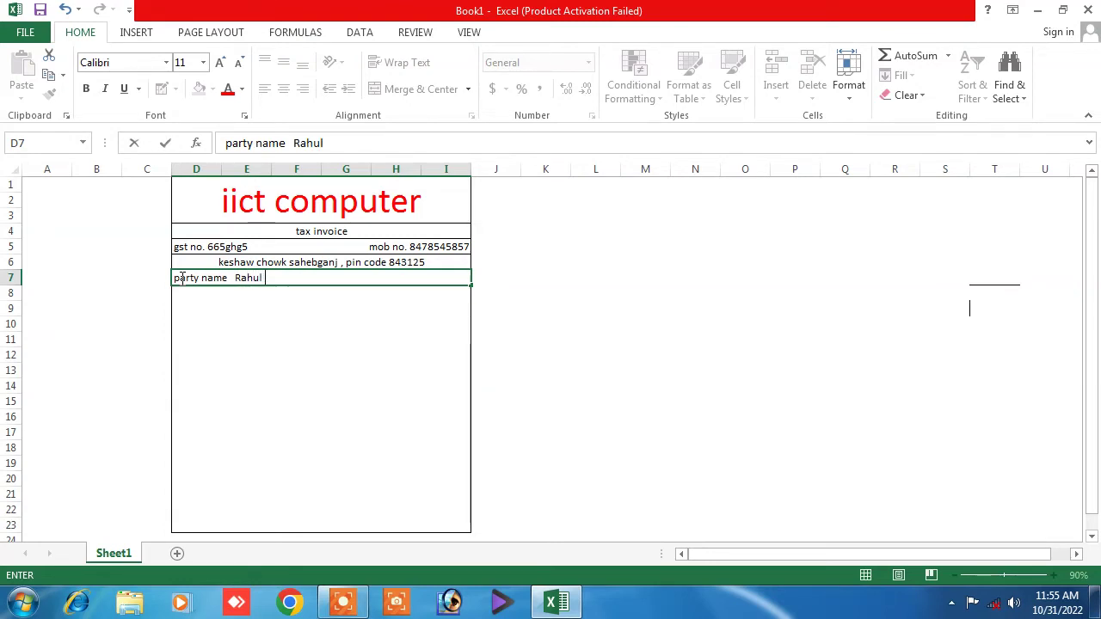
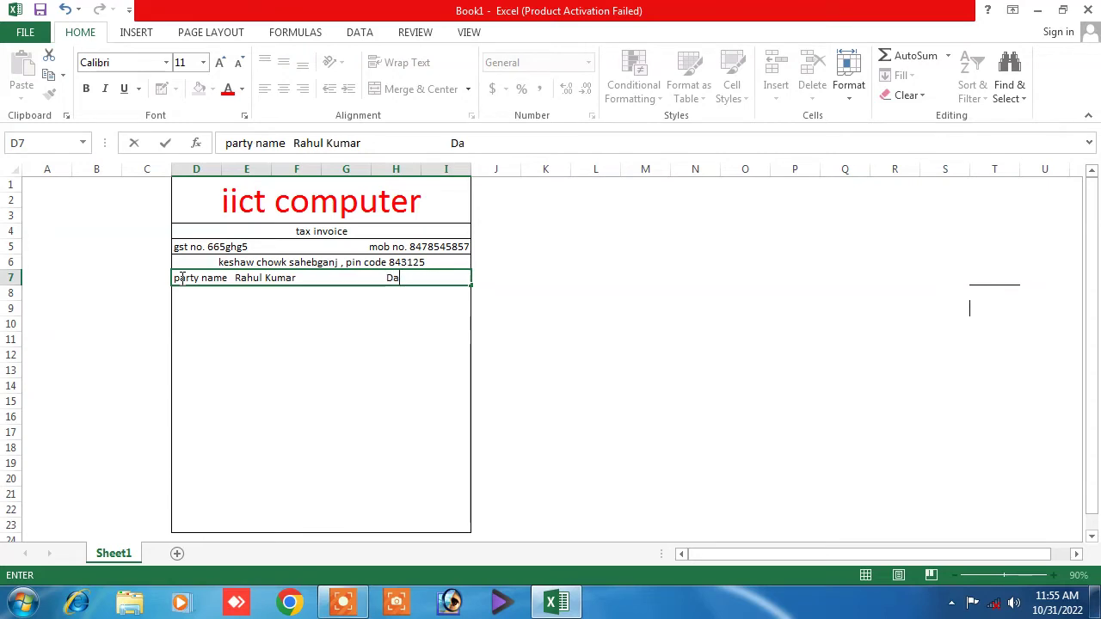
text(     e)
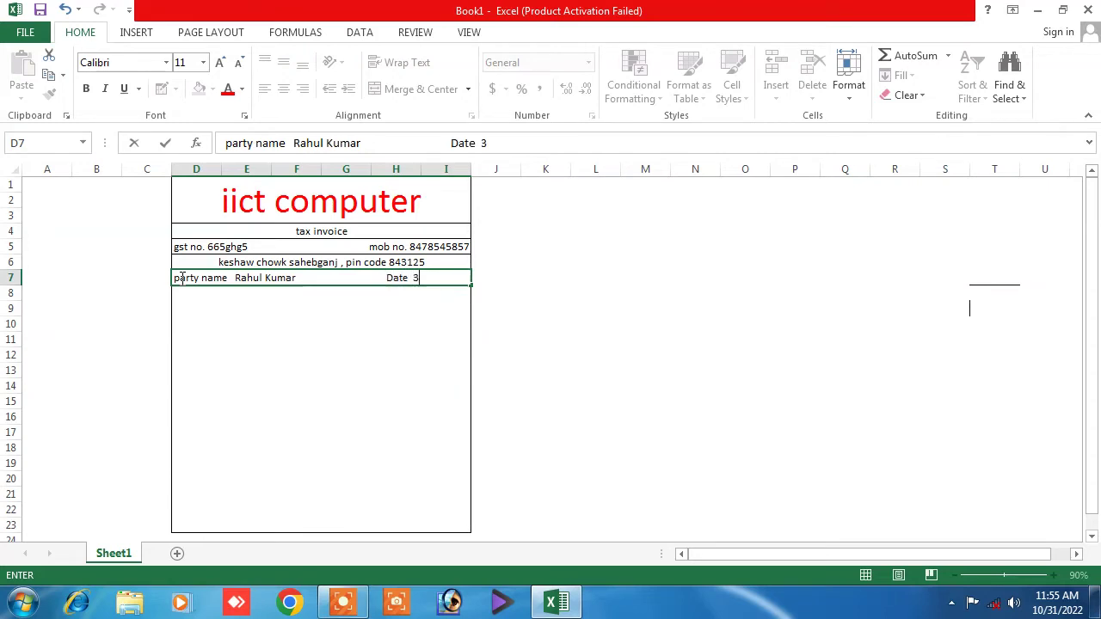
text(1)
key(BackSpace)
text(0)
text(-10)
text(-2022)
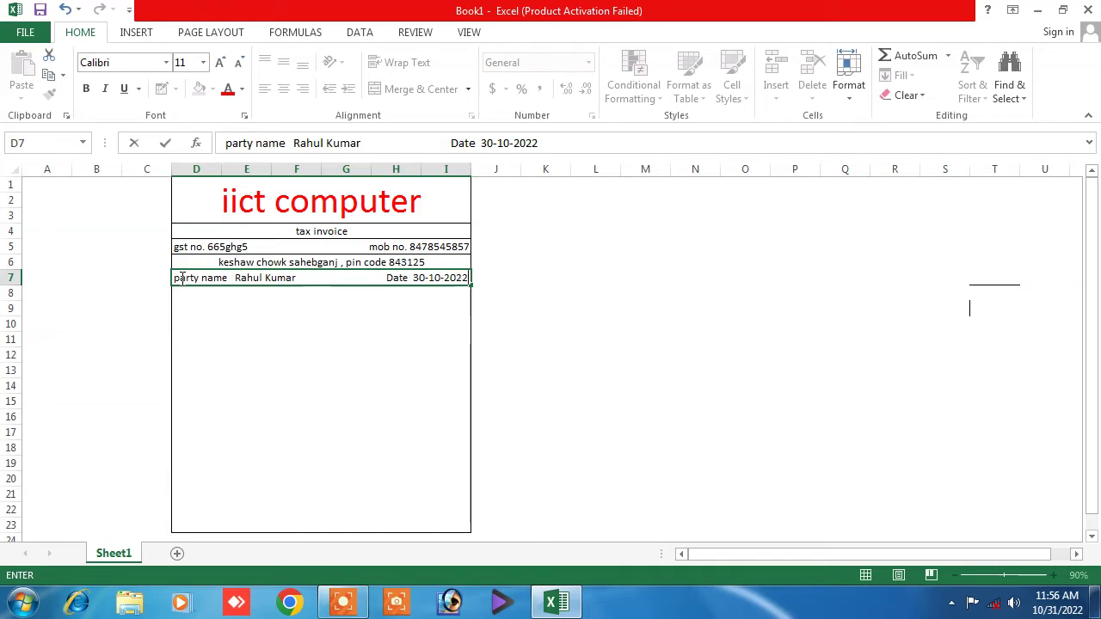
click(314, 353)
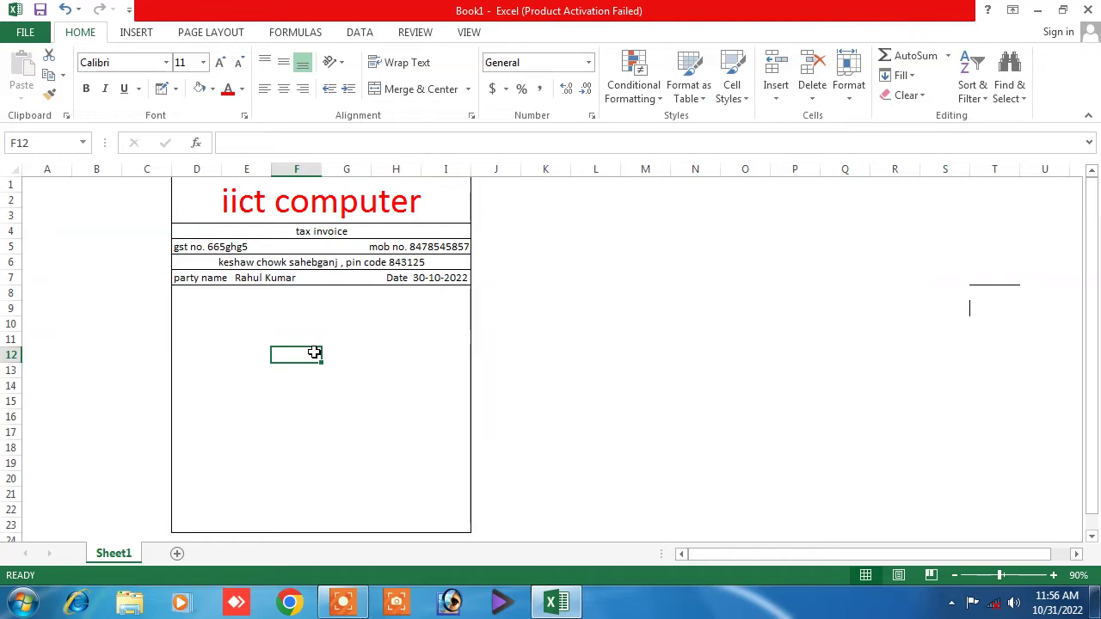
Draw a border line under row 8 from column D to I
click(189, 293)
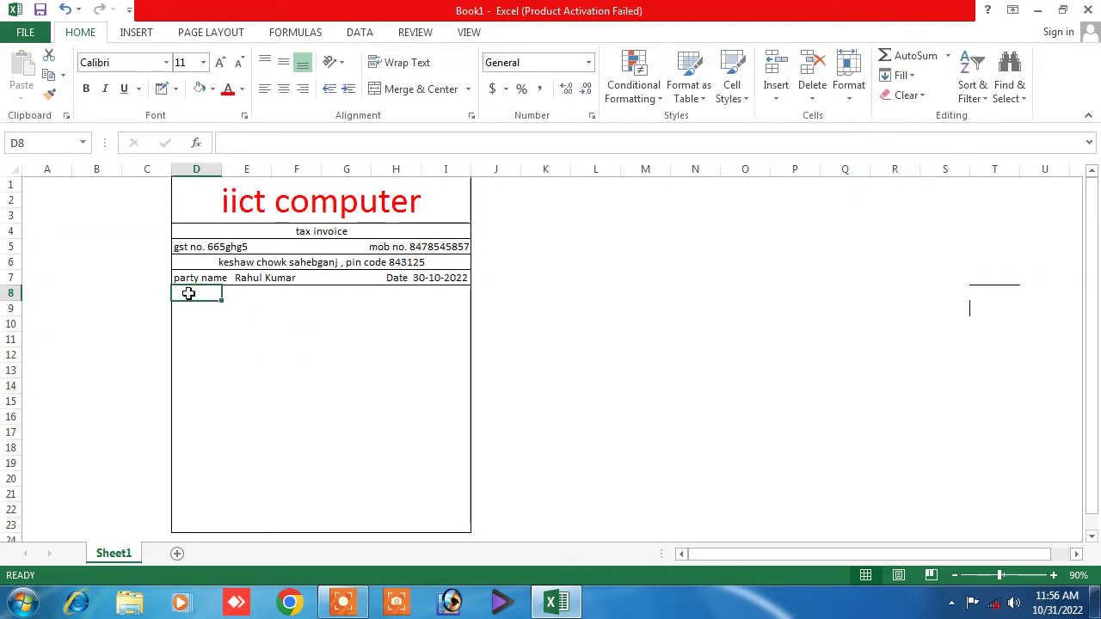
click(176, 89)
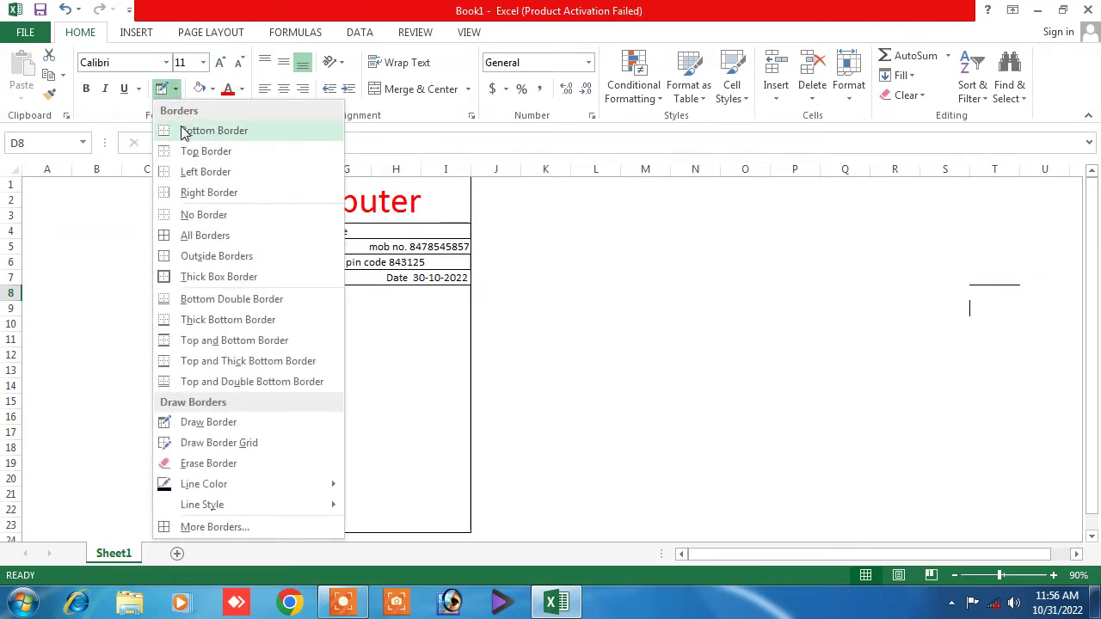
click(221, 422)
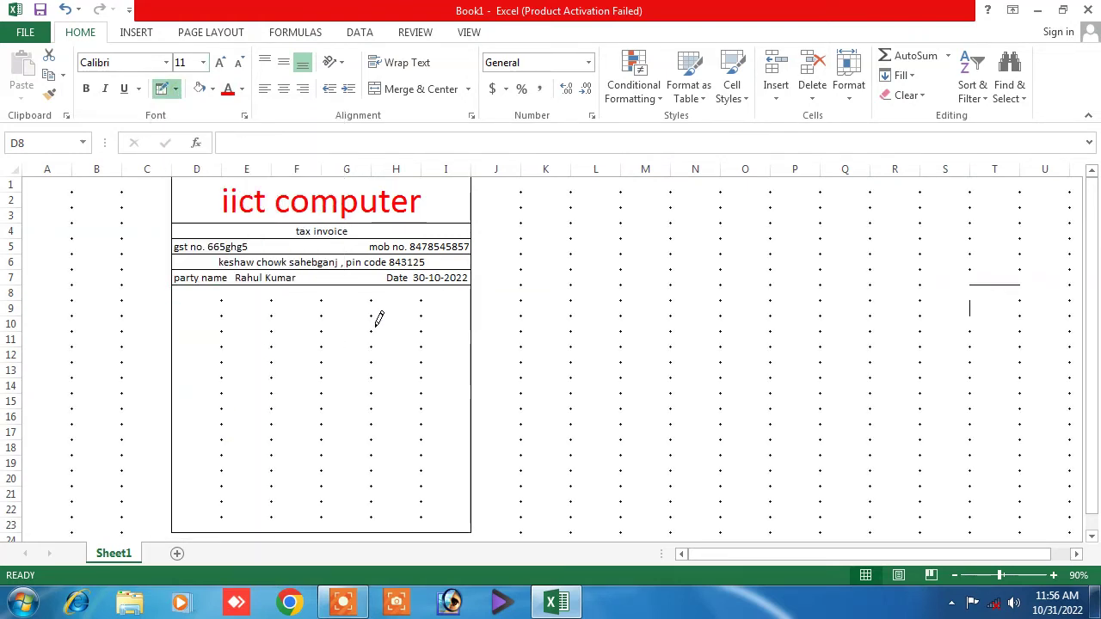
drag(172, 300, 442, 292)
click(1032, 356)
Select D8:I8 and merge it into one centred cell
click(198, 292)
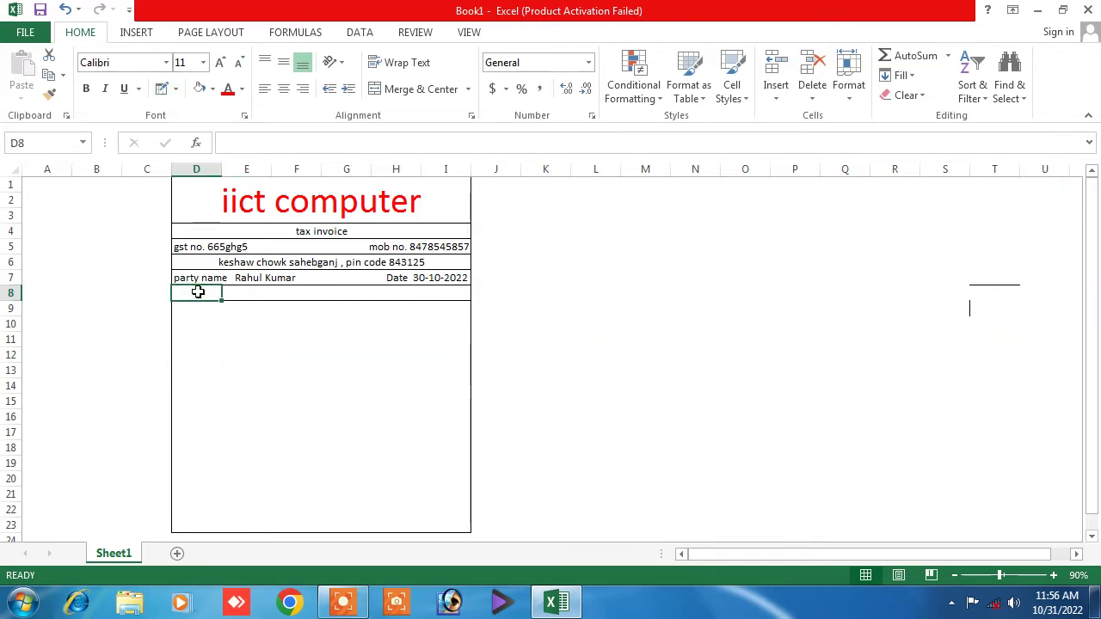
key(shift+Right)
key(shift+Right)
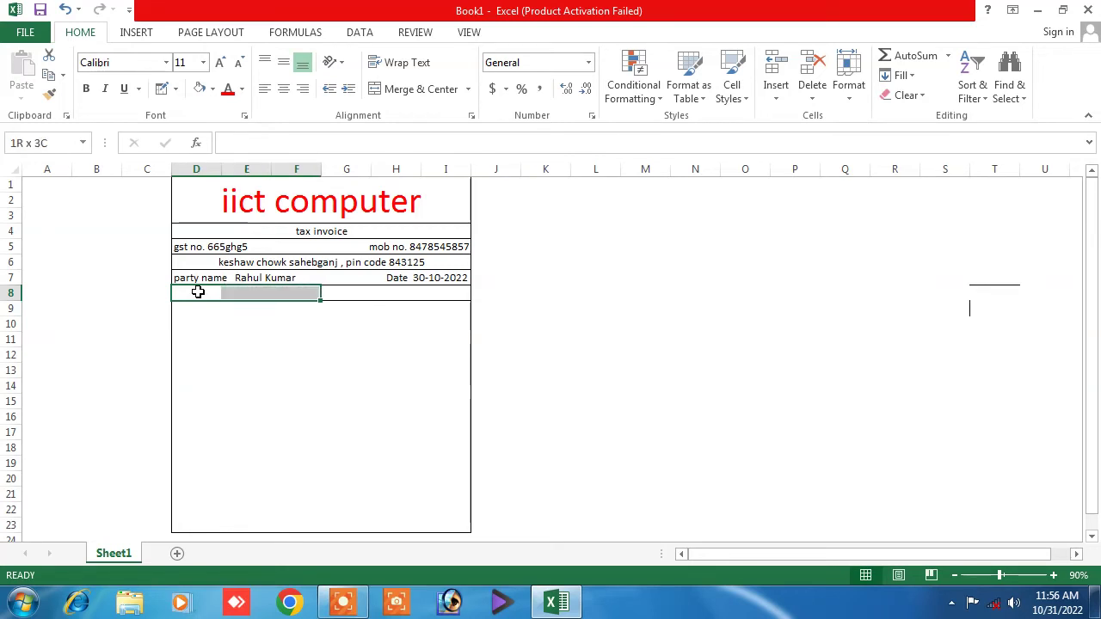
key(shift+Right)
key(shift+Right)
key(shift+Right)
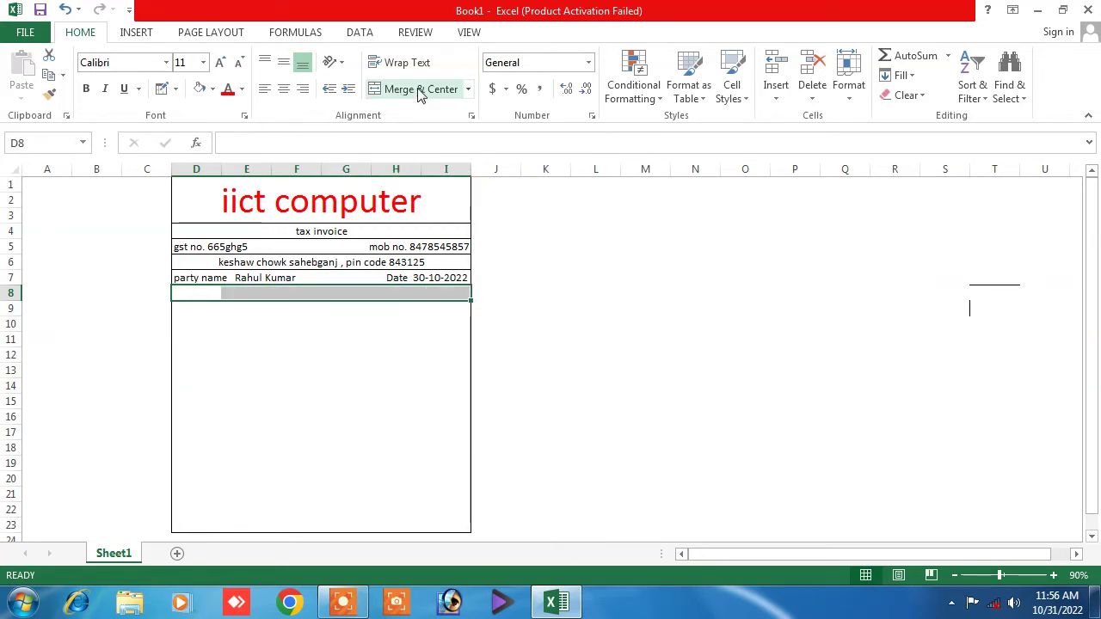
click(421, 89)
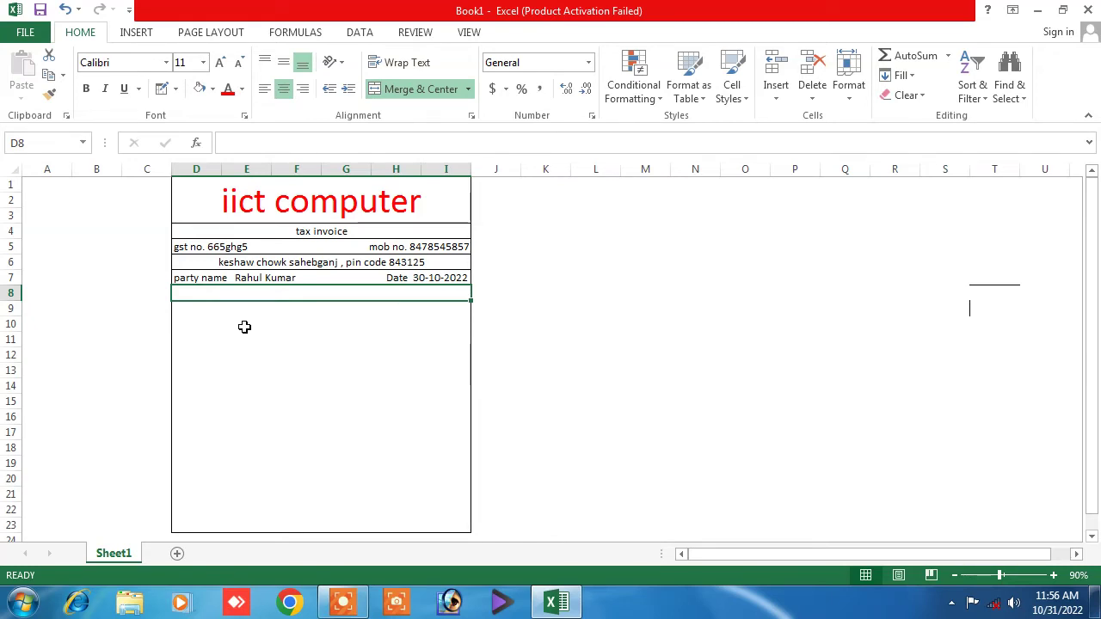
click(292, 351)
Type the heading 'descriptions of goods' into merged cell D8
click(296, 293)
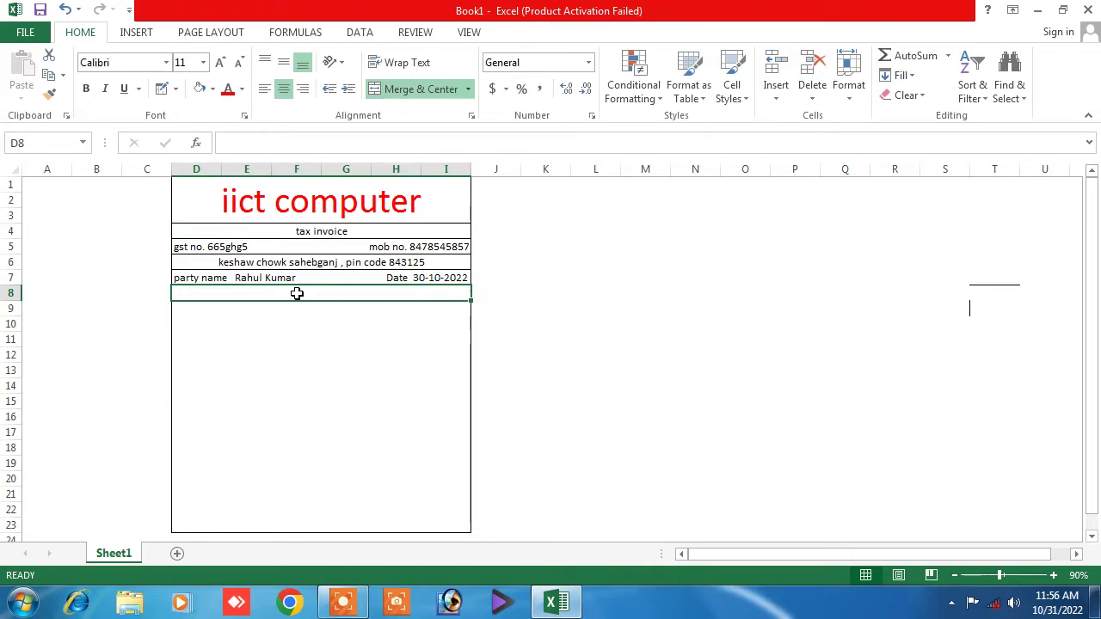
text(des)
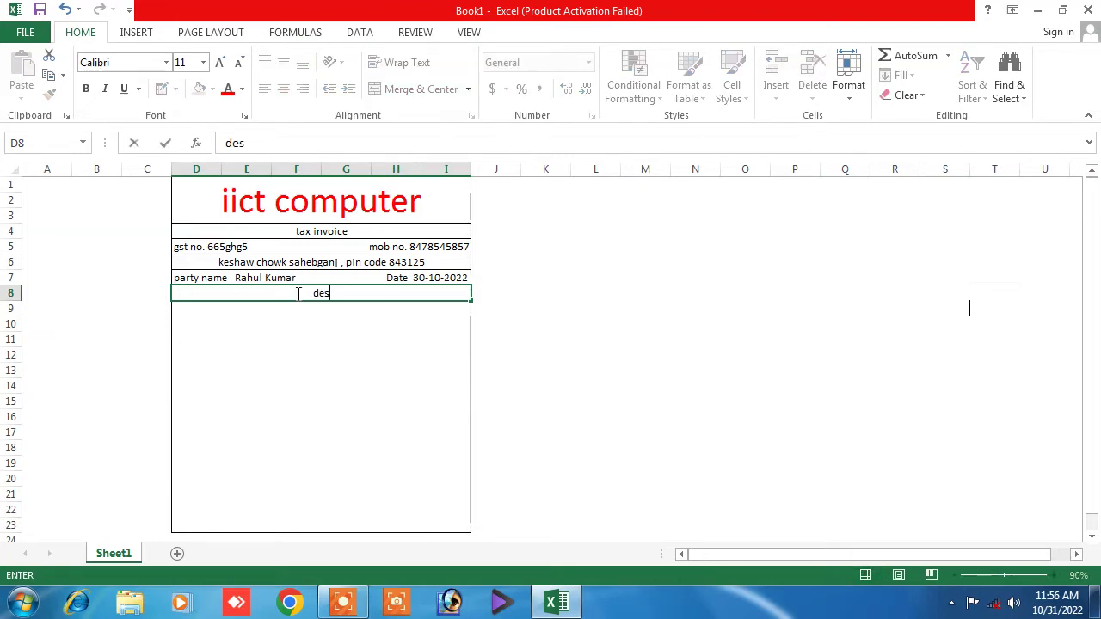
text(cr)
text(ipti)
text(on )
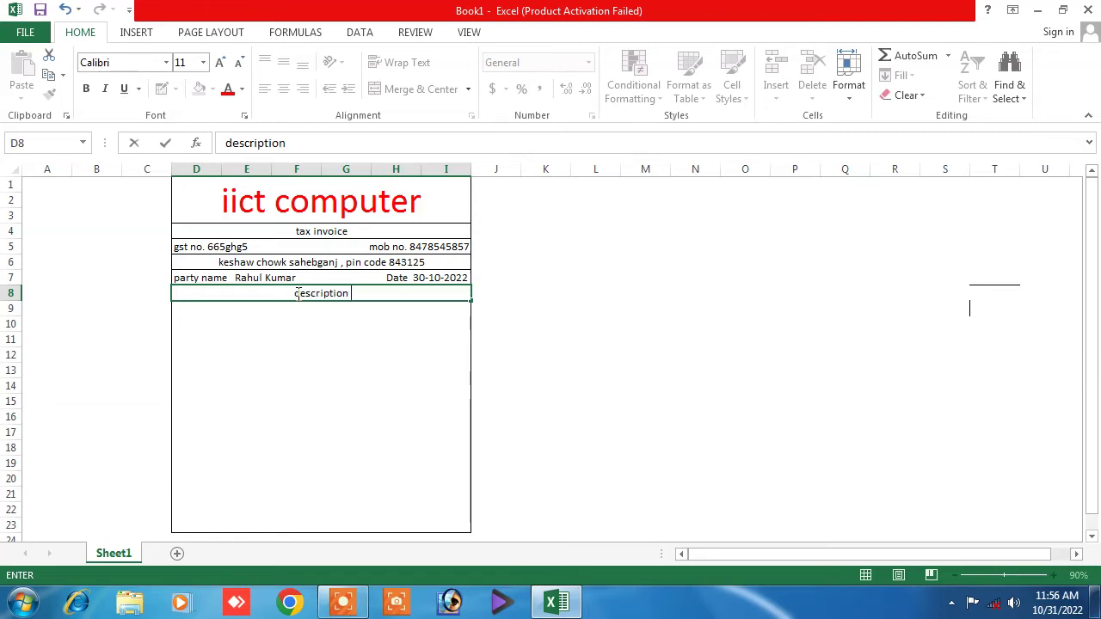
text(s o)
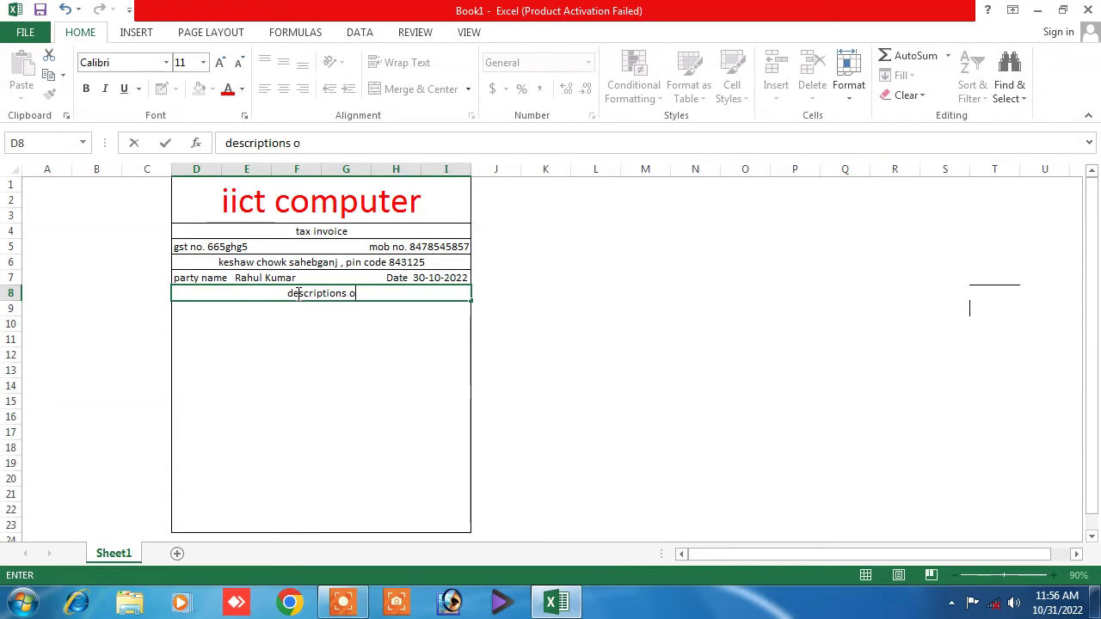
text(f goods)
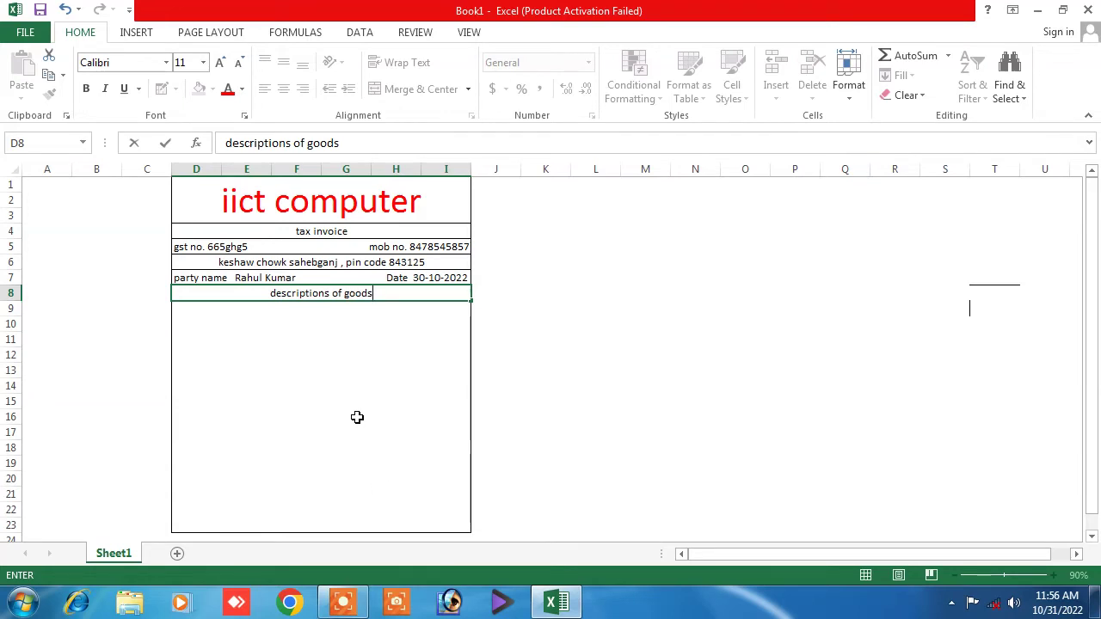
key(Left)
key(Left)
key(Left)
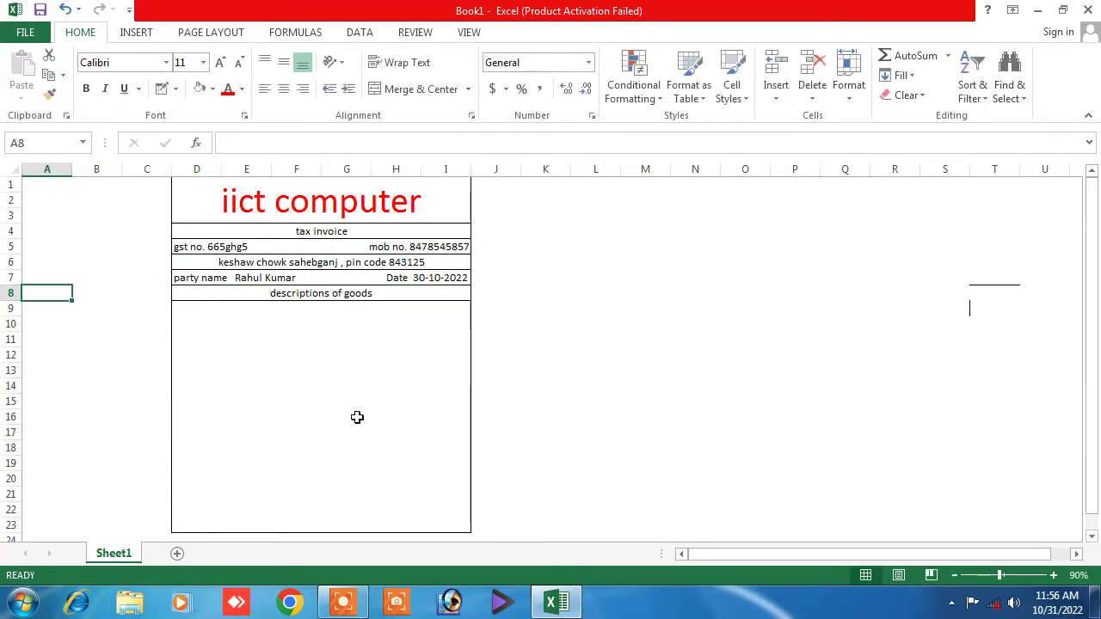
key(Right)
key(Right)
key(Right)
key(Right)
Capitalise the heading's first letter so it reads 'Descriptions of goods'
click(297, 293)
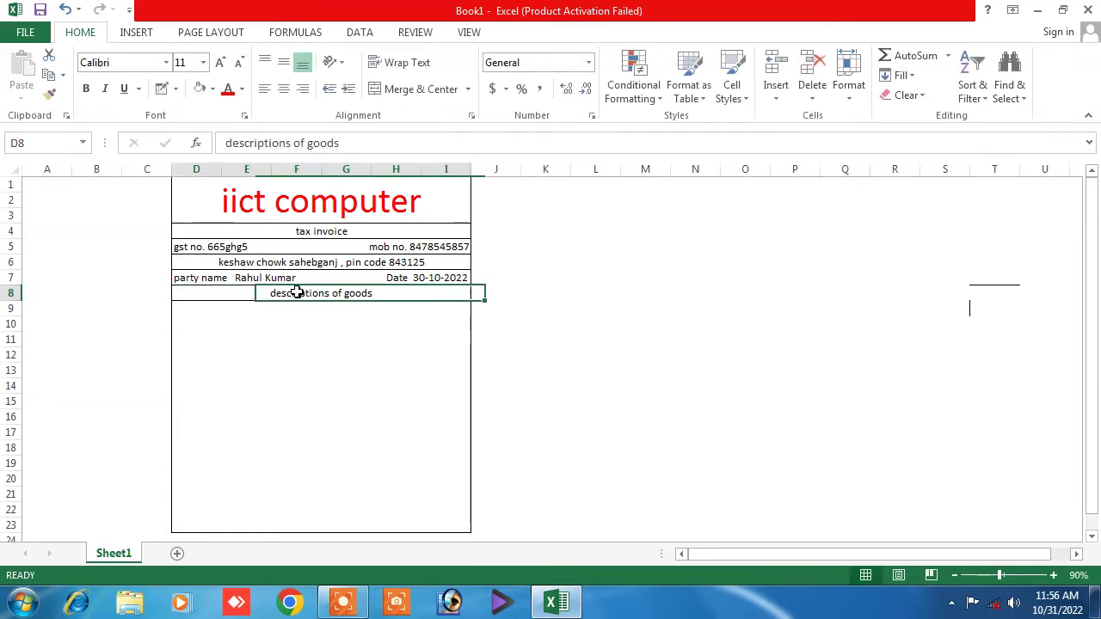
click(232, 143)
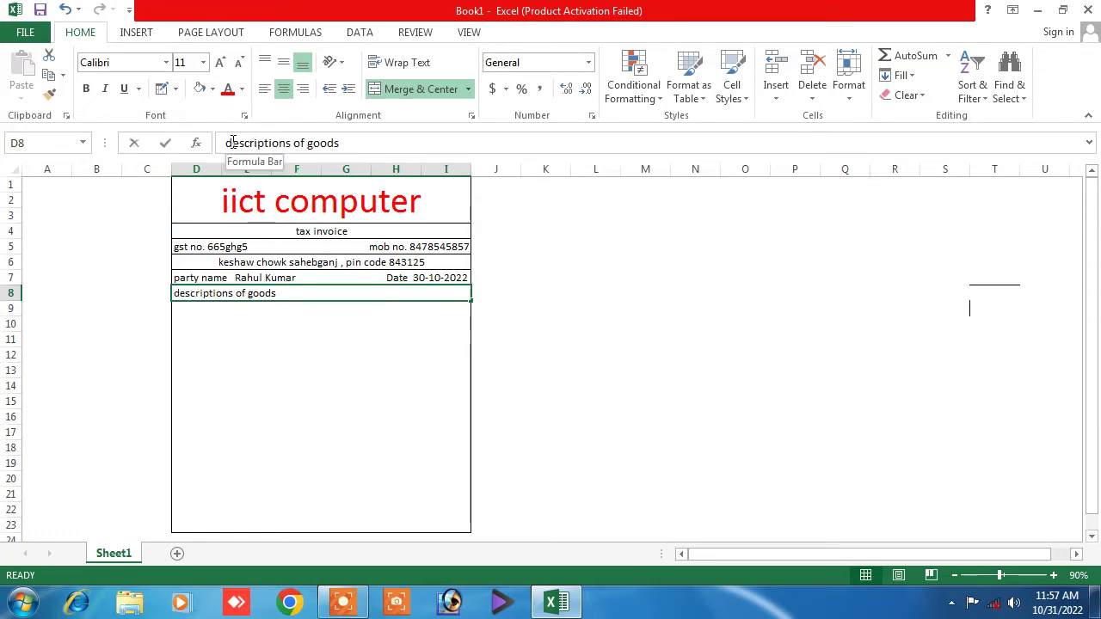
click(233, 143)
key(BackSpace)
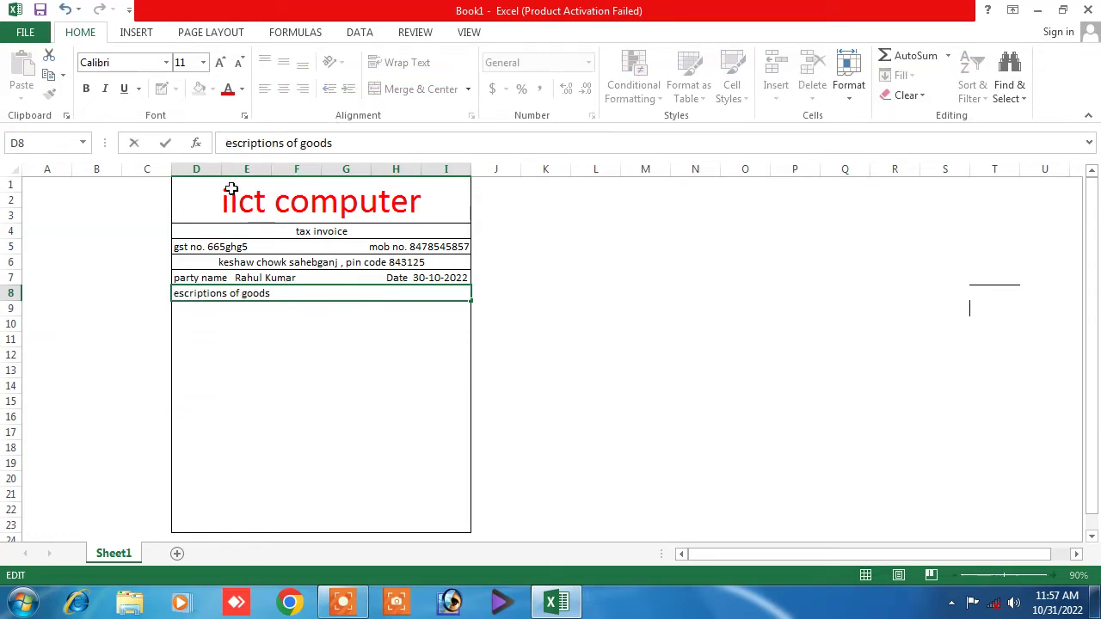
text(D)
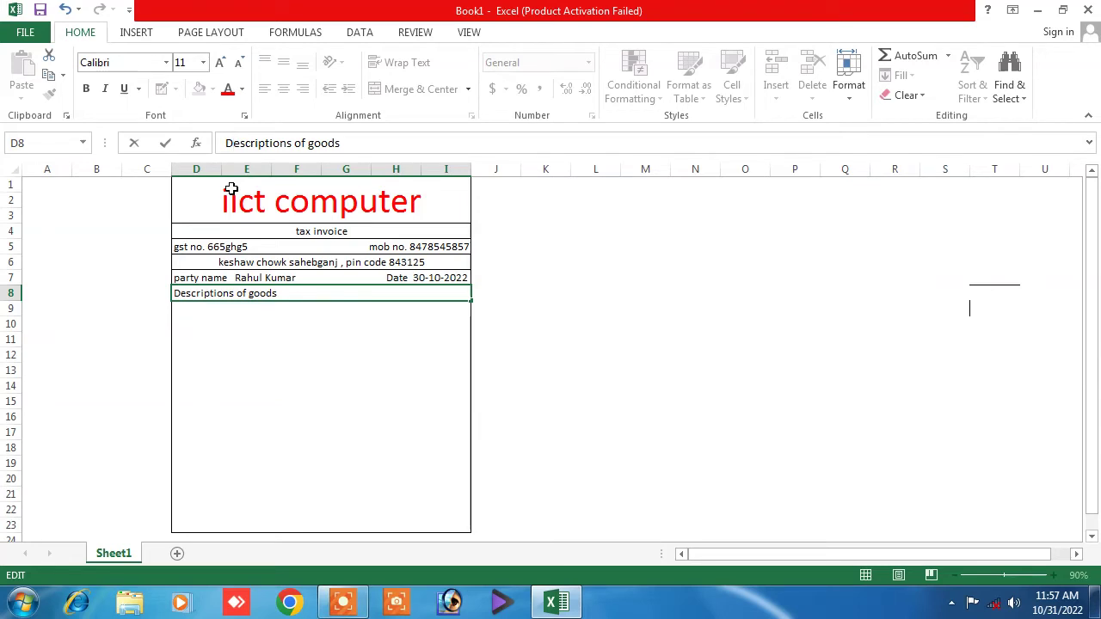
click(221, 371)
click(316, 372)
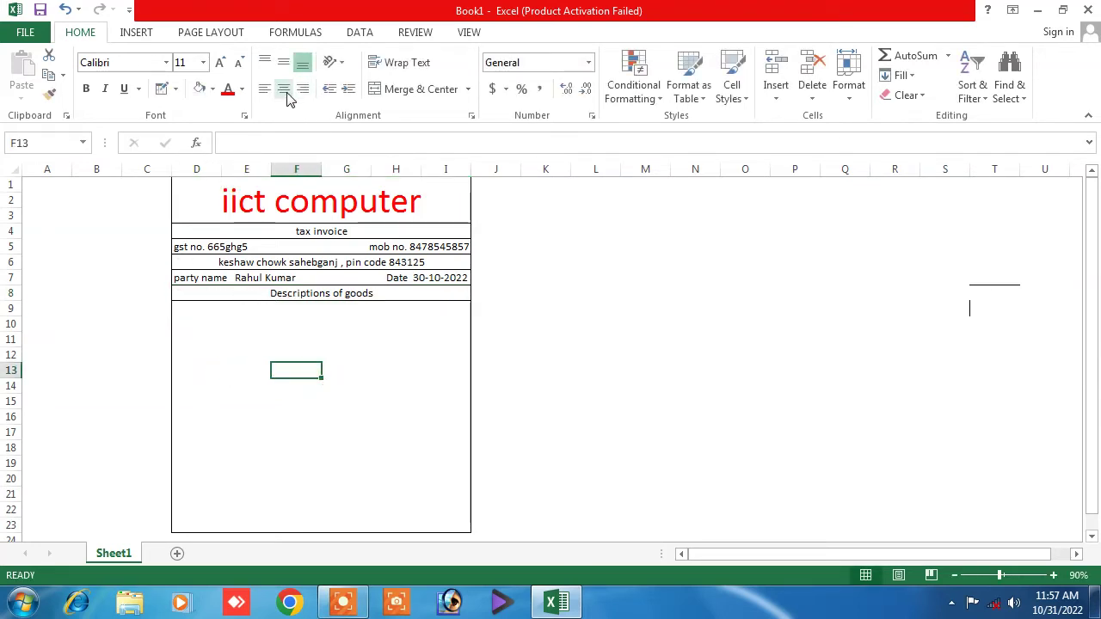
click(346, 352)
Draw column dividers between D/E, F/G, G/H and H/I through rows 9–19, plus a line under row 19
click(265, 325)
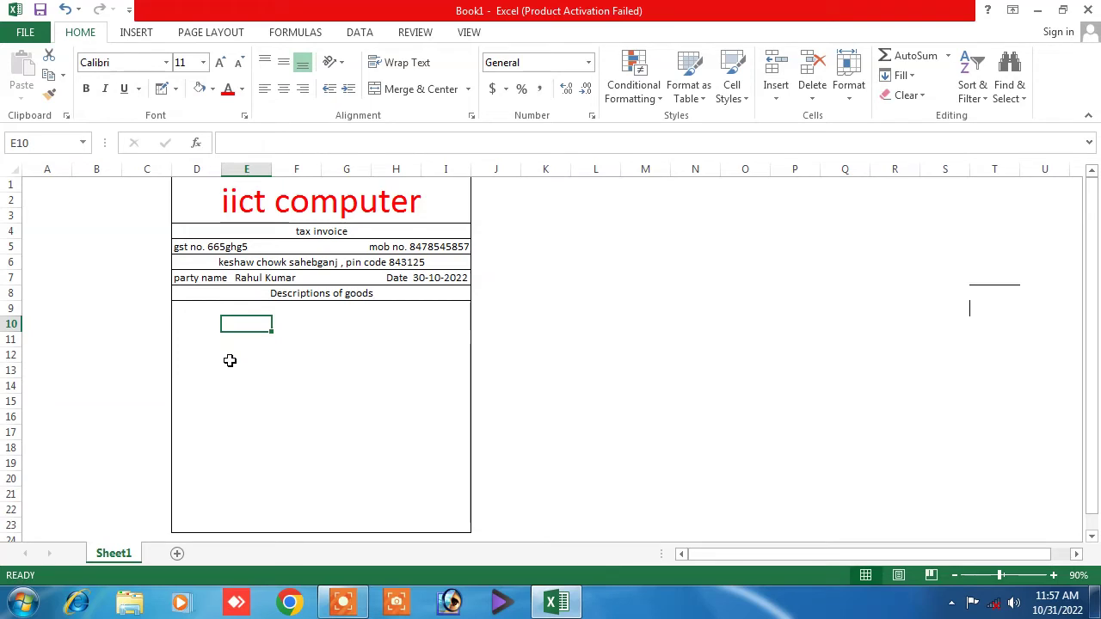
click(196, 311)
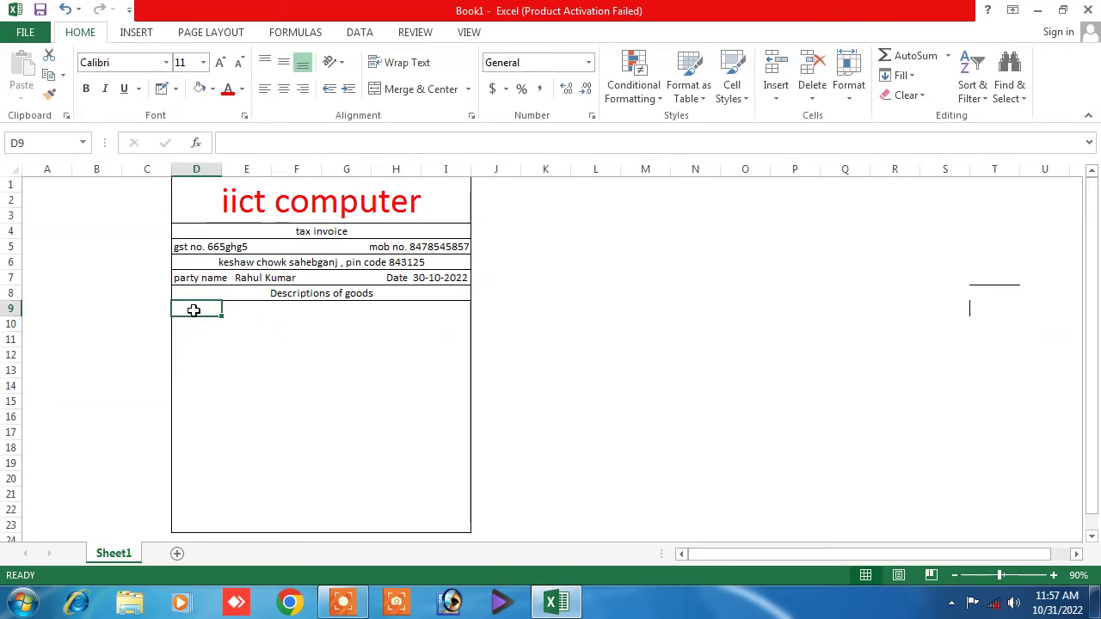
drag(193, 310, 208, 449)
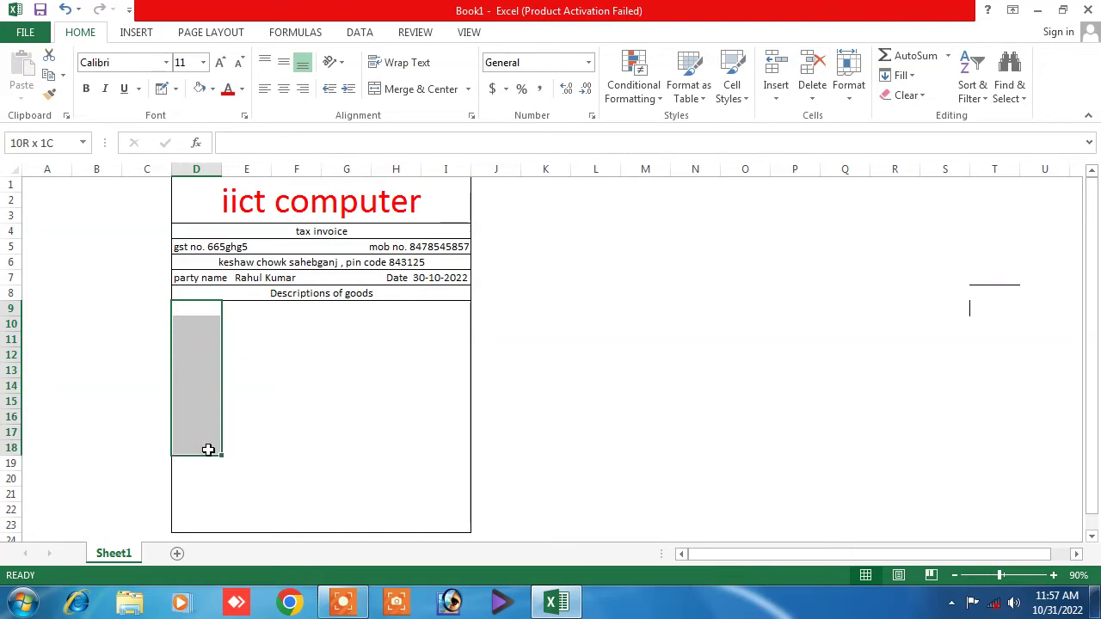
click(590, 339)
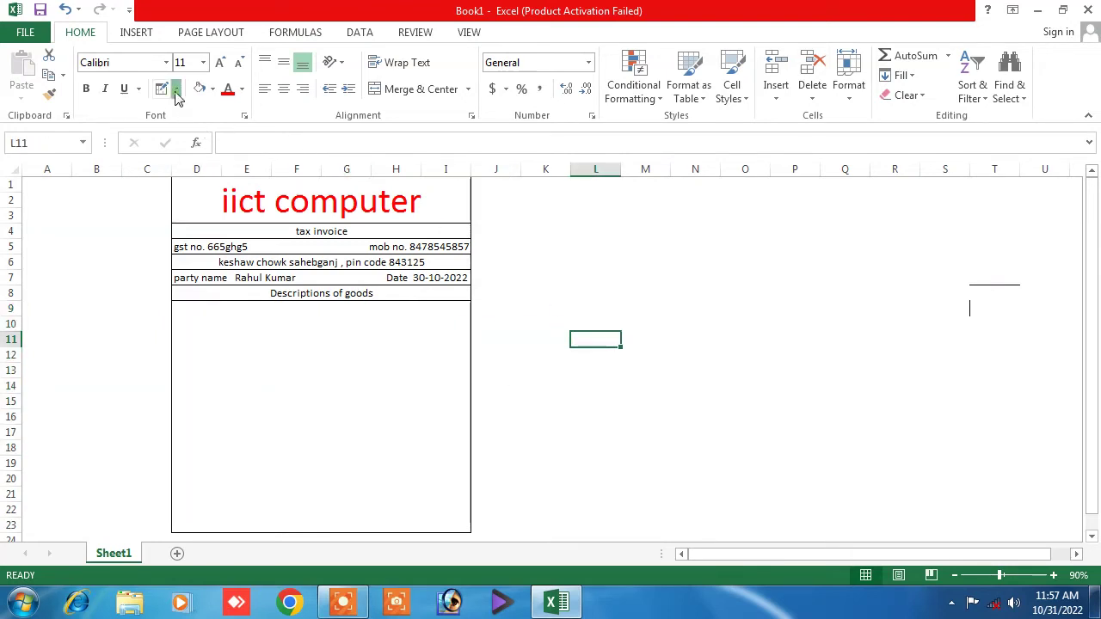
click(175, 90)
click(207, 423)
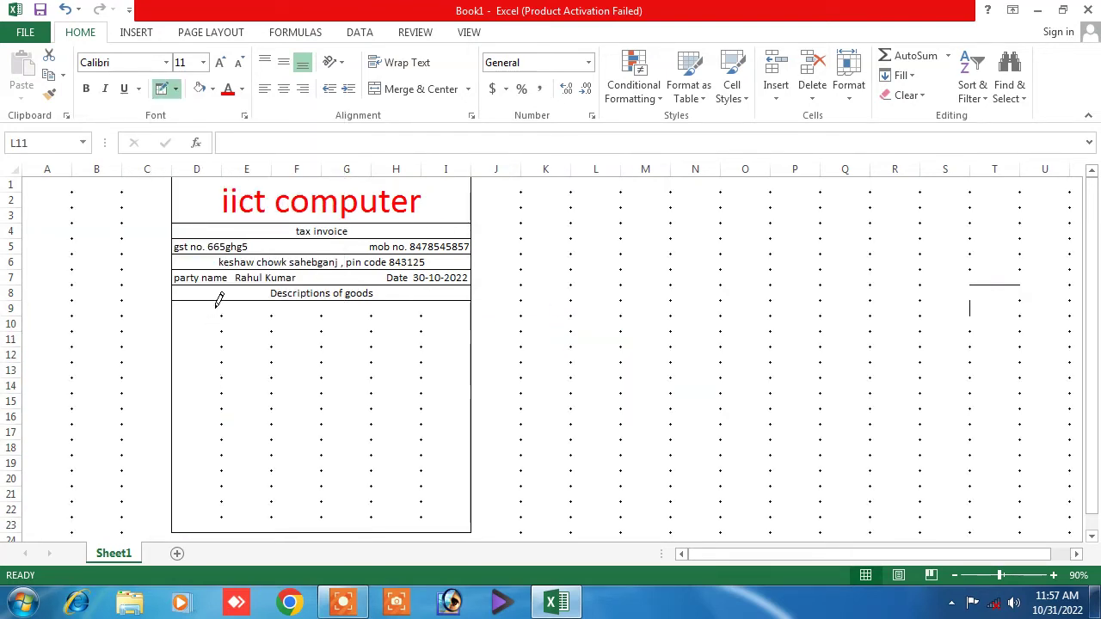
drag(221, 300, 220, 420)
drag(219, 449, 220, 465)
drag(321, 301, 322, 448)
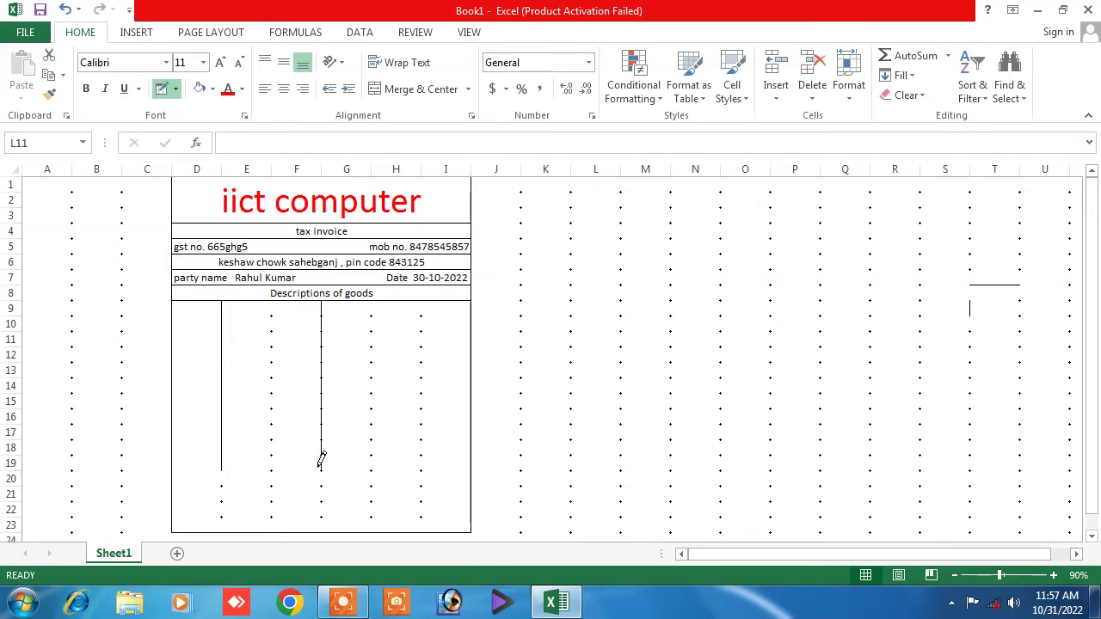
drag(371, 301, 373, 466)
drag(423, 299, 420, 467)
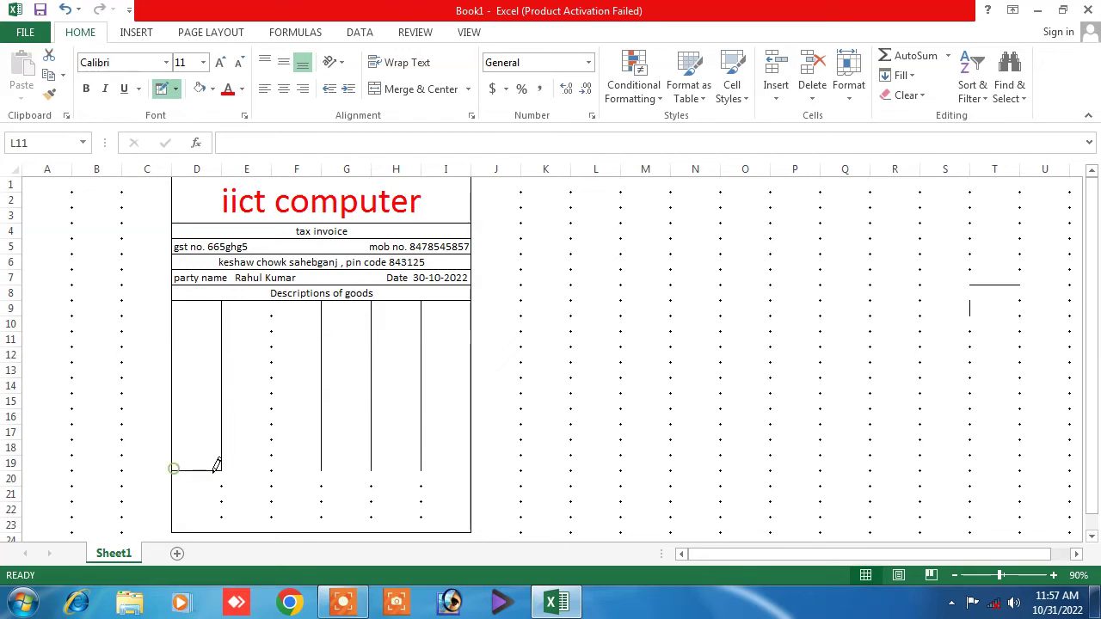
mouse_move(174, 470)
mouse_down()
mouse_move(435, 470)
mouse_move(457, 482)
mouse_move(450, 507)
mouse_move(452, 491)
mouse_move(432, 514)
mouse_move(469, 524)
mouse_move(454, 522)
mouse_up()
Draw a bordered box around rows 24–27 from D to I below the items
scroll(498, 464, down, 3)
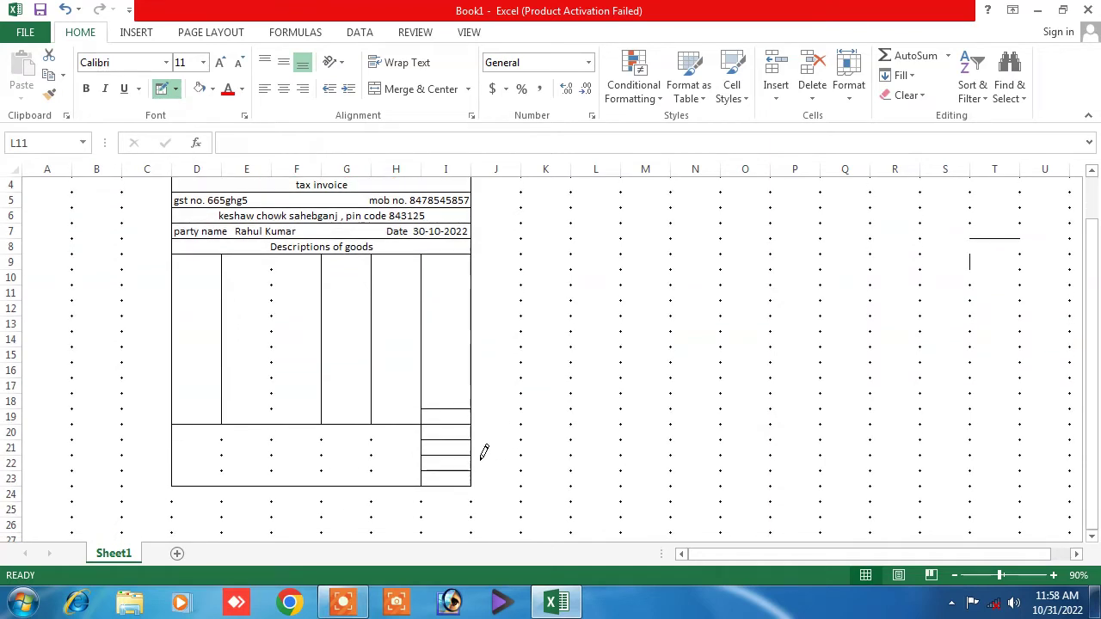
scroll(484, 451, down, 3)
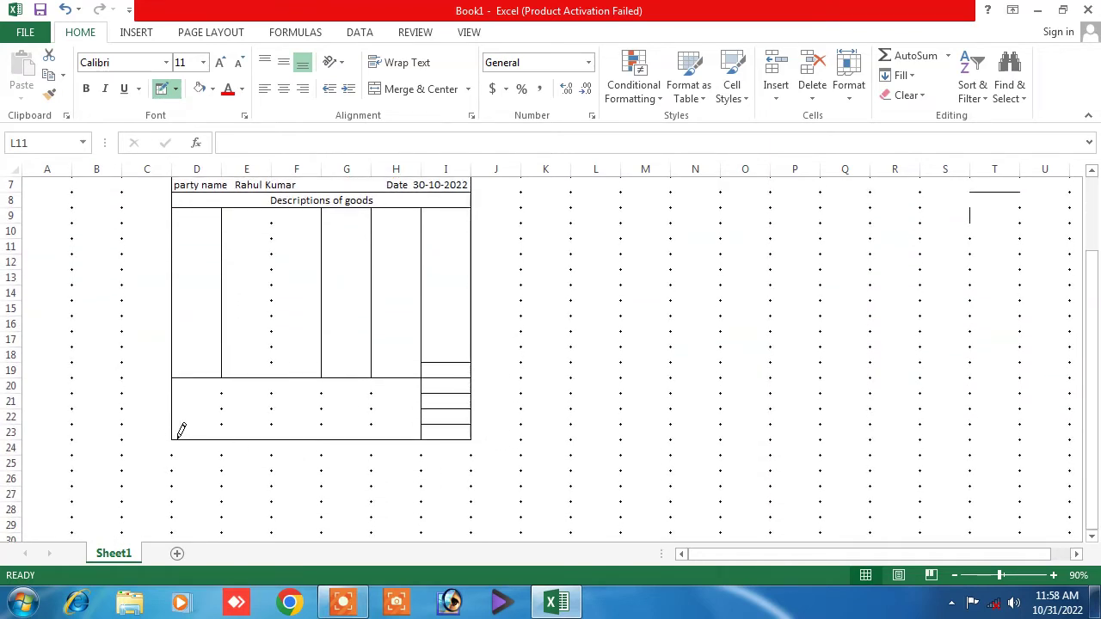
mouse_move(174, 438)
mouse_down()
mouse_move(226, 498)
mouse_move(442, 491)
mouse_up()
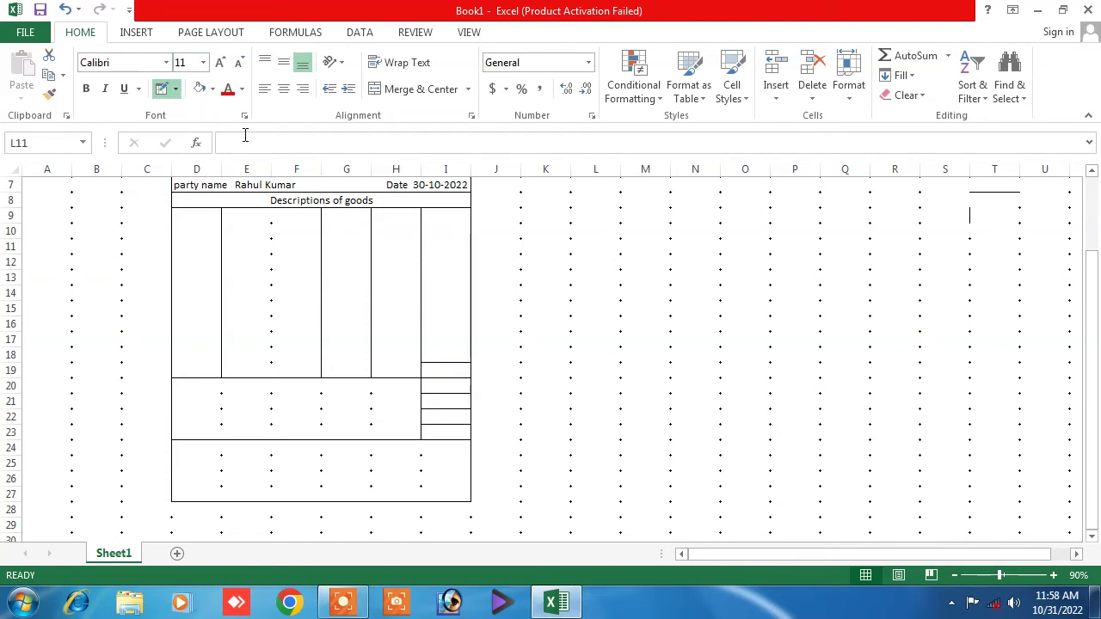
Erase the stray border lines around cell I18, then return to Draw Border
click(175, 89)
click(200, 463)
click(443, 351)
click(176, 89)
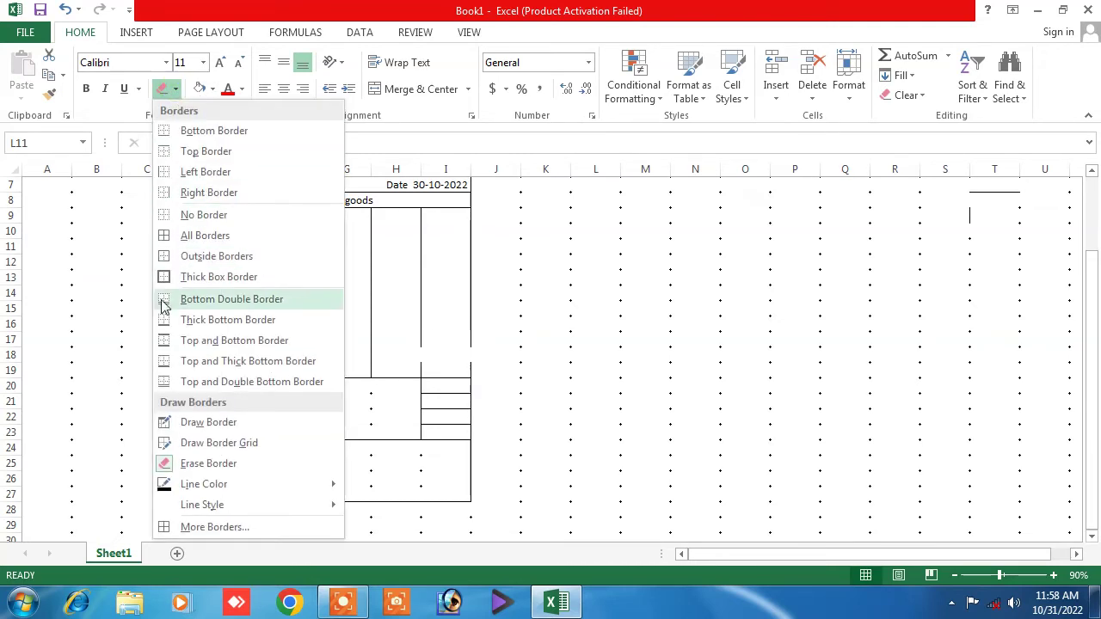
click(198, 422)
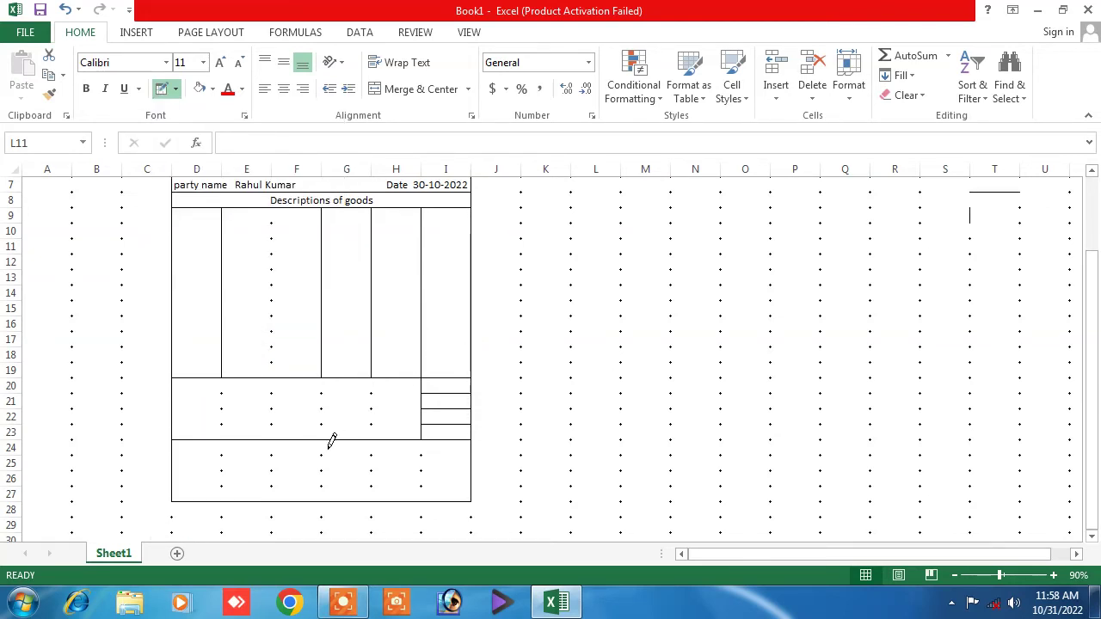
scroll(331, 438, up, 2)
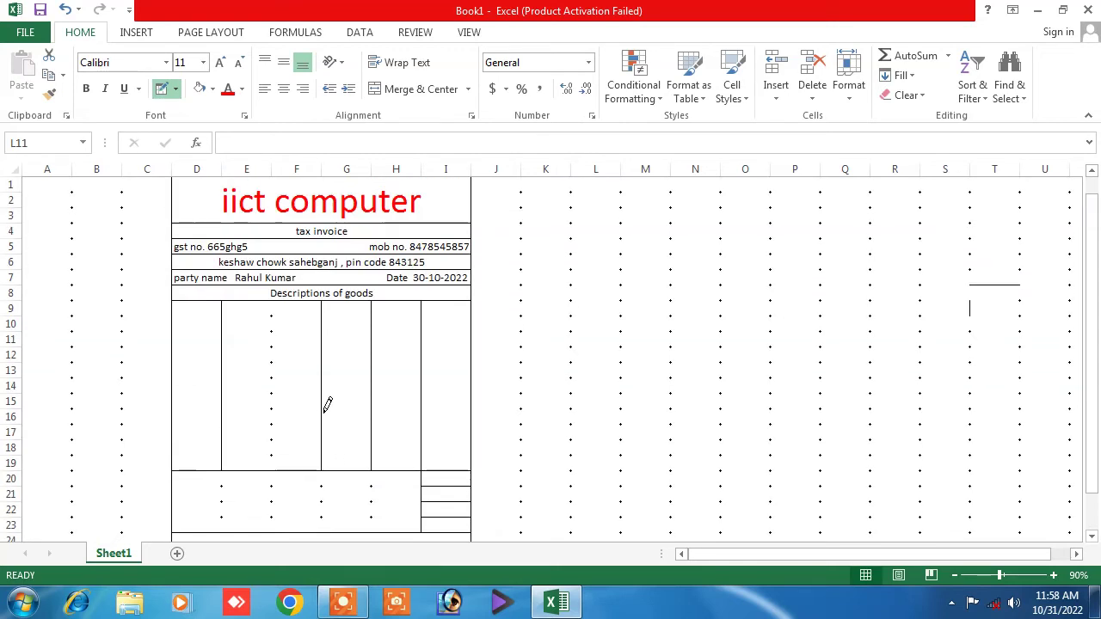
click(954, 376)
Enter the first column heading 's .no' in cell D9
key(Escape)
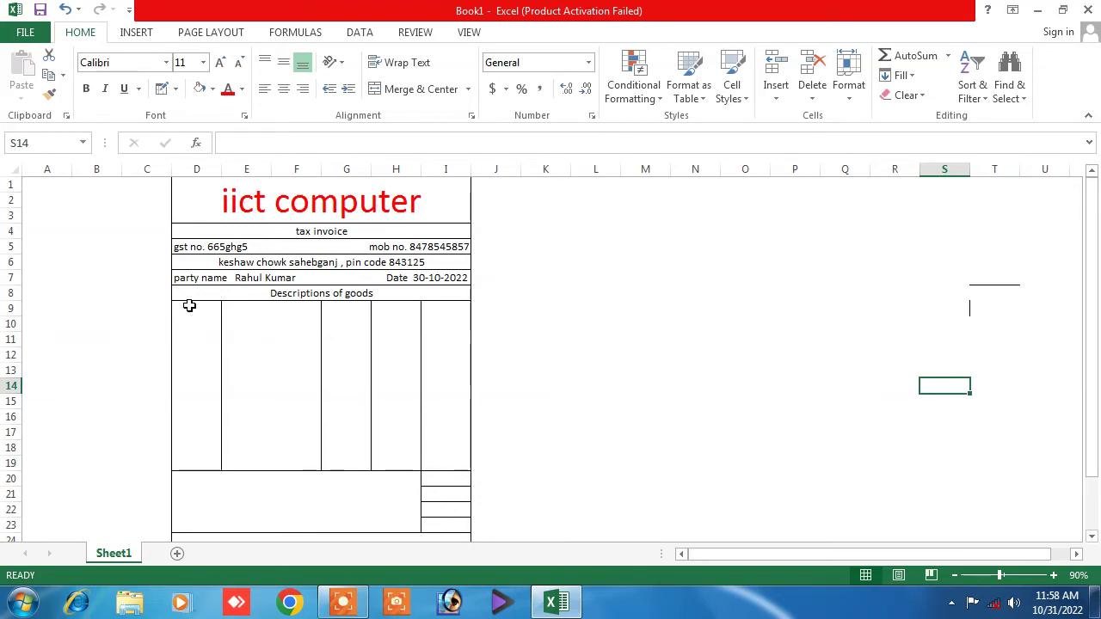
click(184, 306)
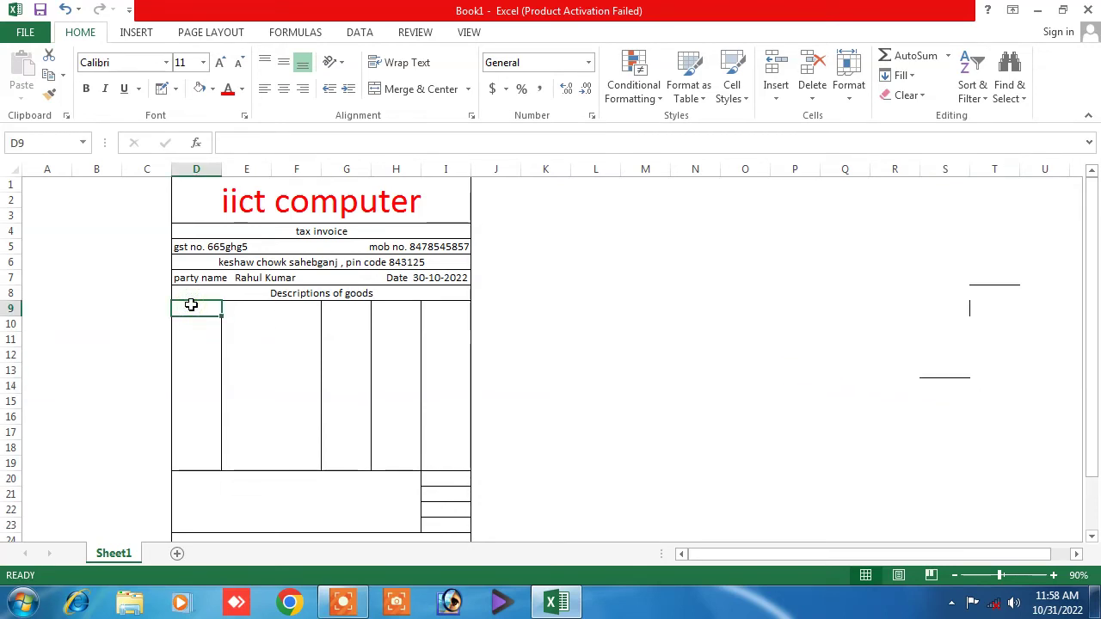
text(s .no)
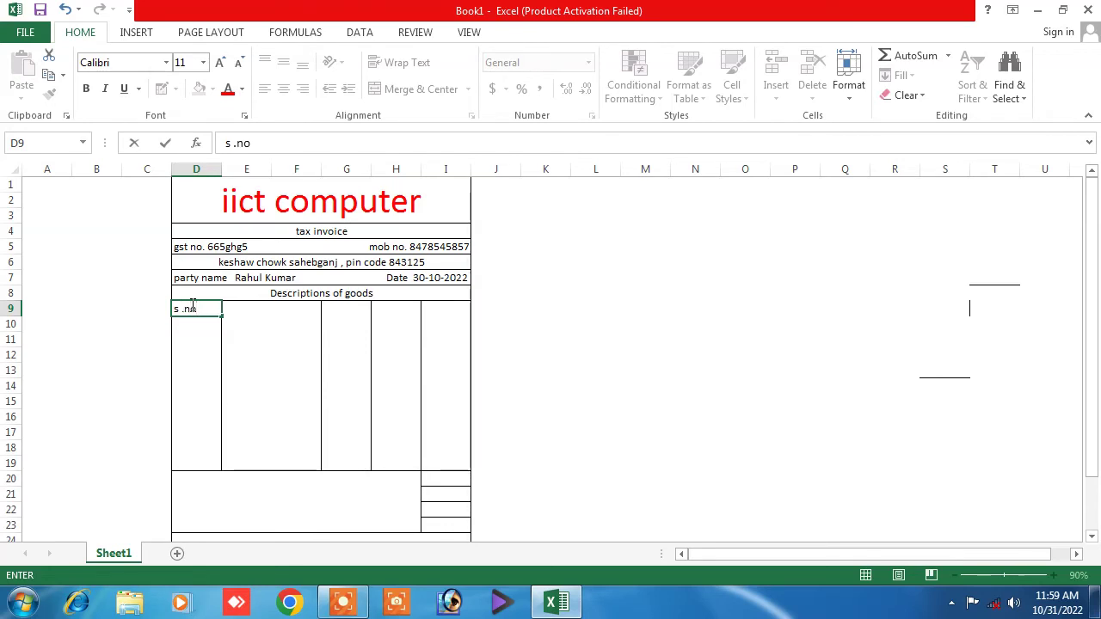
key(Tab)
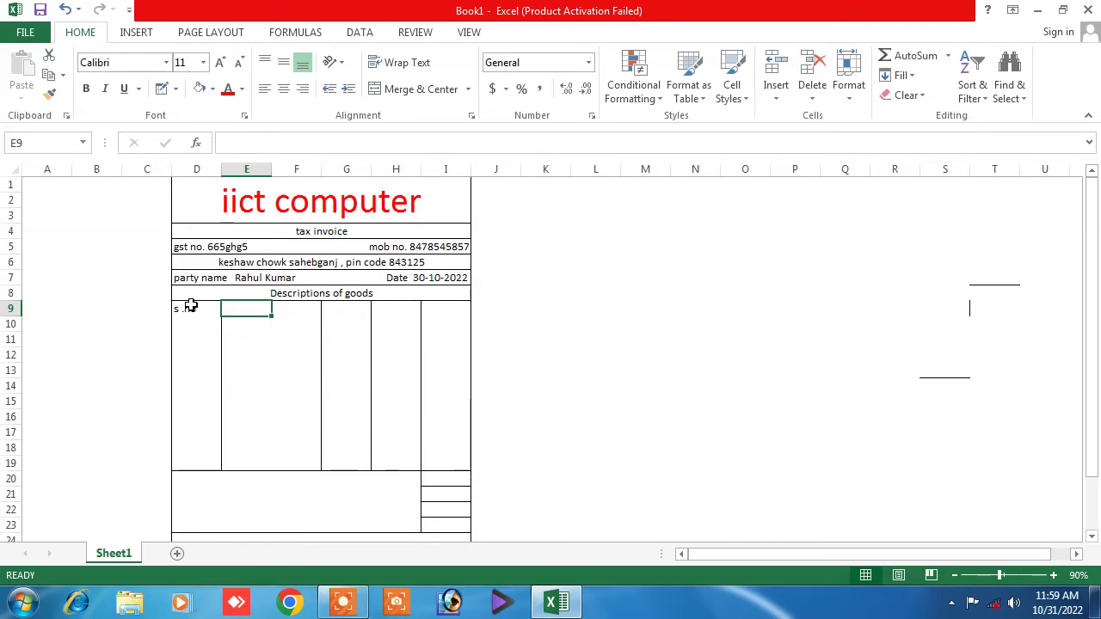
Merge and center E9:F9 and enter the heading 'name of prodect'
key(shift+Right)
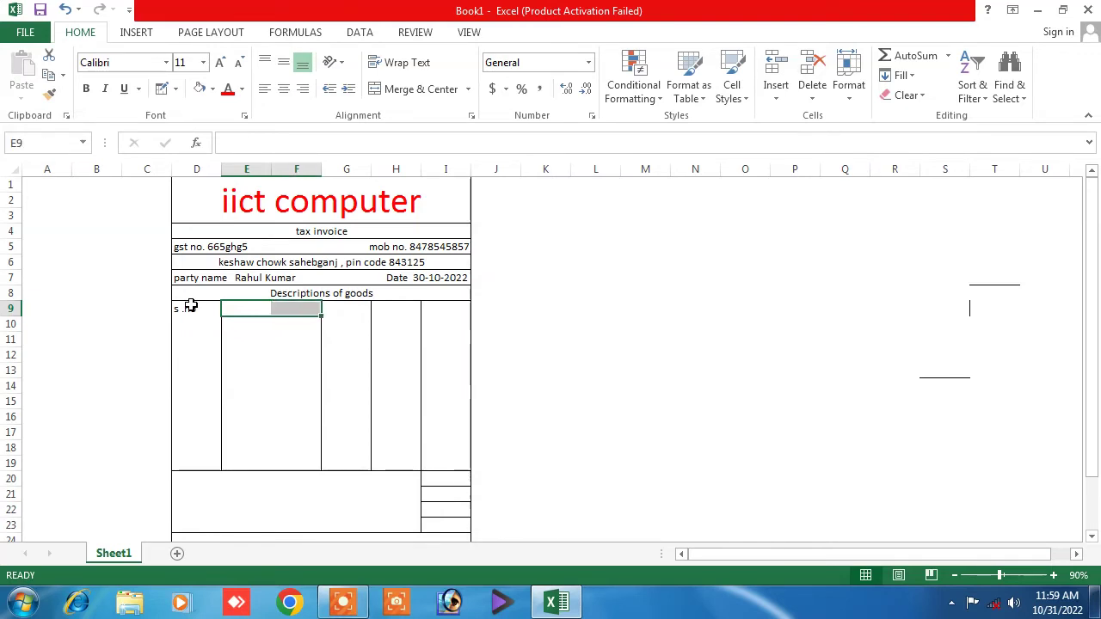
click(406, 93)
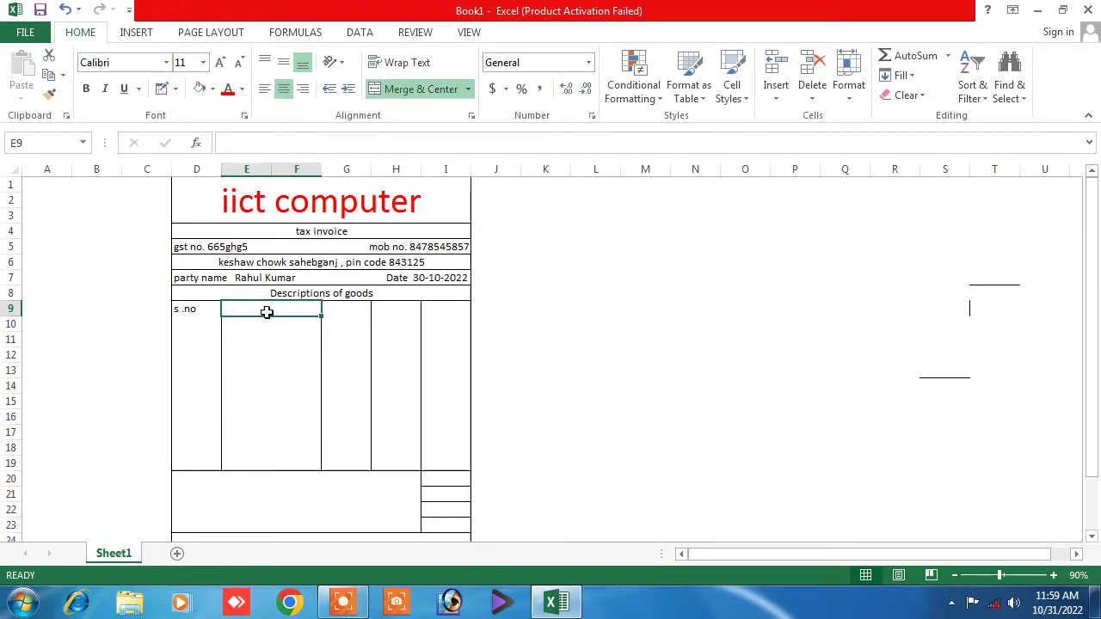
text(na)
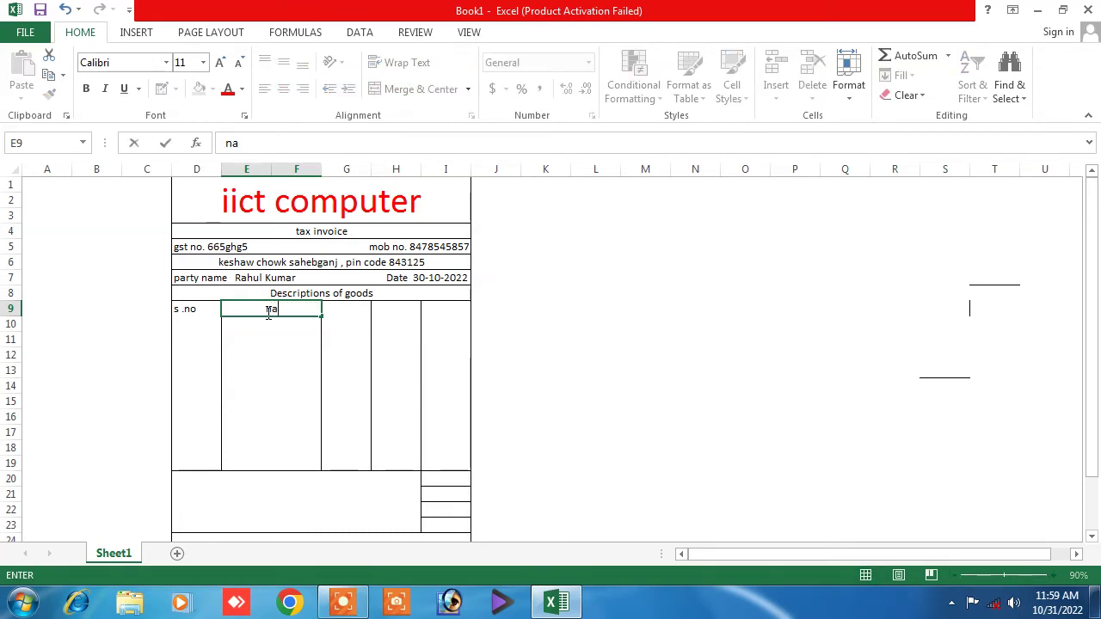
text(me of)
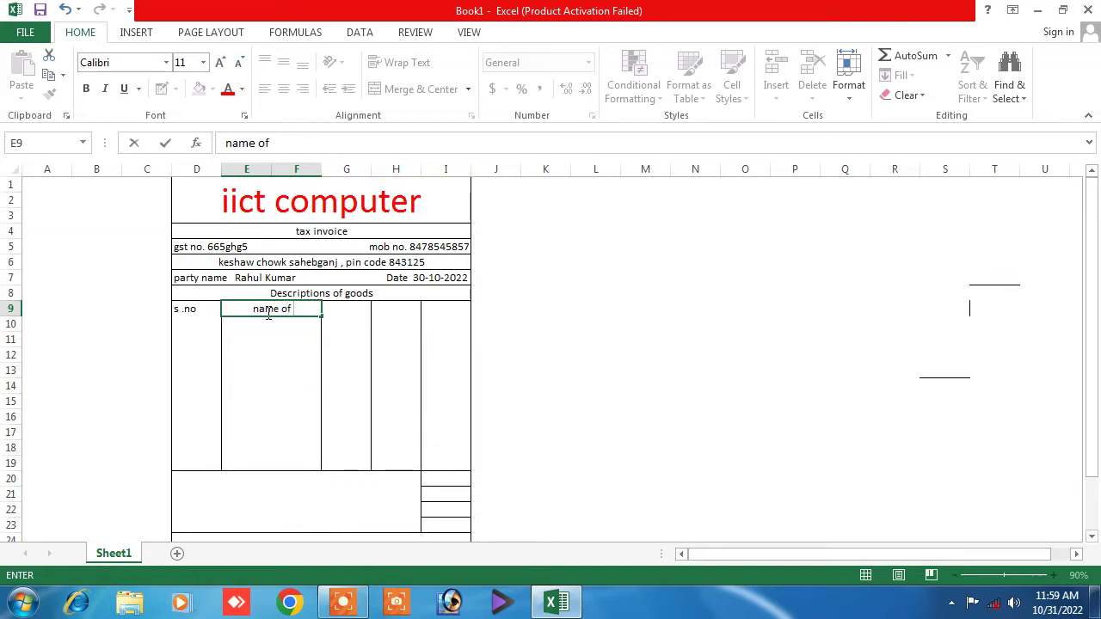
text( prode)
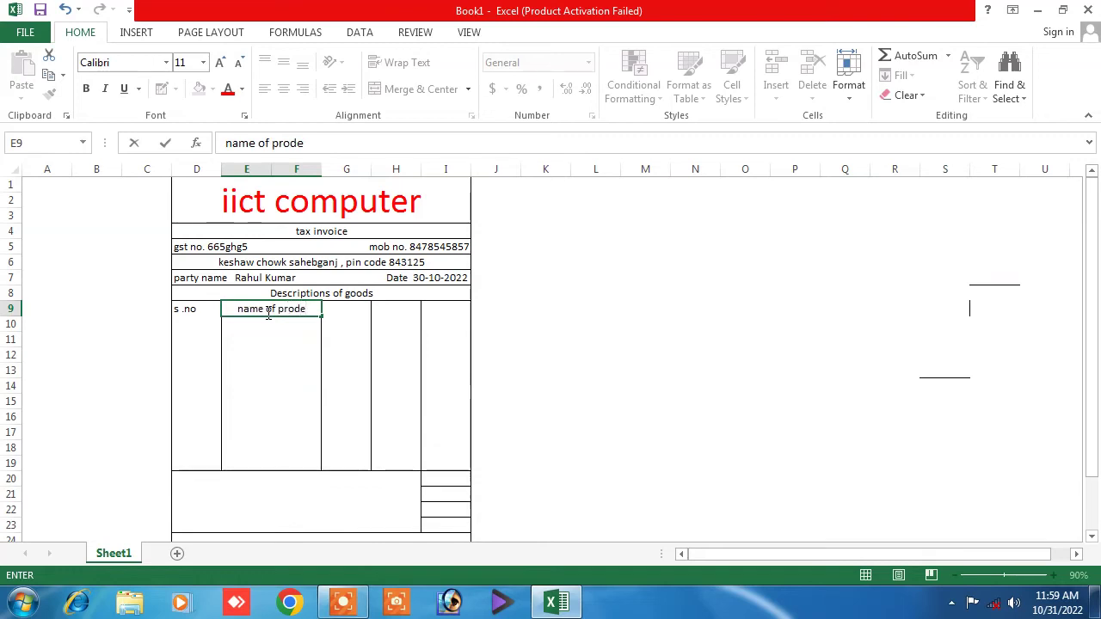
text(ct)
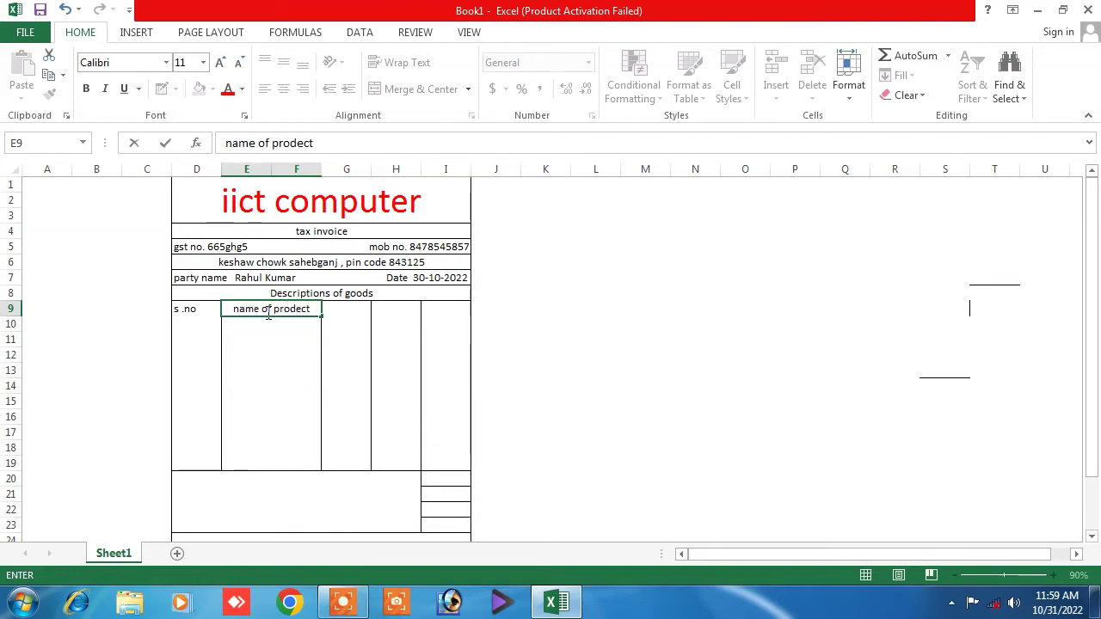
key(Tab)
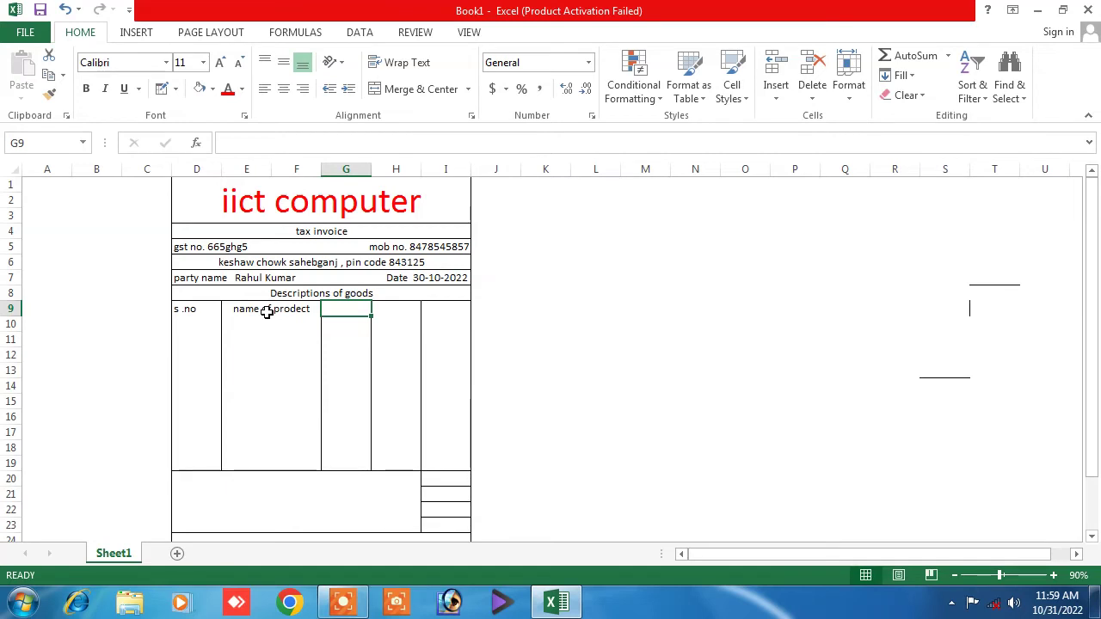
Add the headings qty, rate and amount across G9 to I9
text(qty)
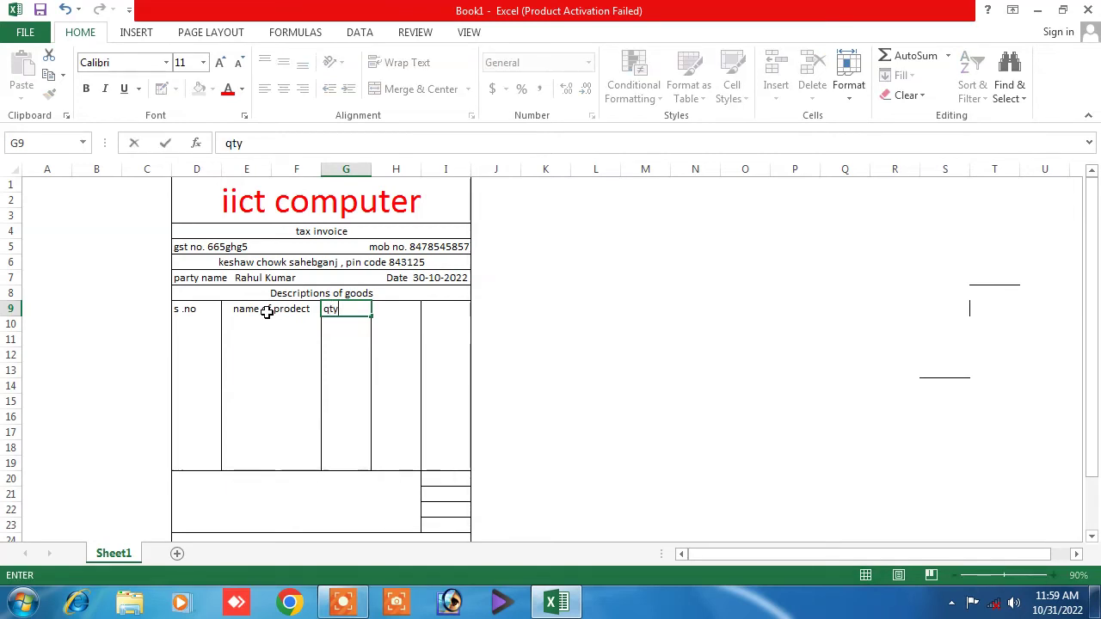
key(Tab)
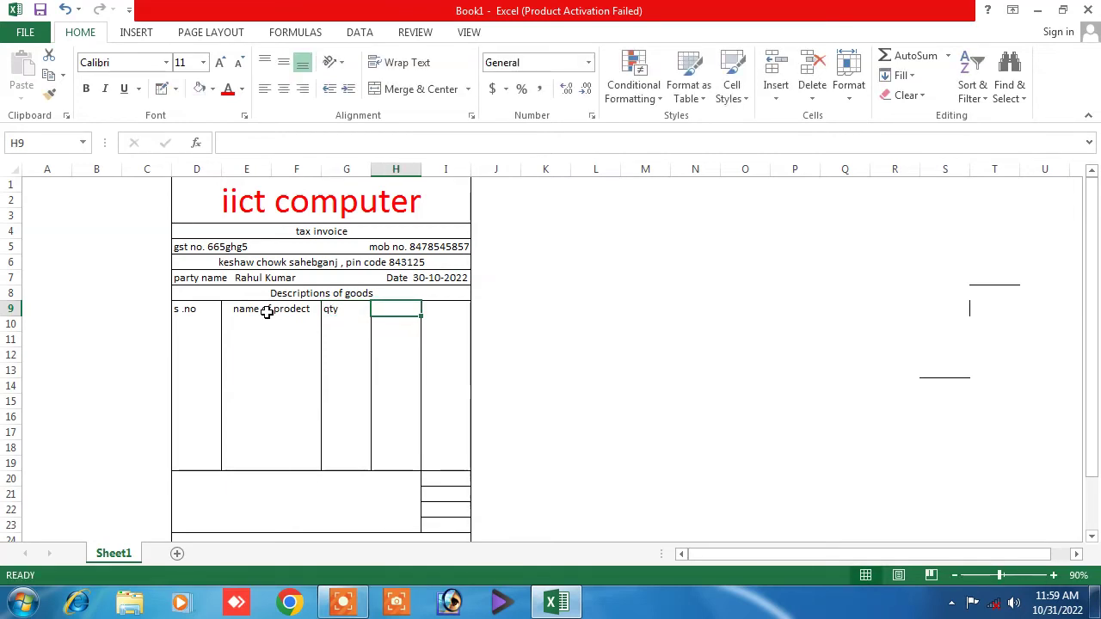
text(rate)
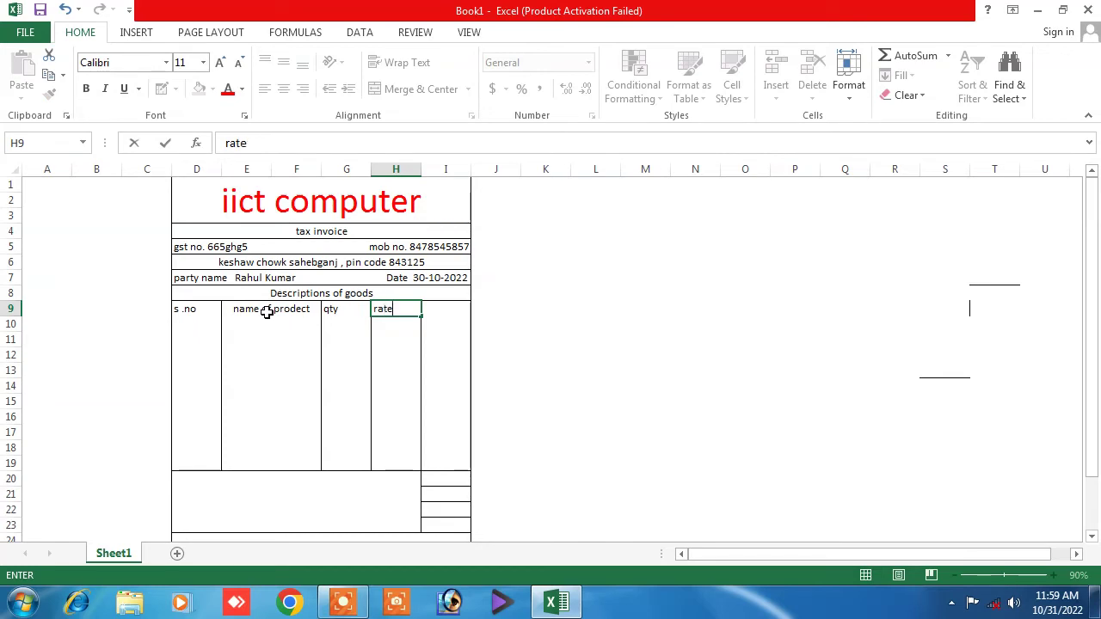
key(Tab)
text(a)
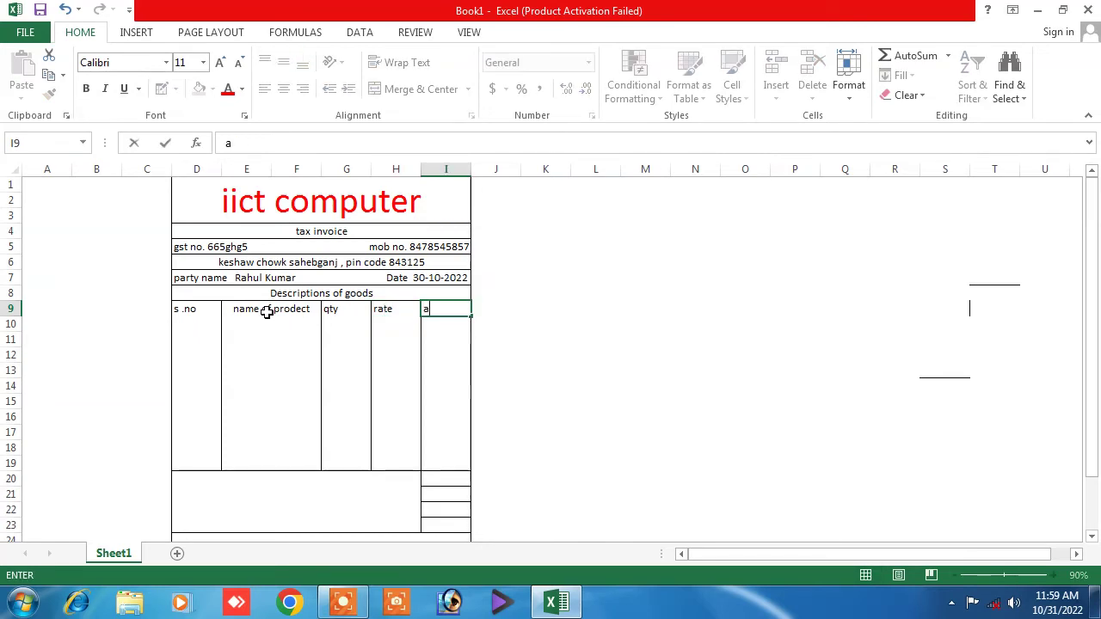
text(mount)
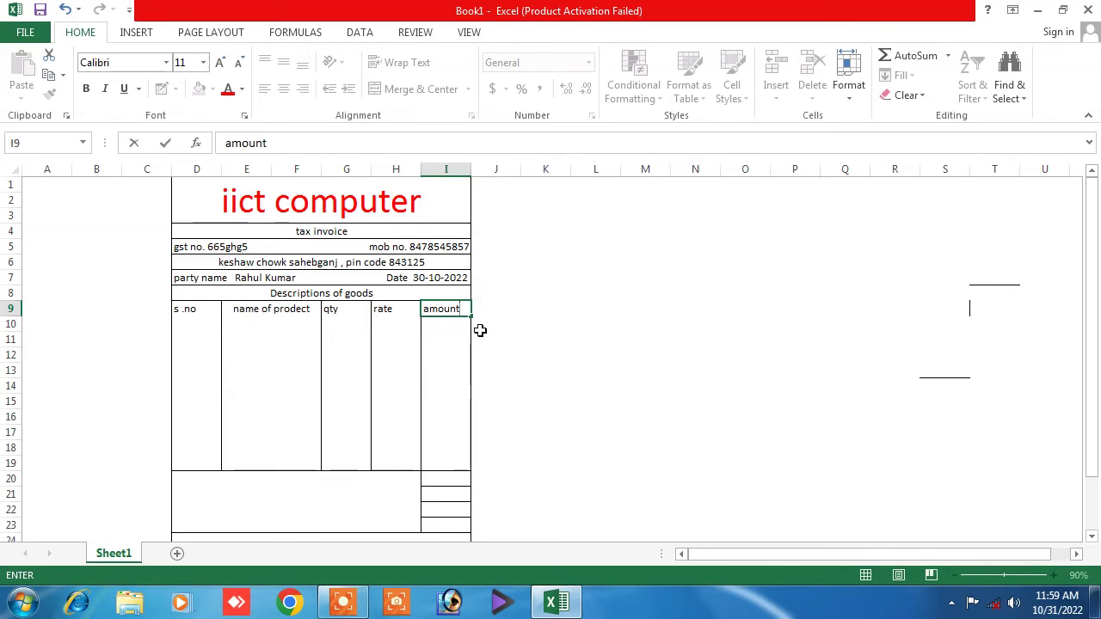
click(624, 308)
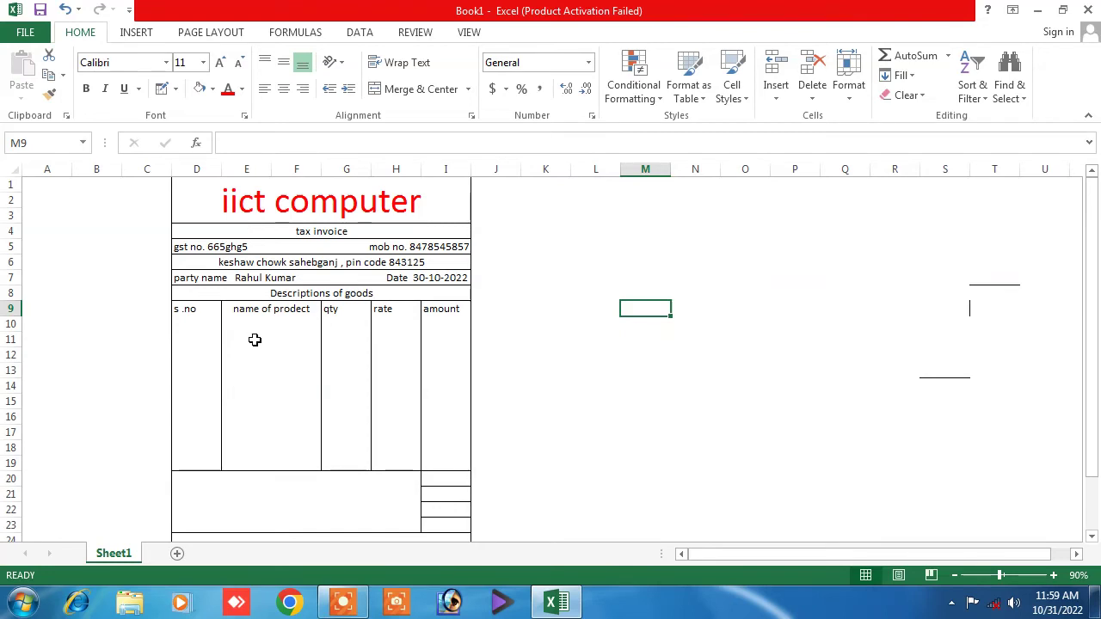
Draw a border under the row 9 headings from D to I, undoing a stray row 10 border
click(176, 88)
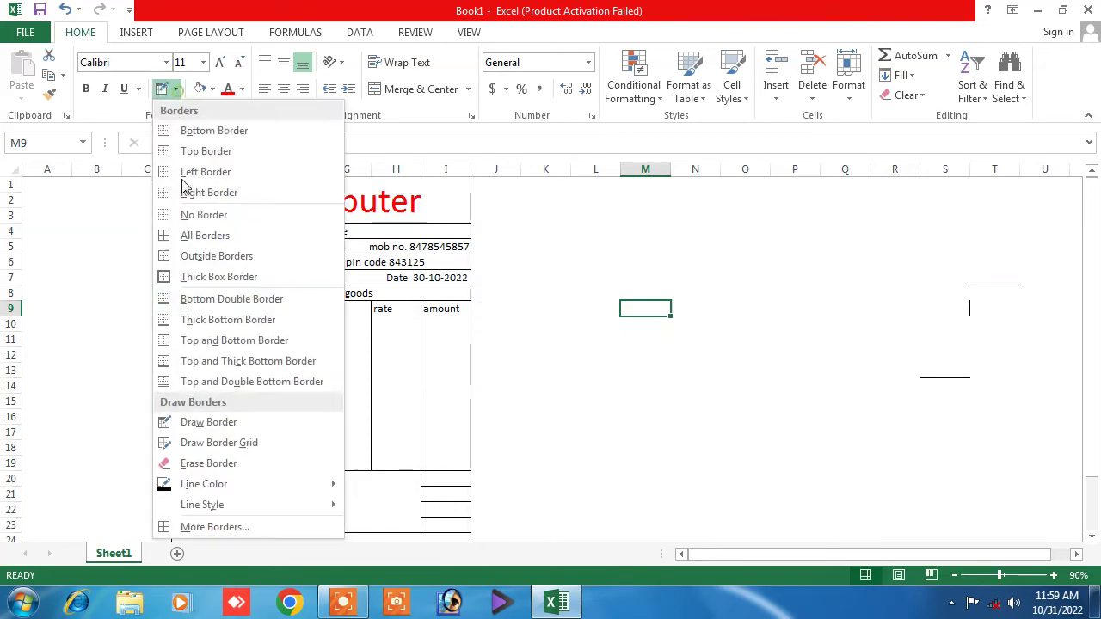
click(190, 418)
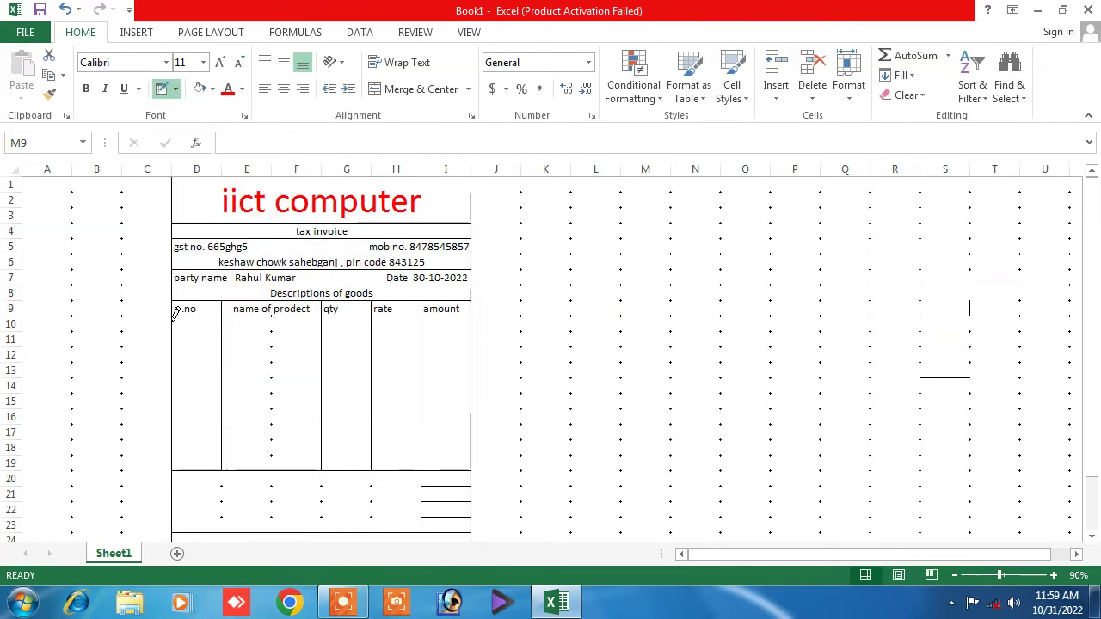
mouse_move(177, 320)
mouse_down()
mouse_move(454, 301)
mouse_move(423, 317)
mouse_move(452, 304)
mouse_up()
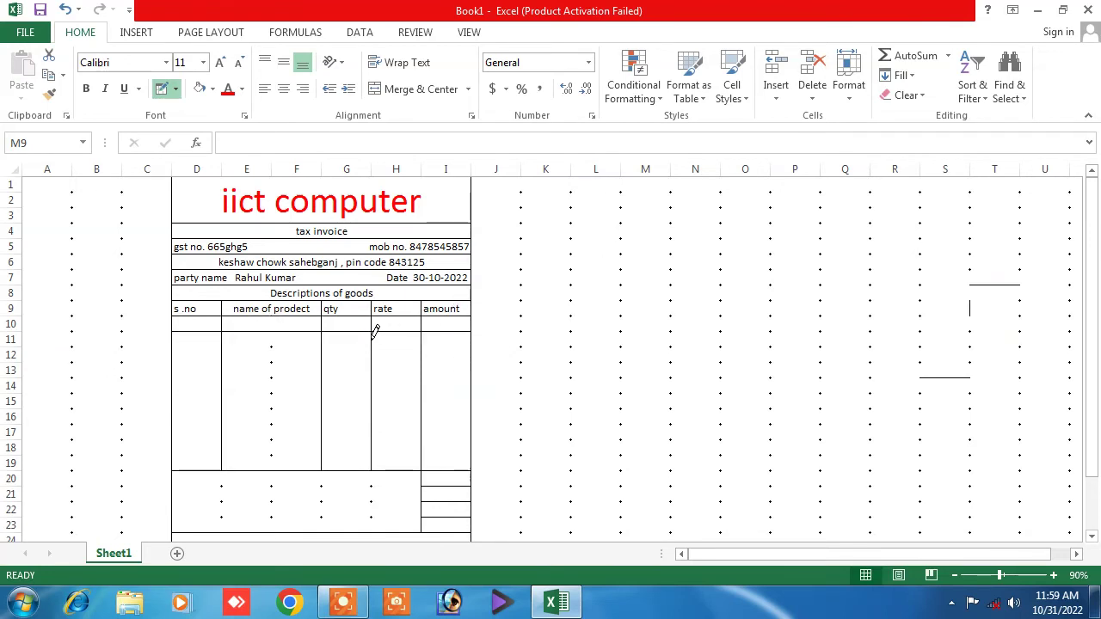
key(ctrl+z)
drag(180, 314, 344, 307)
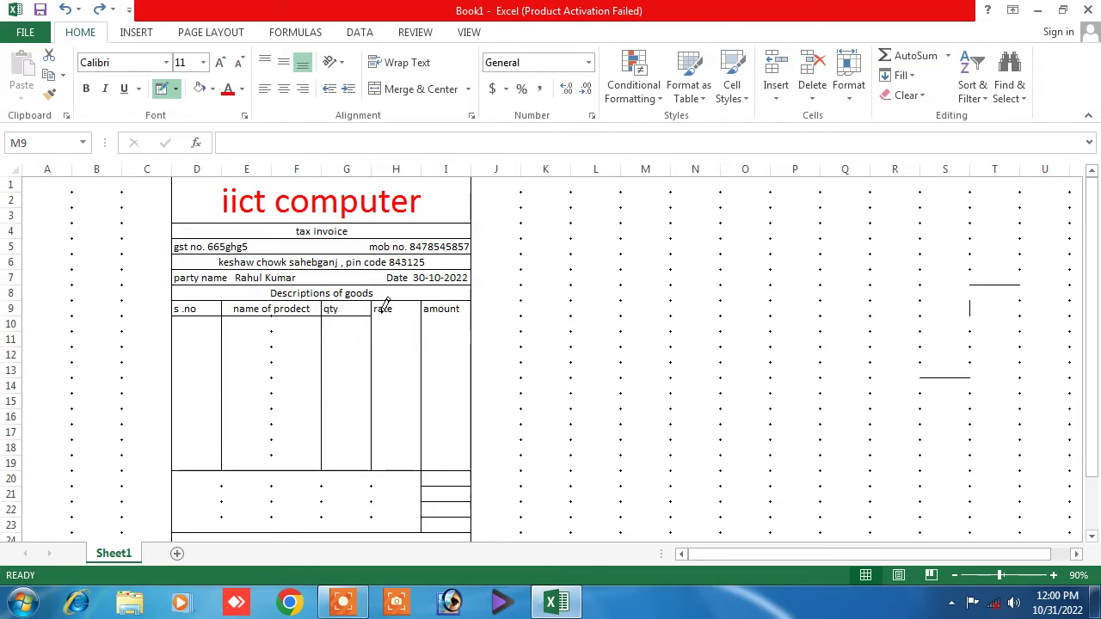
drag(344, 307, 442, 310)
scroll(333, 461, down, 1)
key(Escape)
click(847, 292)
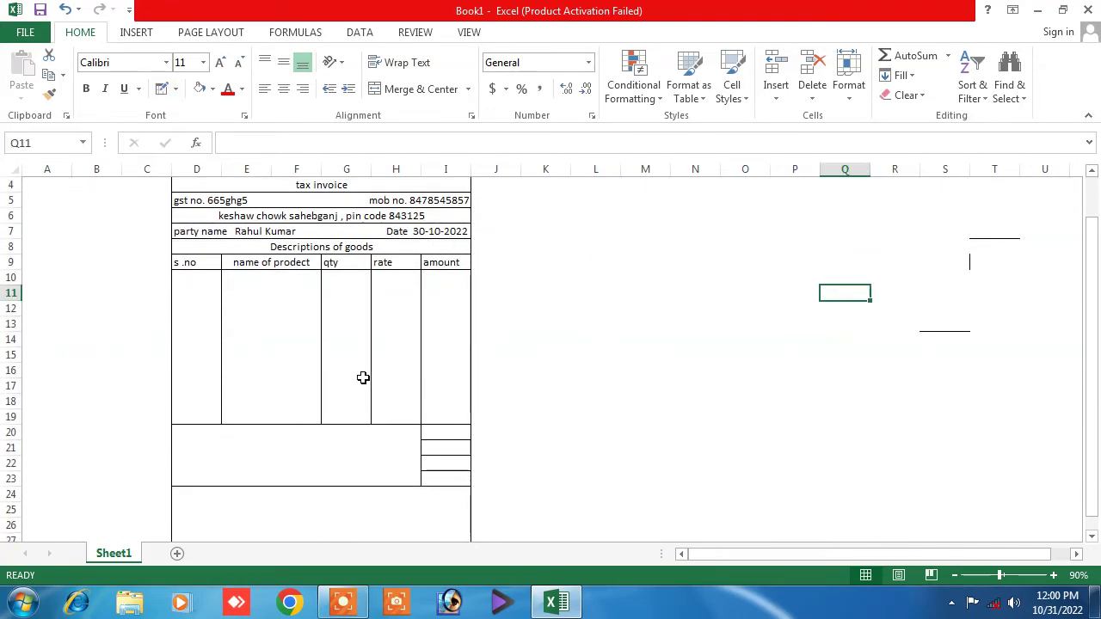
scroll(363, 377, up, 1)
Enter serial numbers 1 through 5 down D10:D14
click(191, 323)
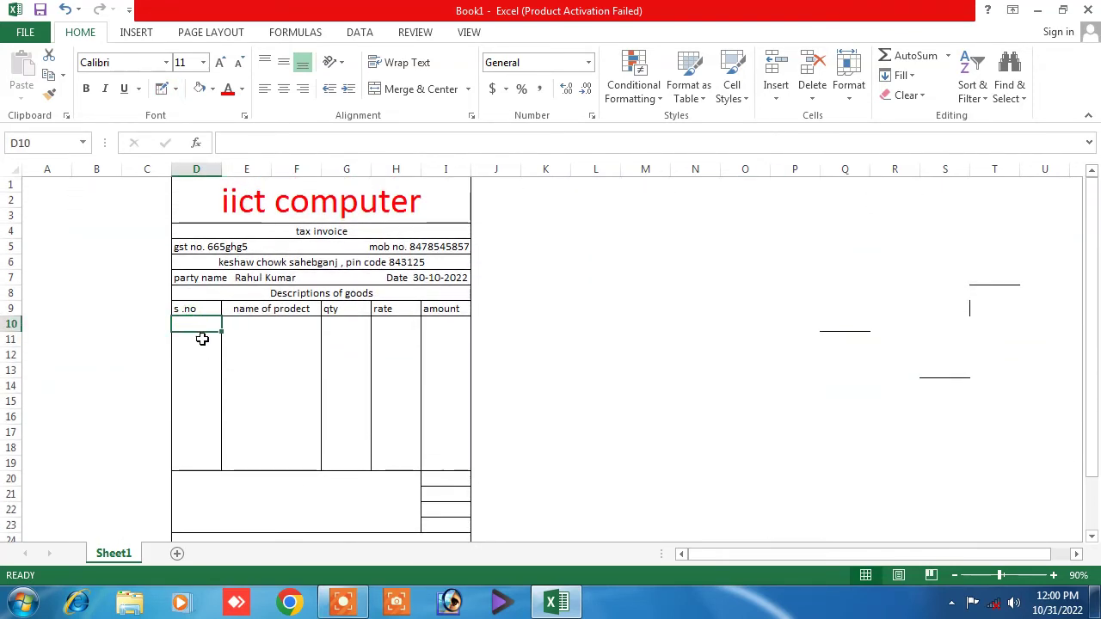
text(1)
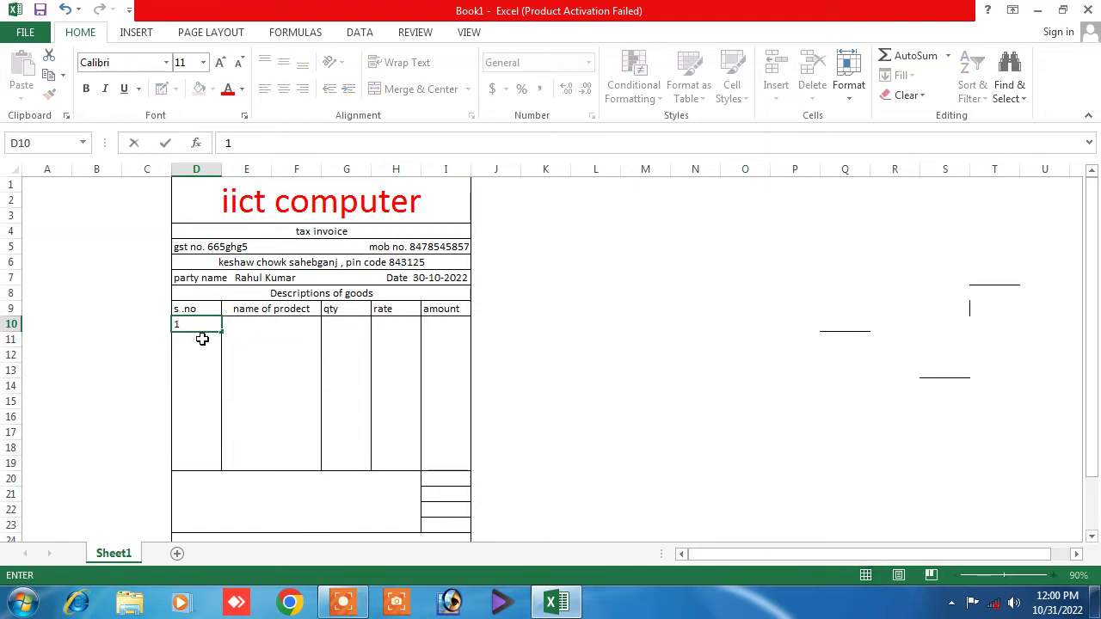
click(200, 361)
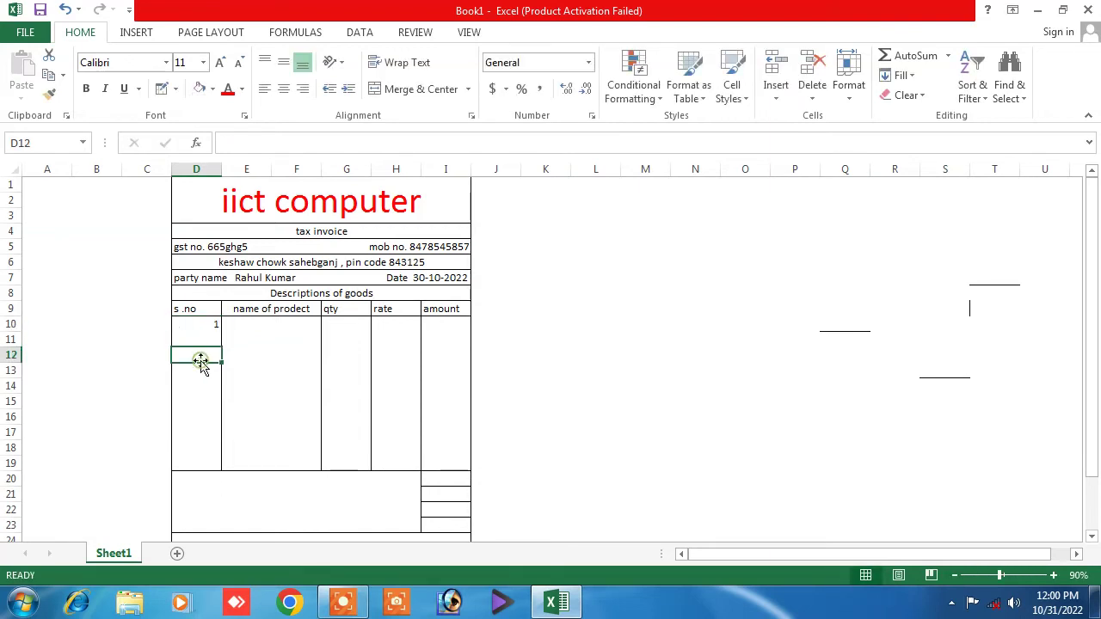
click(206, 341)
text(2)
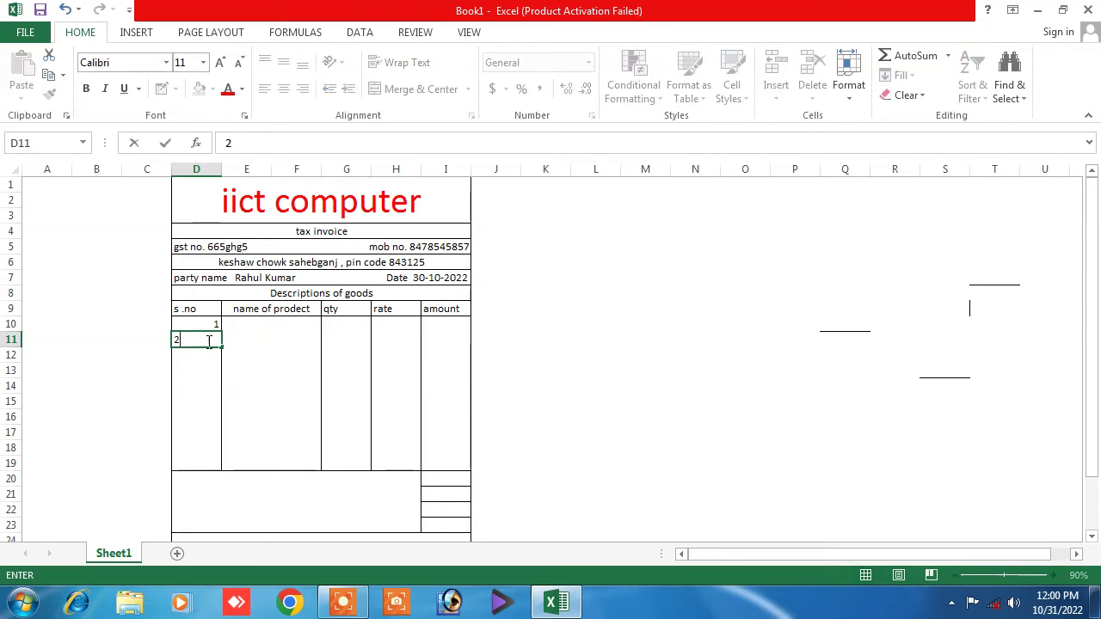
key(Return)
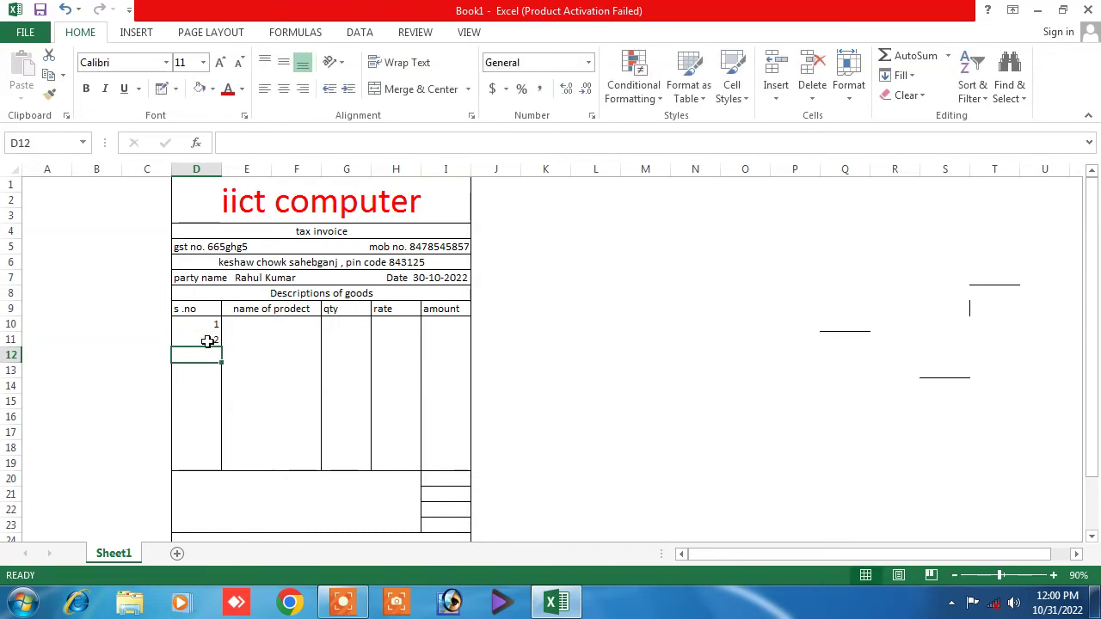
text(3)
key(Return)
text(4)
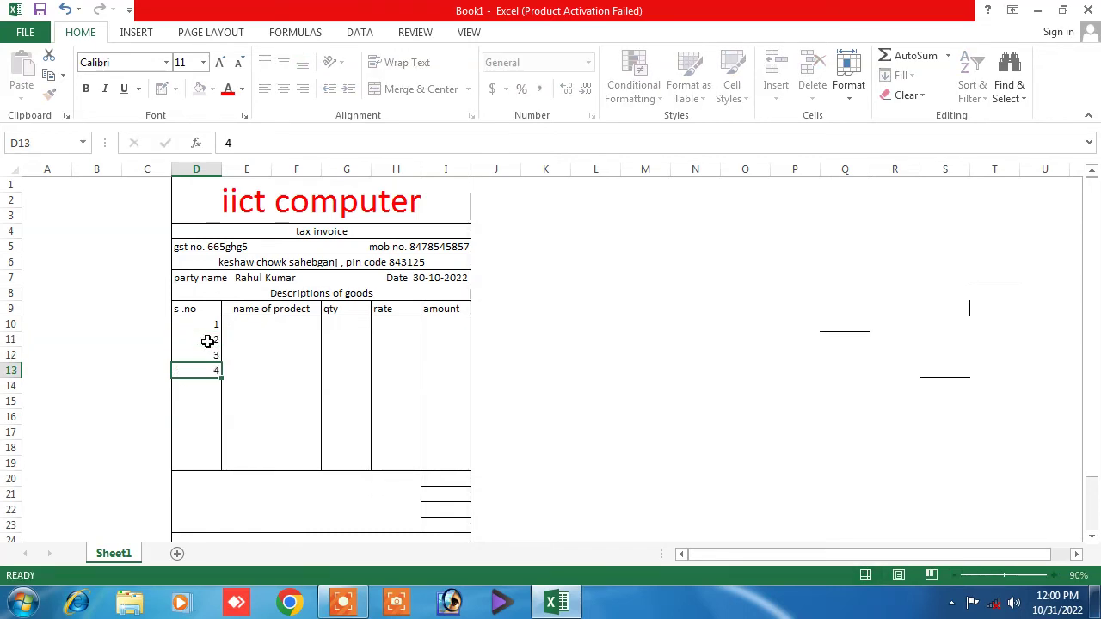
key(Return)
text(5)
key(Return)
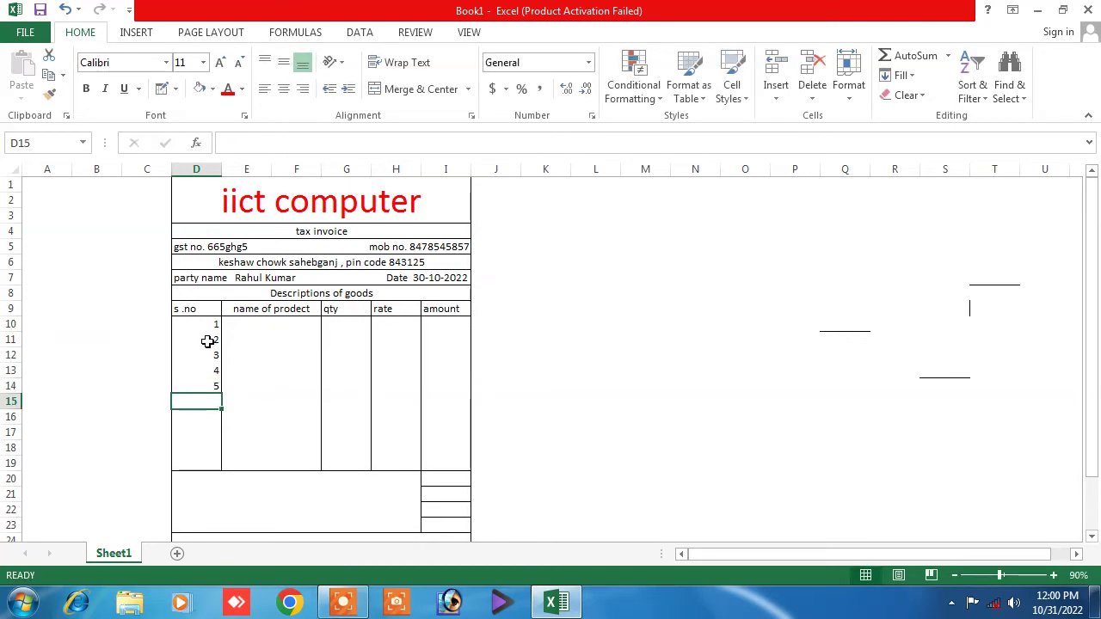
Type the products mouse, keyboard, monitor, cpu and ups into E10:E14
key(Right)
key(Up)
key(Up)
key(Up)
key(Up)
key(Up)
key(Up)
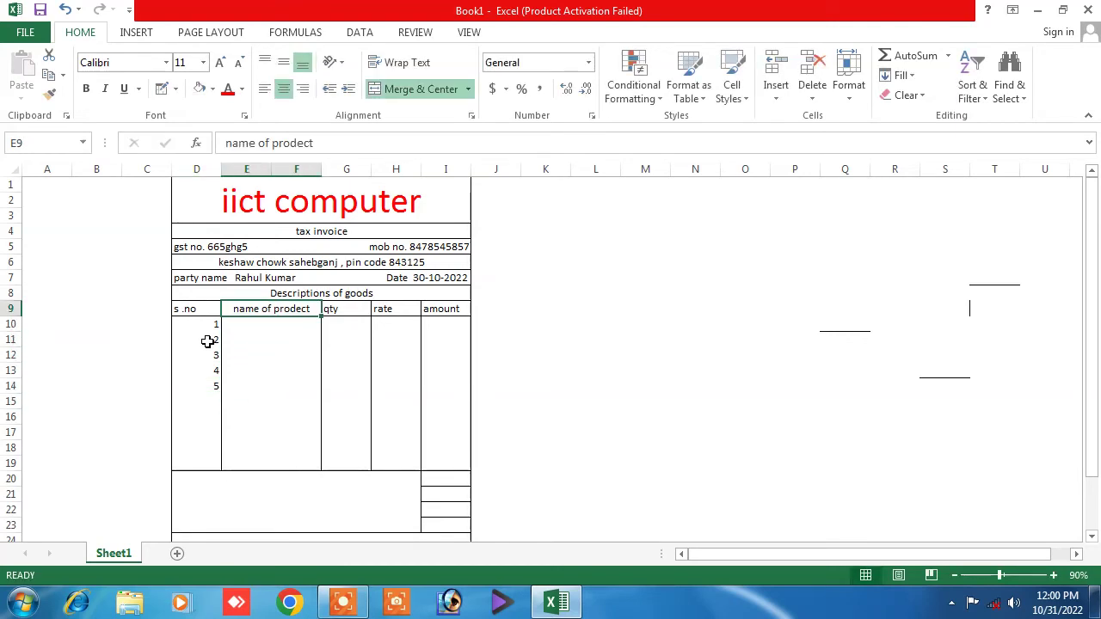
key(Down)
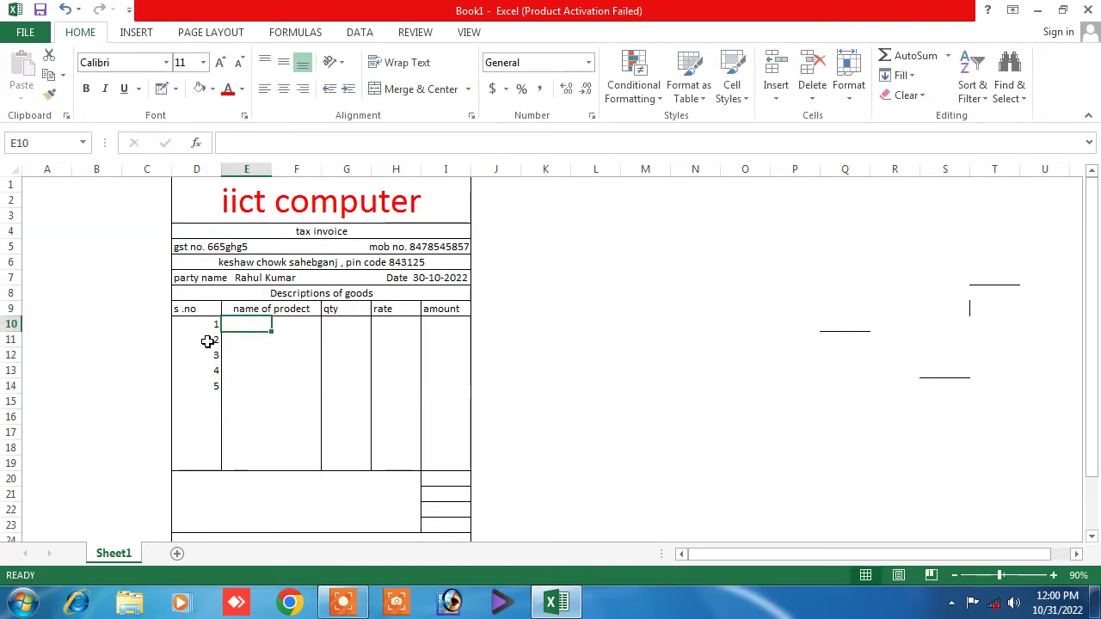
text(mouse)
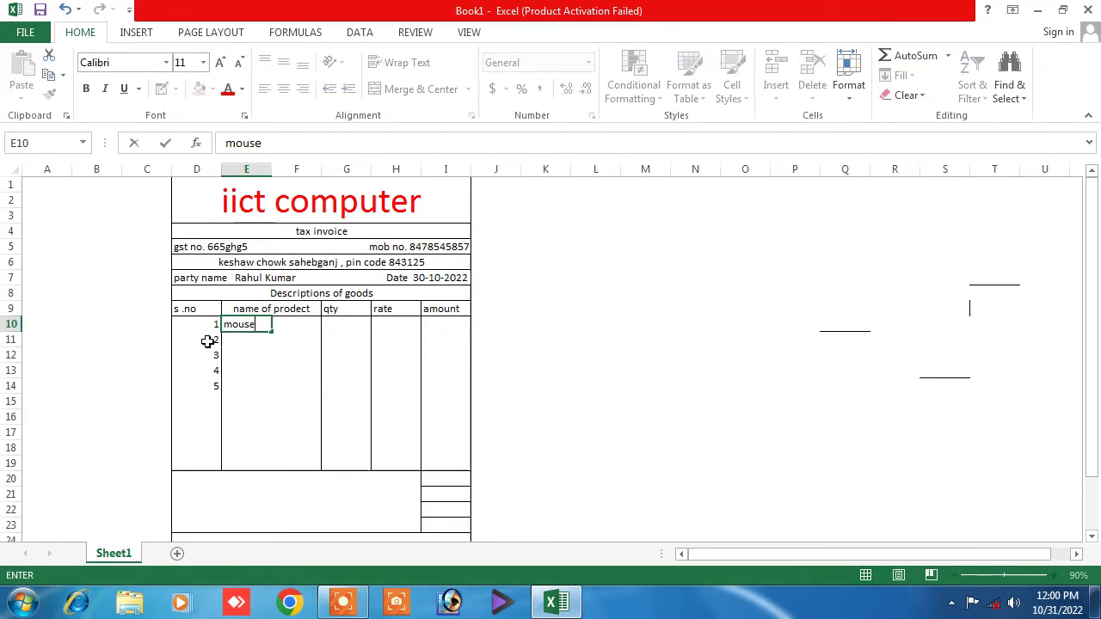
key(Return)
text(ke)
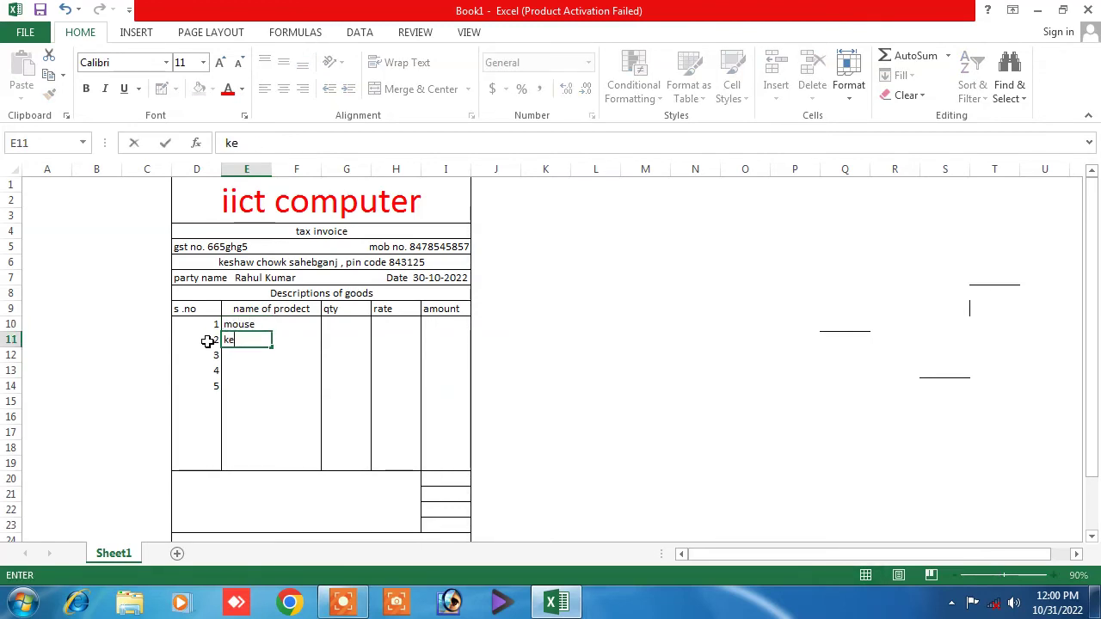
text(yboa)
text(rd)
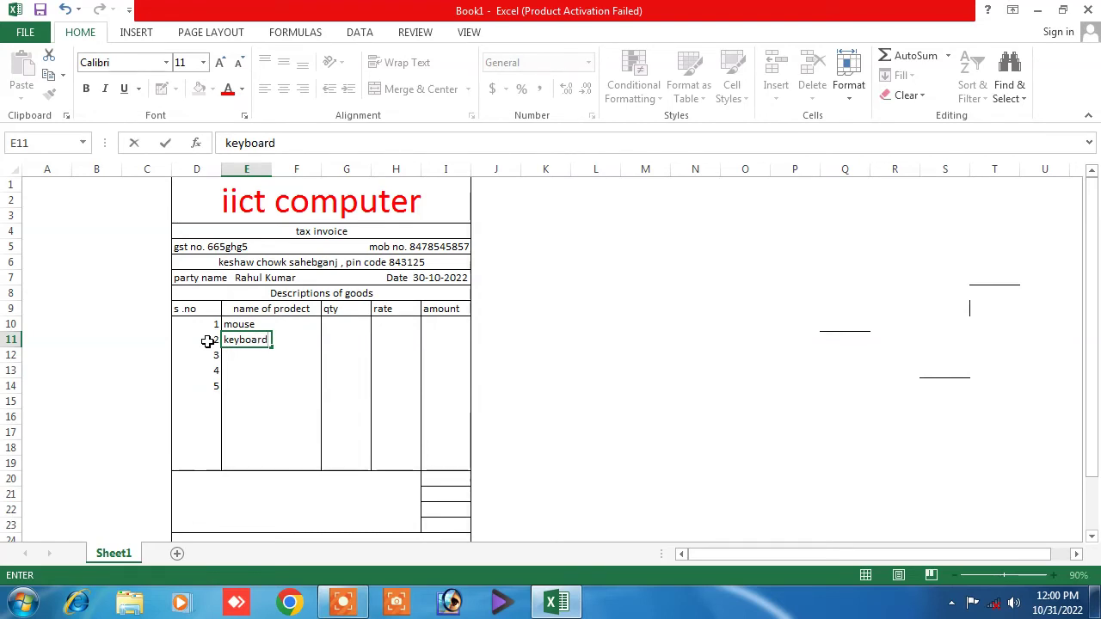
key(Return)
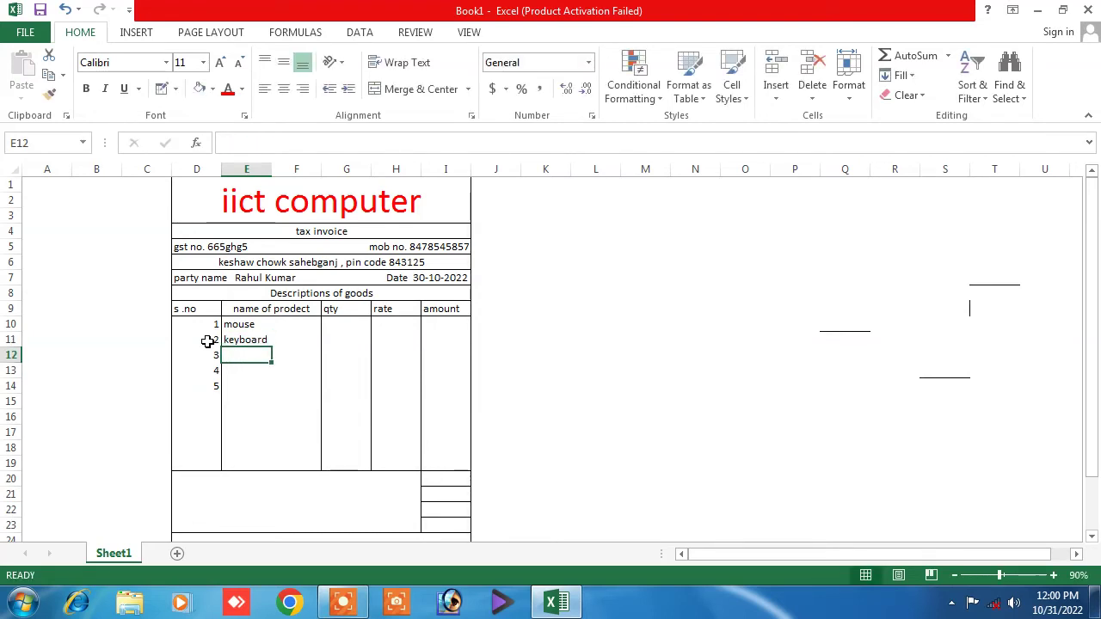
text(monitor)
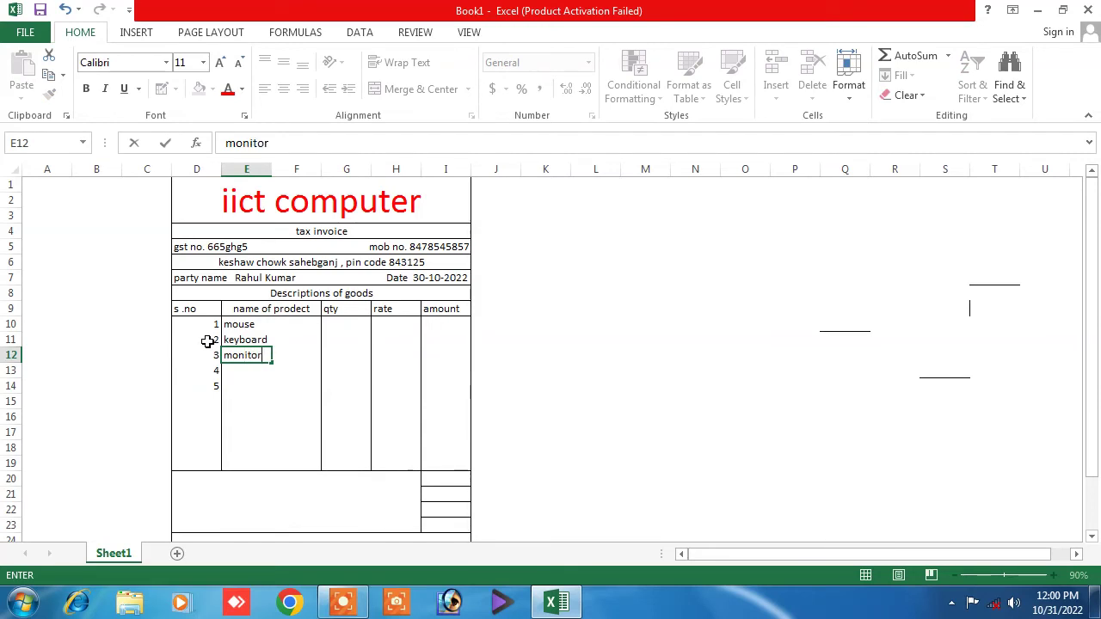
key(Return)
text(c)
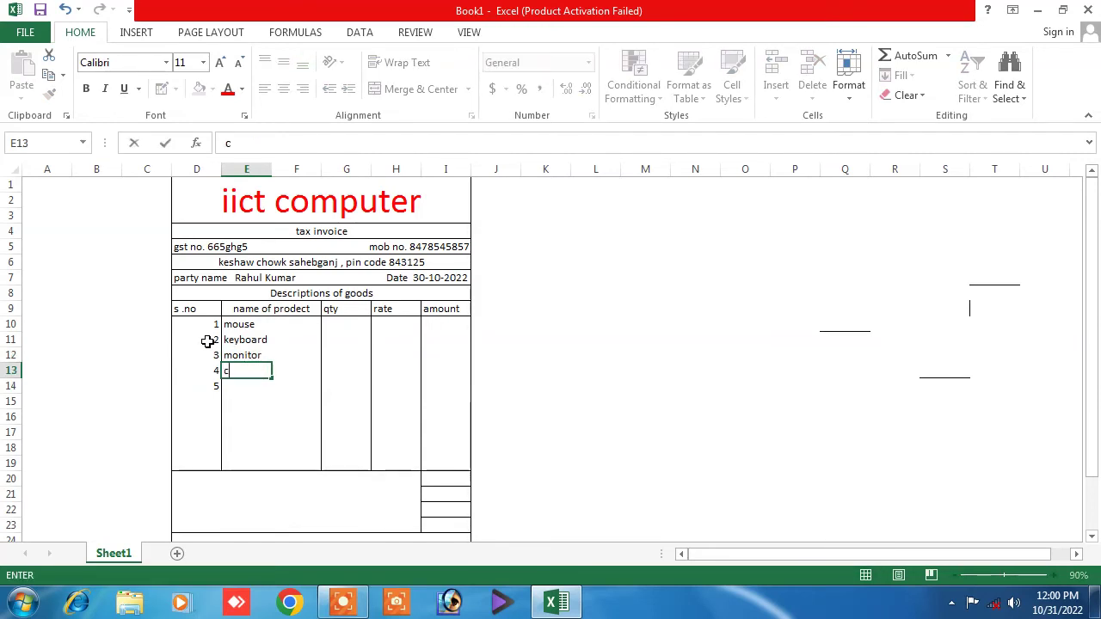
text(pu)
key(Return)
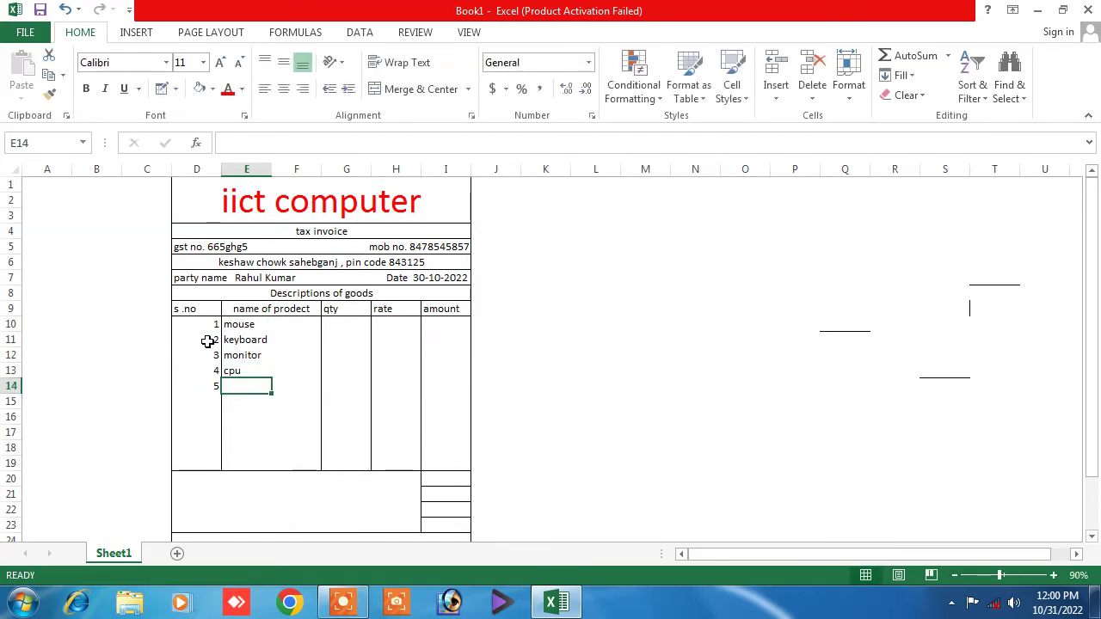
text(ups)
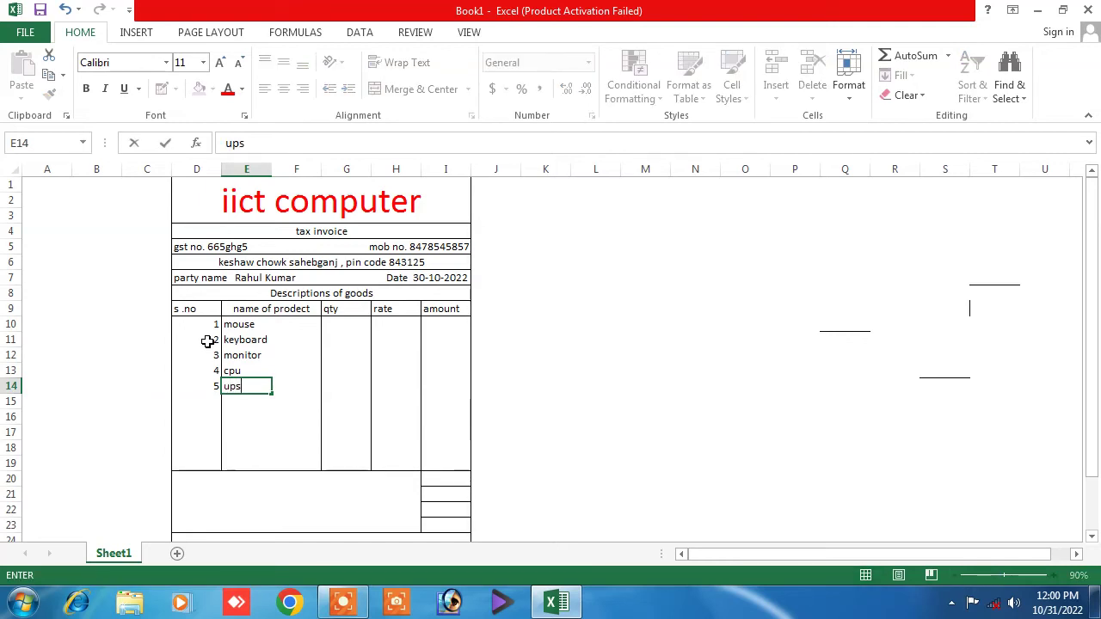
key(Right)
key(Up)
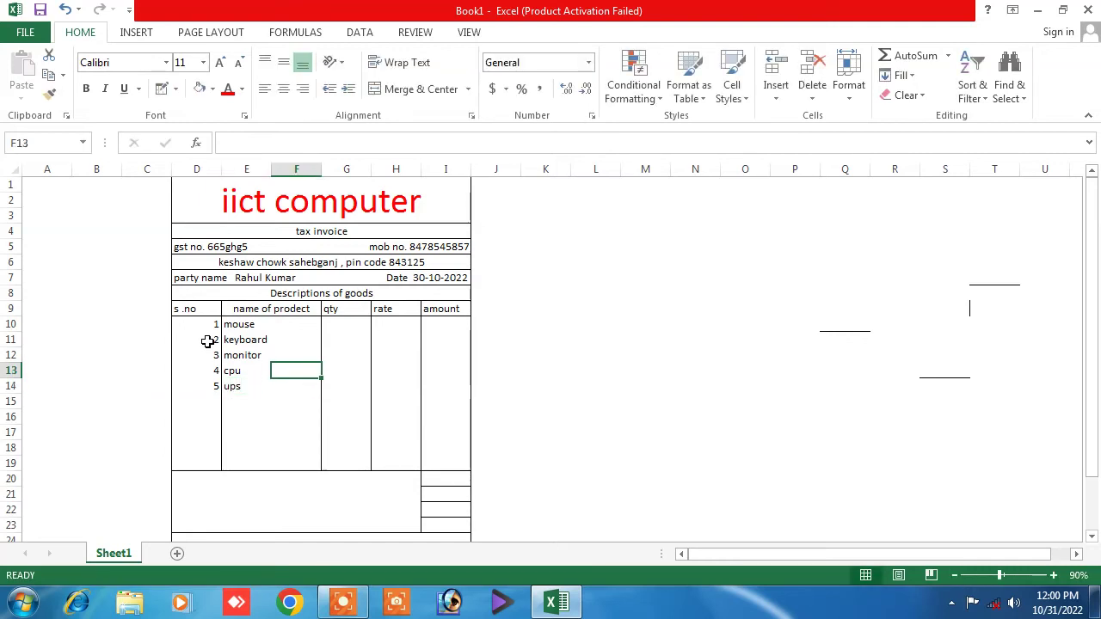
key(Up)
key(Right)
key(Up)
key(Up)
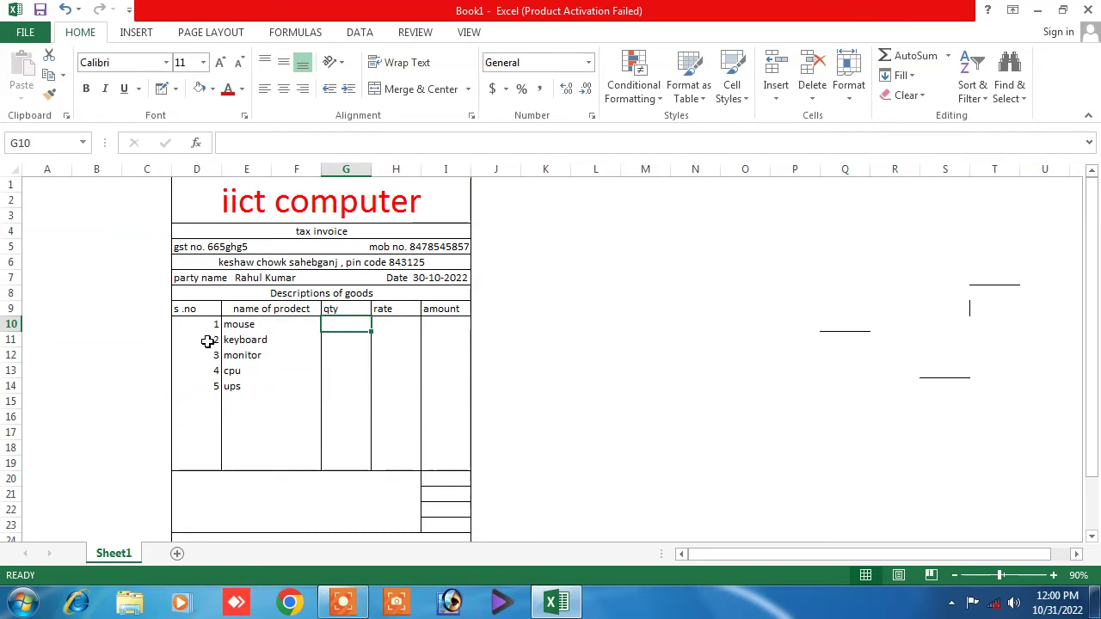
Enter quantities 5, 7, 4, 2 and 3 in G10:G14
text(5)
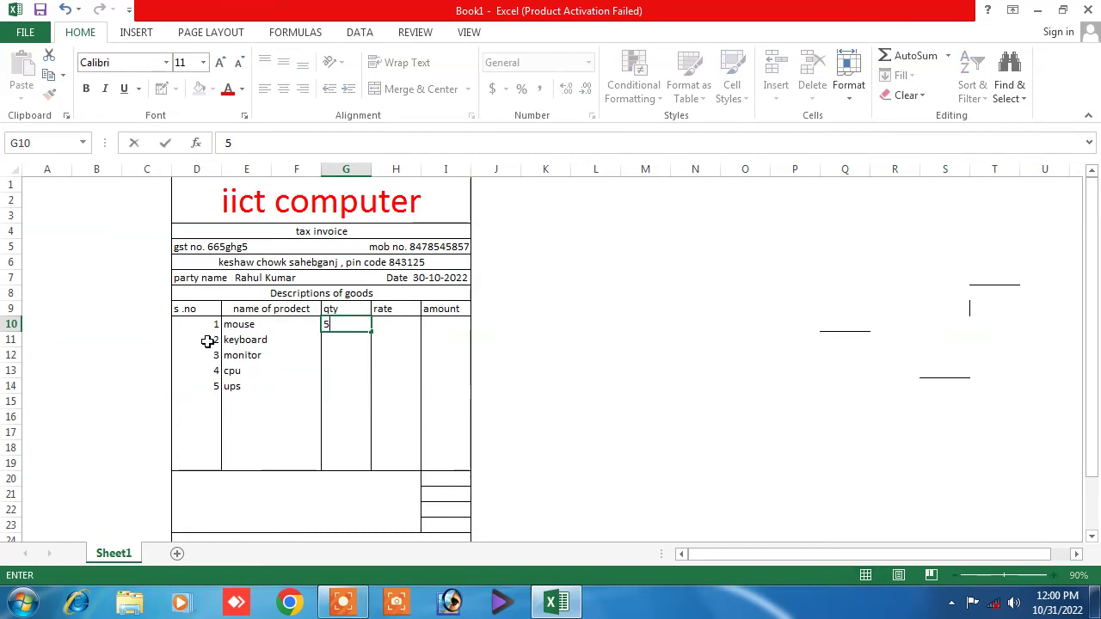
key(Return)
text(7)
key(Return)
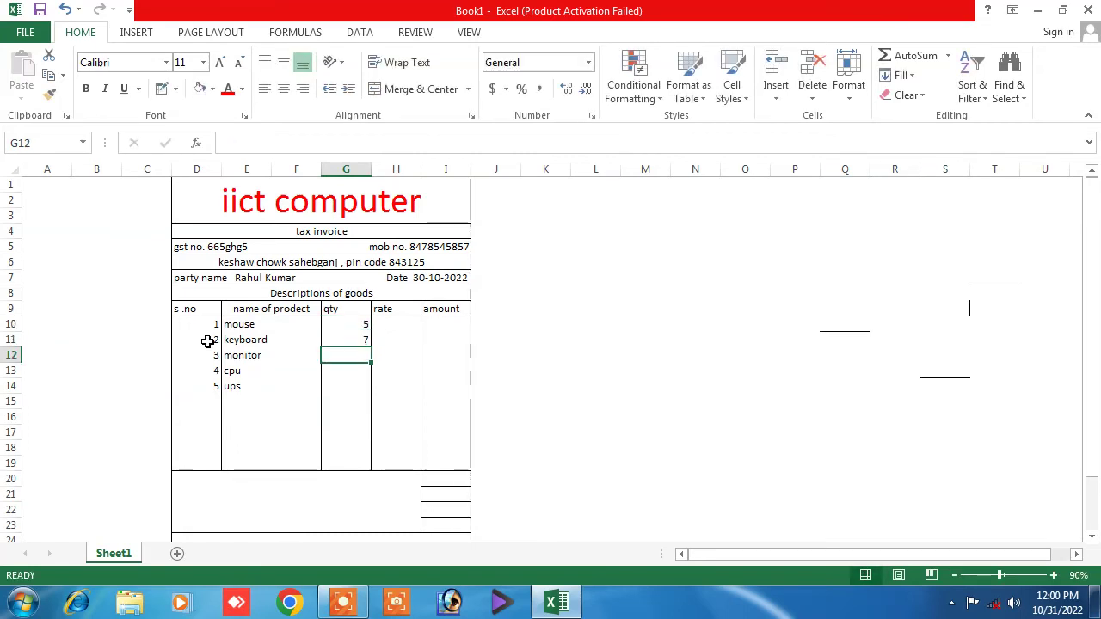
text(4)
key(Return)
text(2)
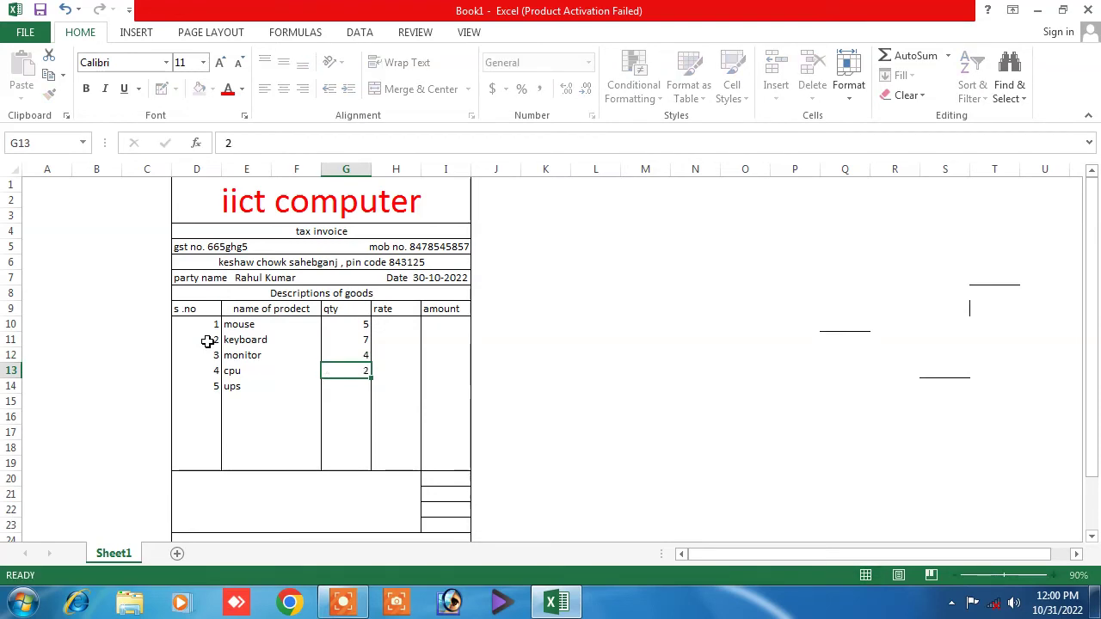
key(Return)
text(3)
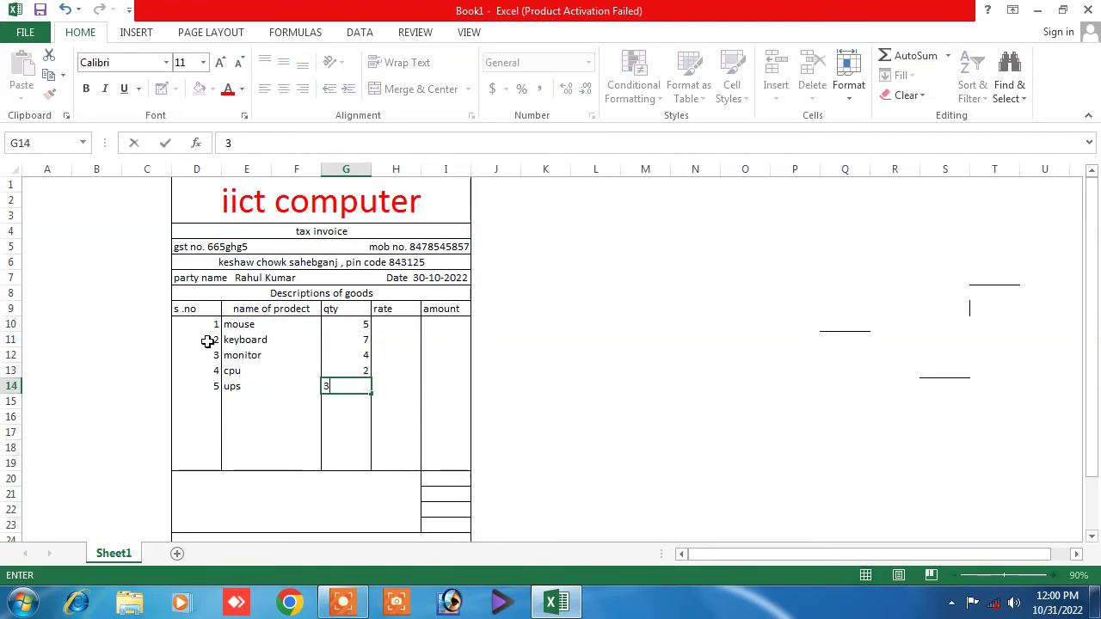
key(Tab)
Enter rates 200, 250, 2500, 3000 and 1200 in H10:H14
key(Up)
key(Up)
key(Up)
key(Up)
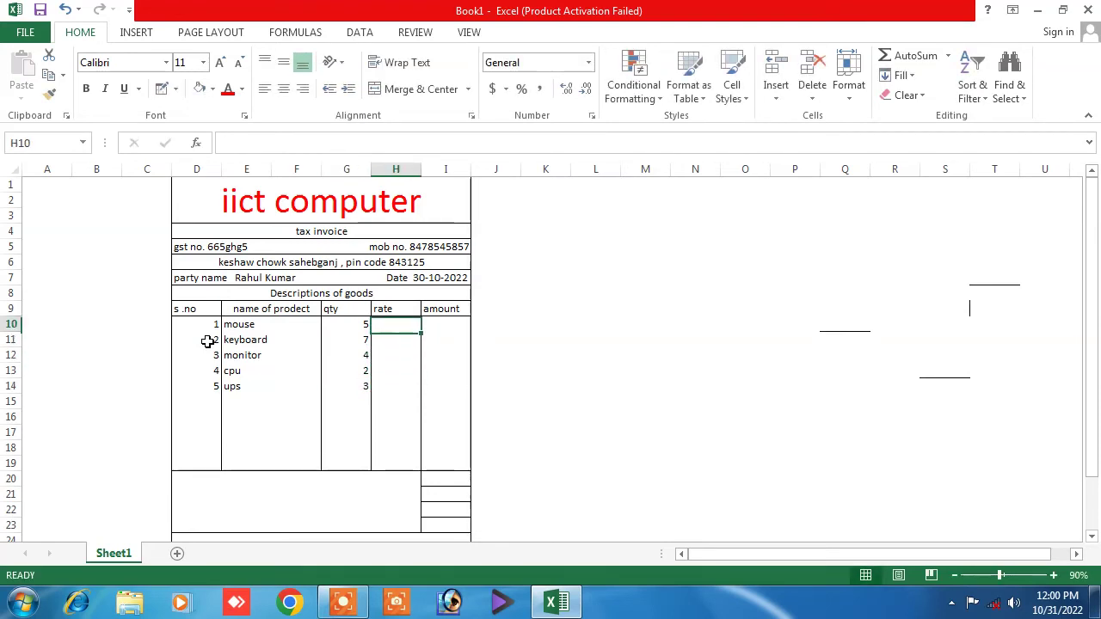
key(Up)
key(Down)
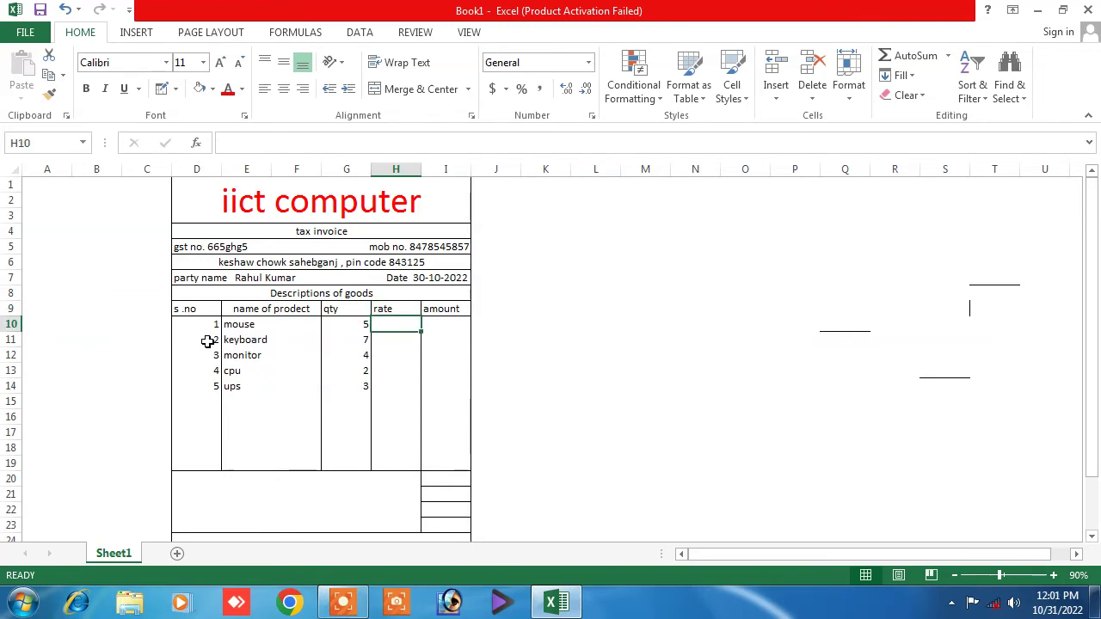
text(200)
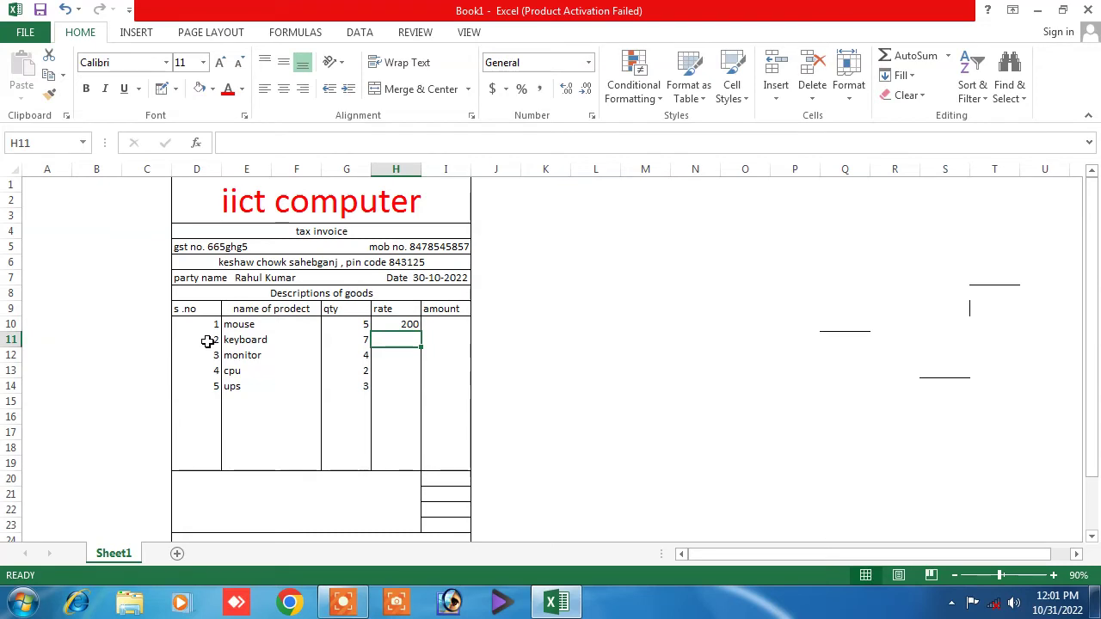
text(250)
key(Return)
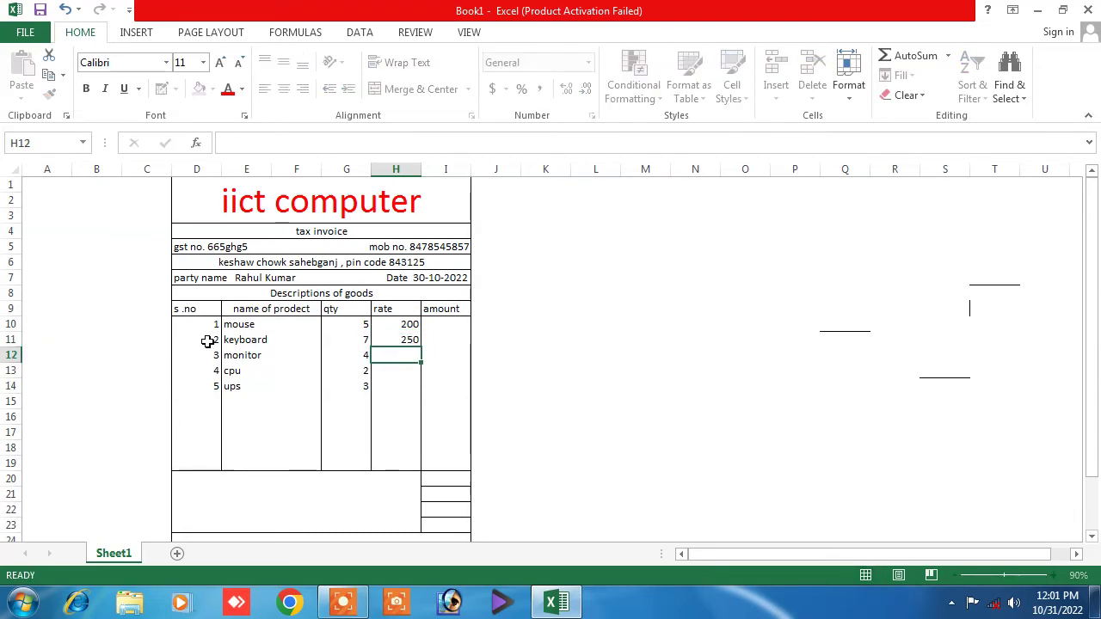
text(2)
text(500)
key(Return)
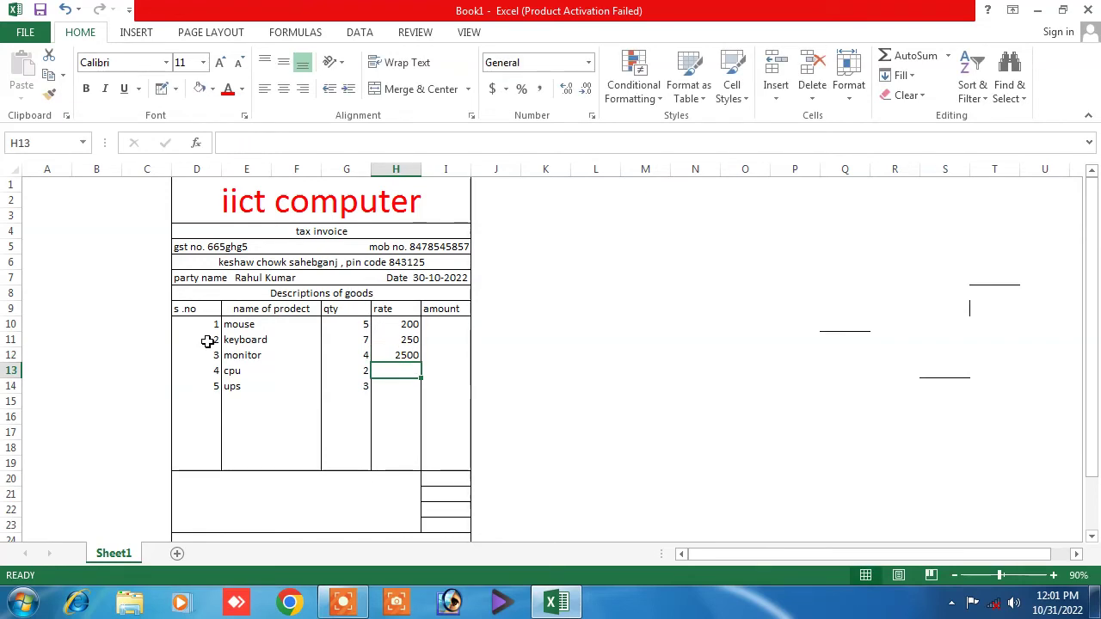
text(3000)
key(Return)
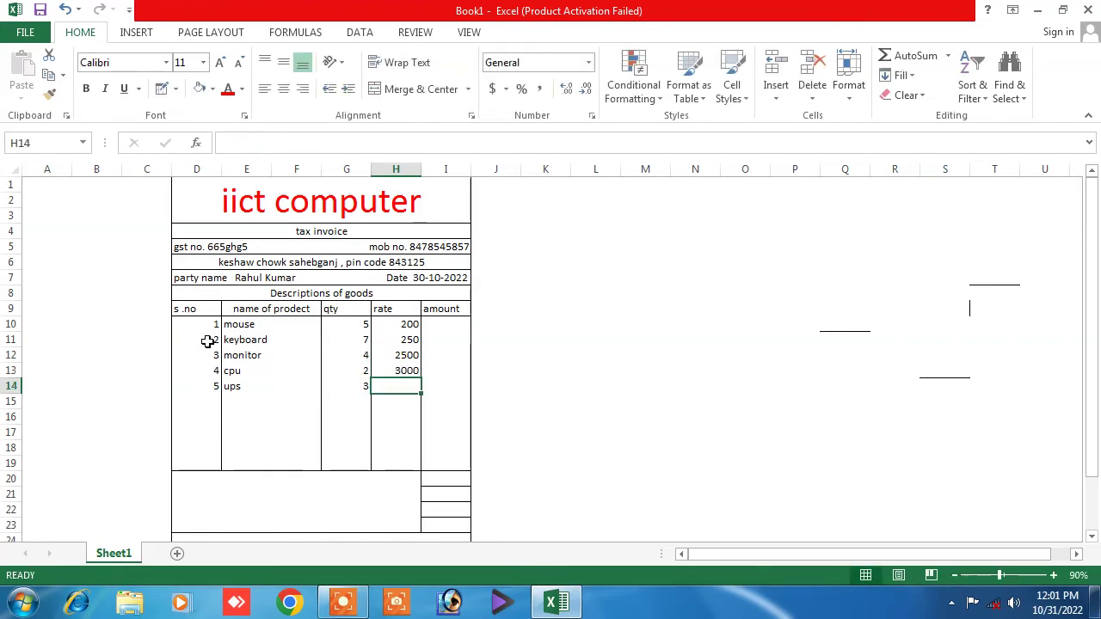
text(12000)
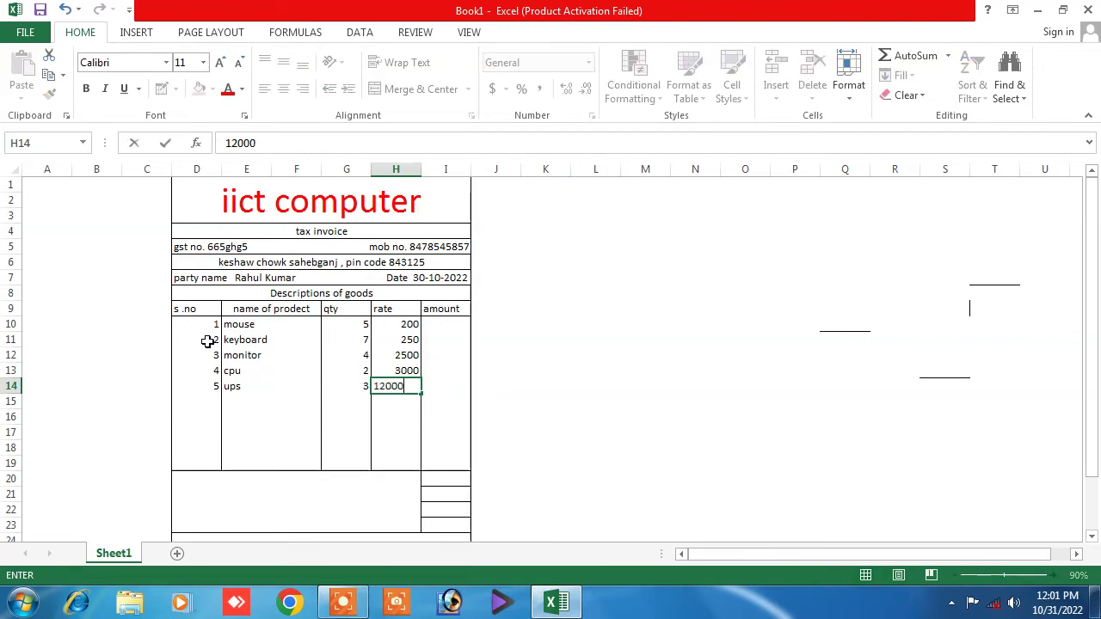
key(Tab)
key(Up)
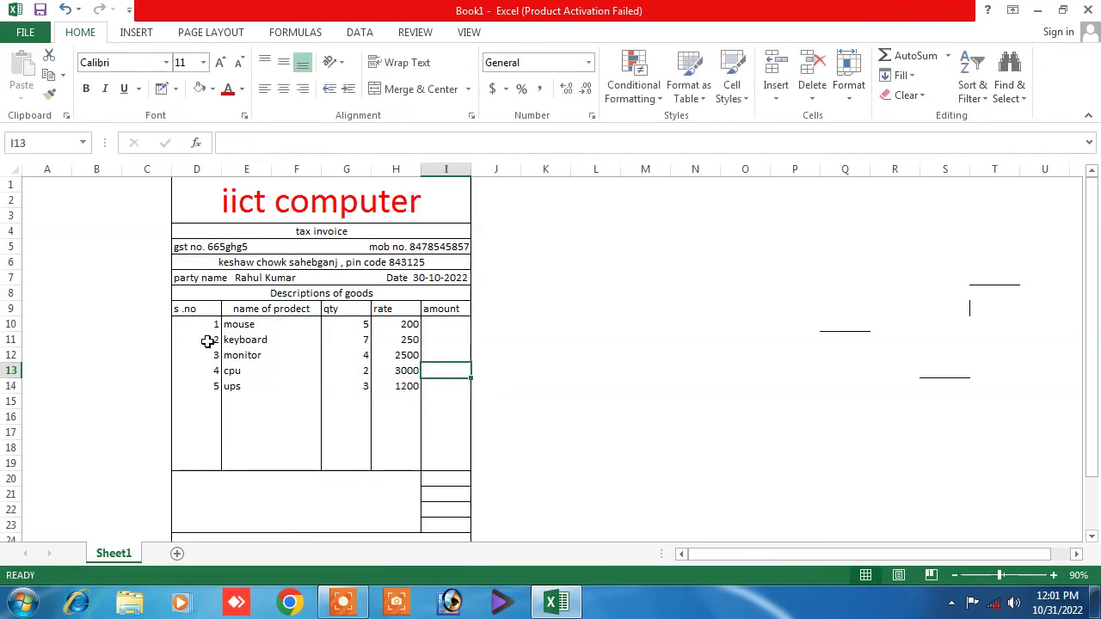
key(Up)
key(Up)
key(Up)
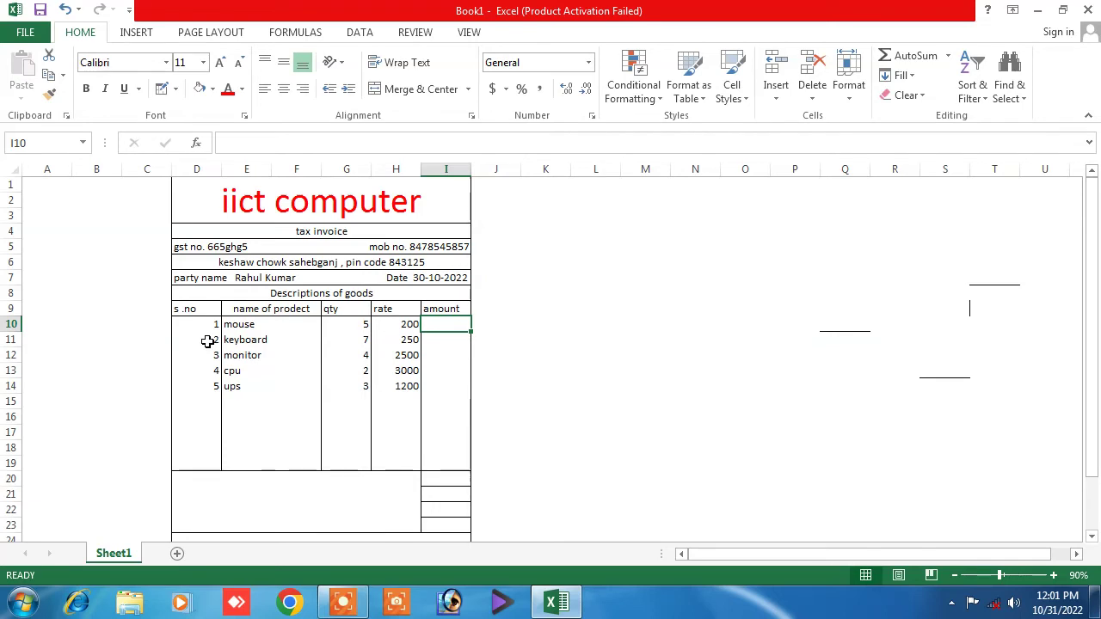
scroll(284, 389, down, 2)
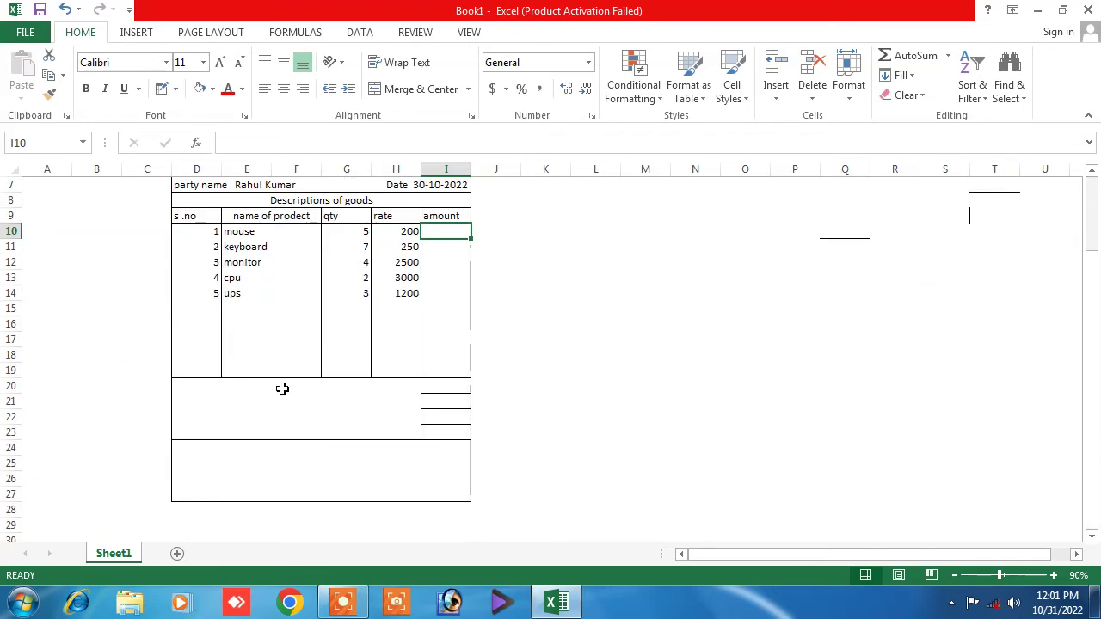
scroll(282, 388, up, 2)
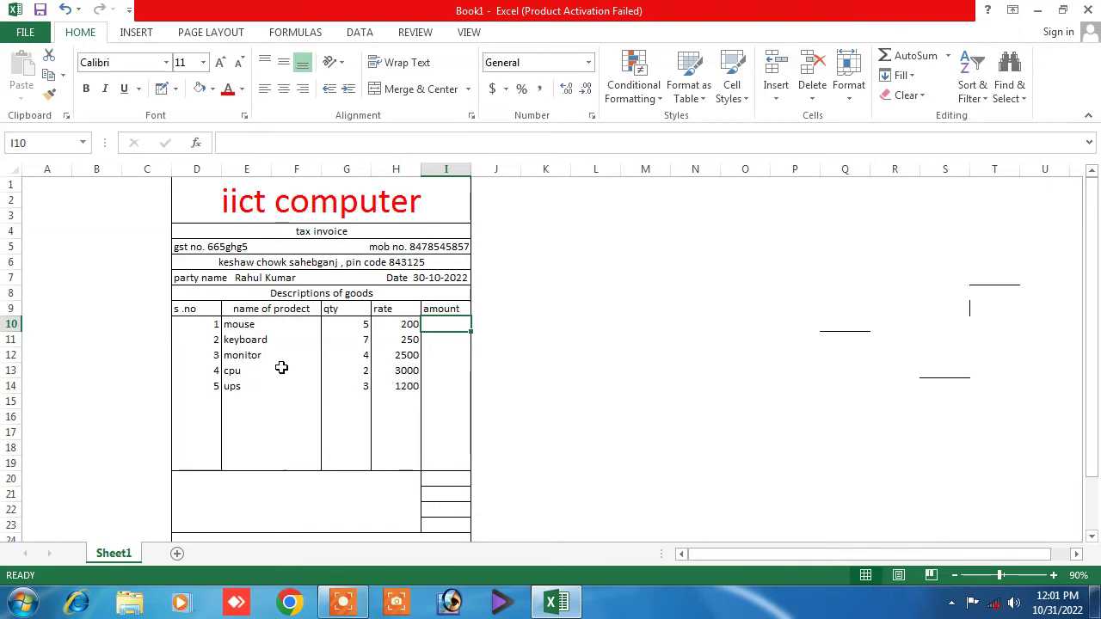
Draw a border along the top edge of row 27 from column D to I
scroll(284, 373, down, 2)
scroll(284, 372, down, 1)
scroll(285, 374, up, 2)
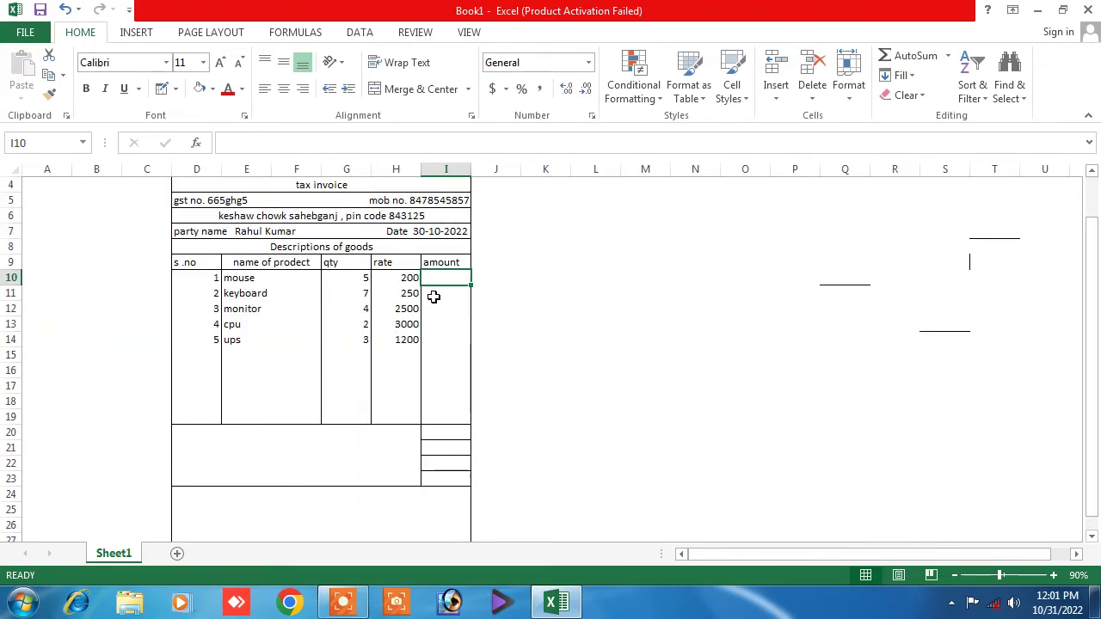
scroll(401, 355, down, 2)
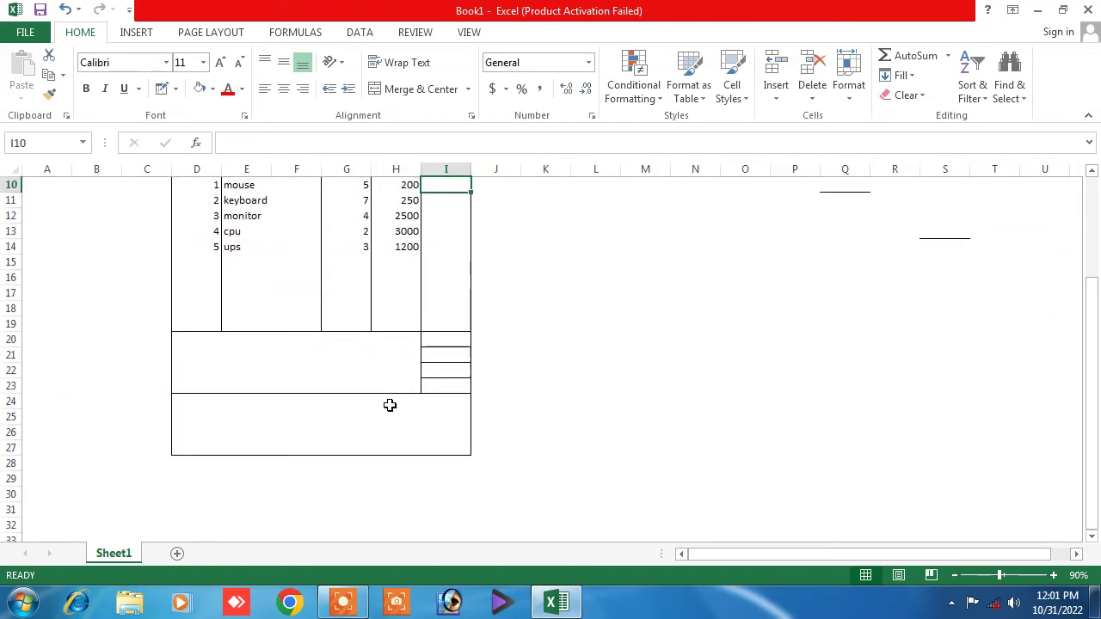
click(281, 452)
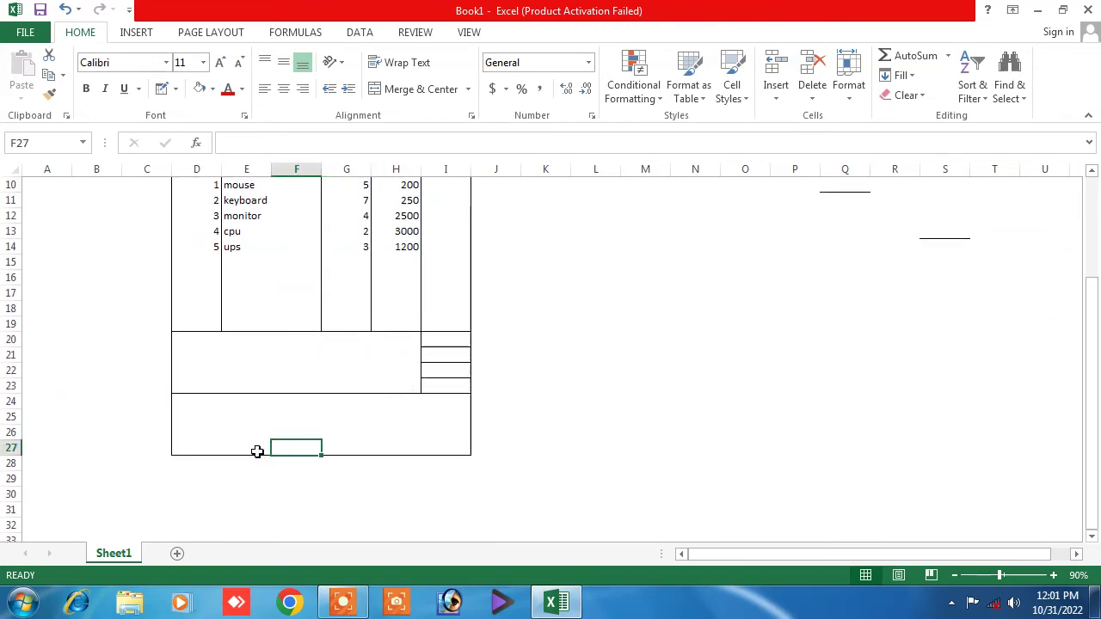
click(161, 88)
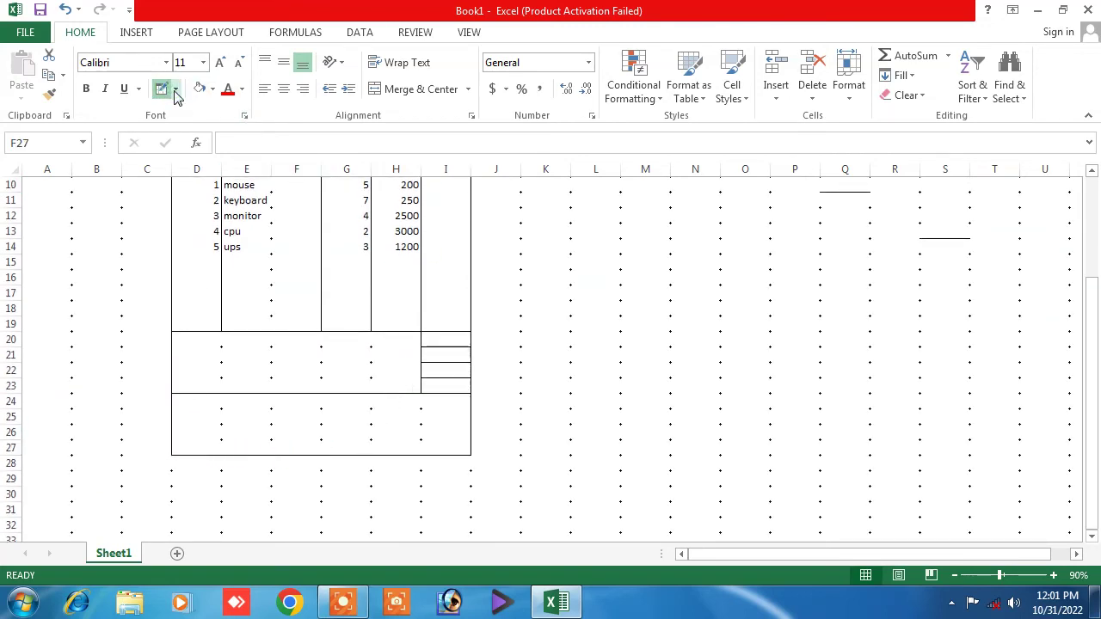
drag(172, 439, 447, 439)
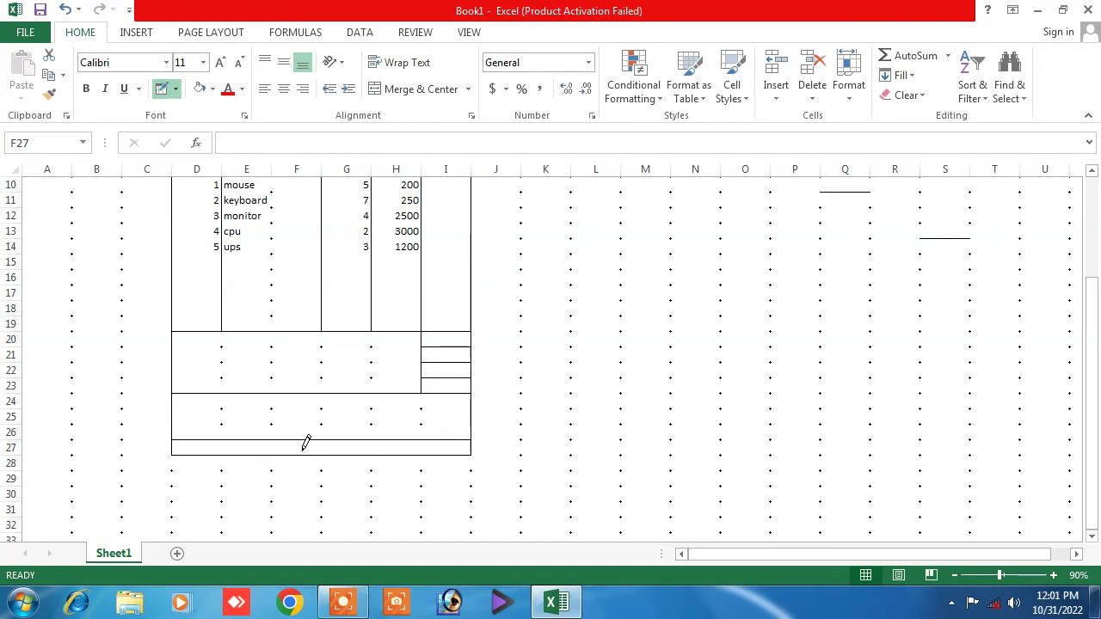
key(Escape)
click(791, 342)
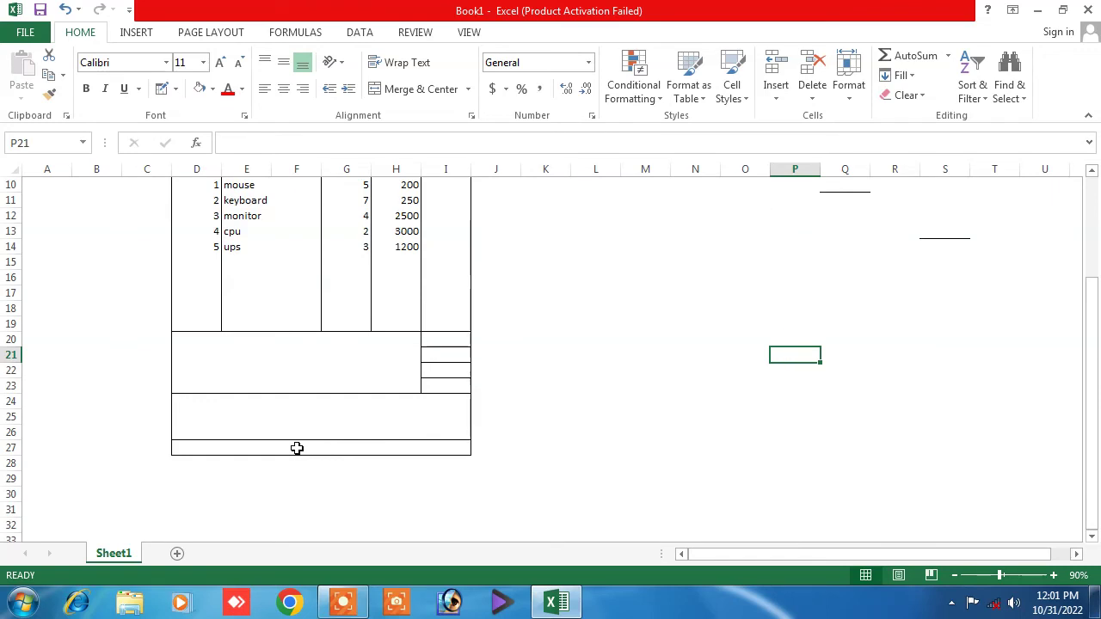
Enter 'This bill is computer generated' in F27 and merge-centre it across D27:I27
click(297, 448)
text(t)
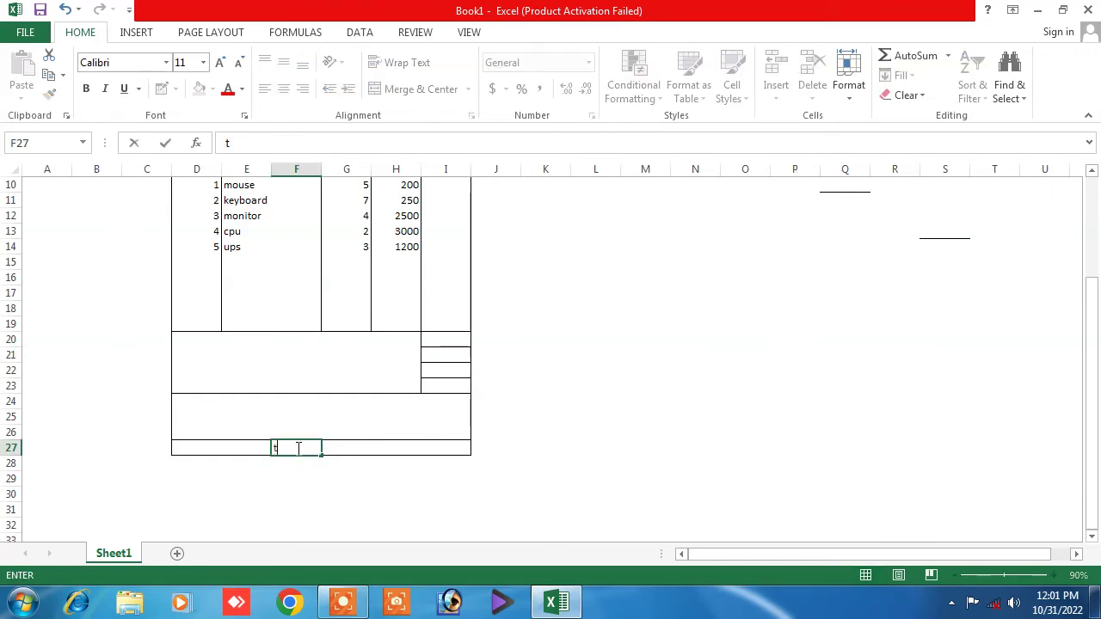
text(his)
text(T)
text( bill is c)
text(o)
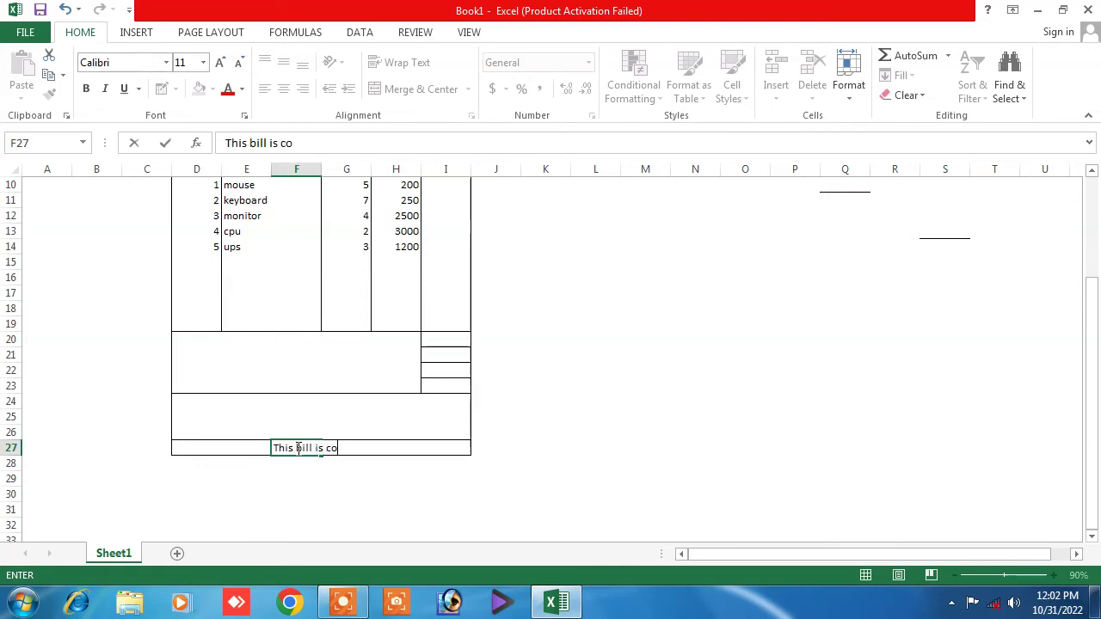
text(mputer)
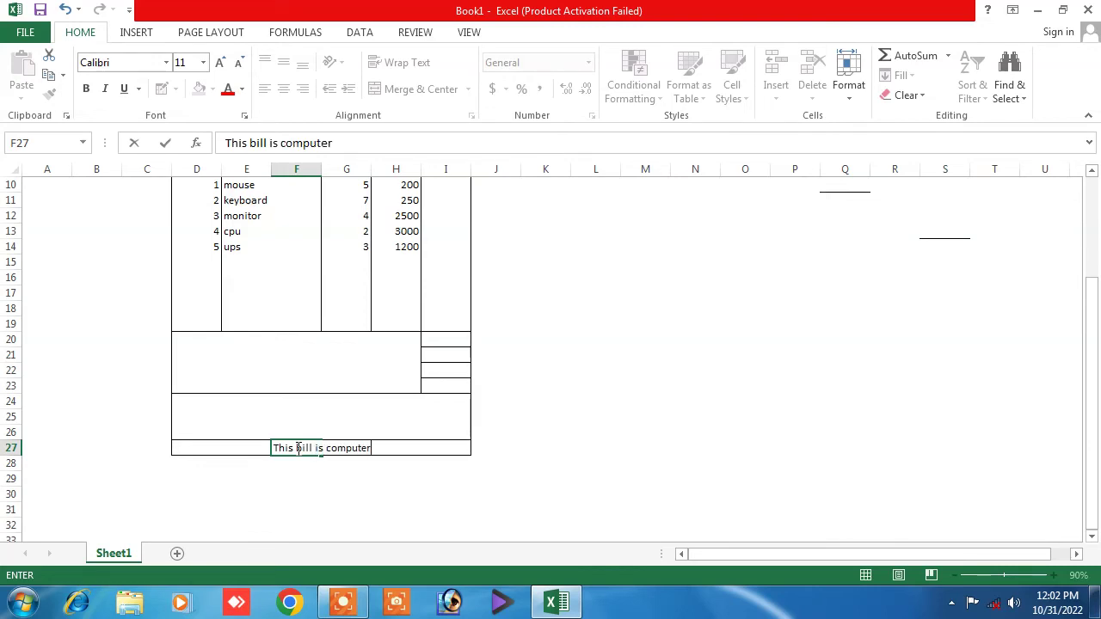
text( generat)
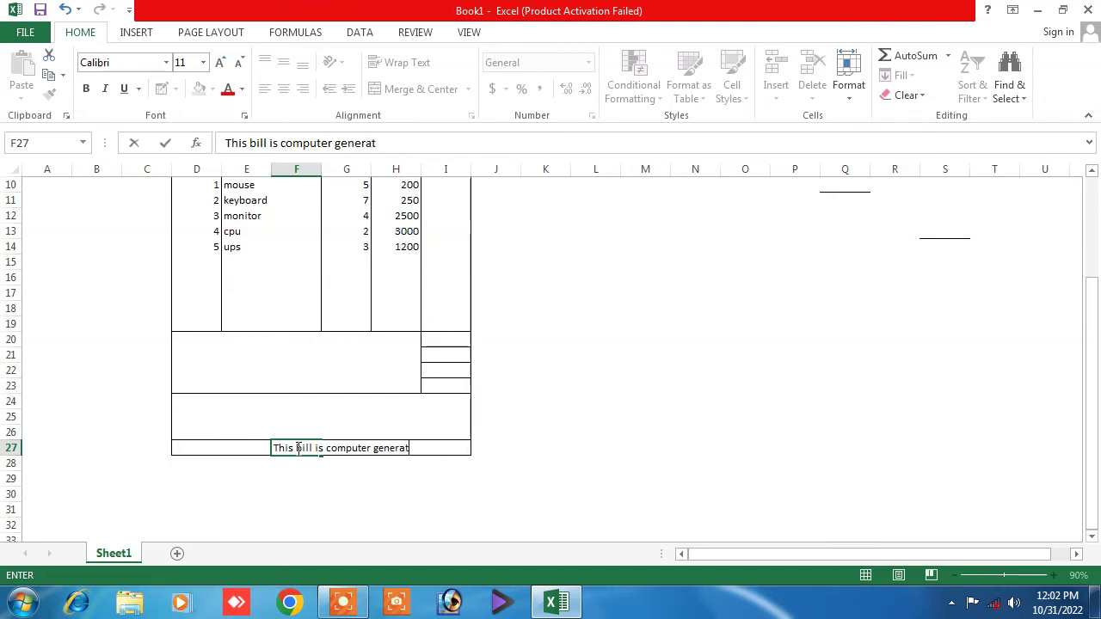
text(ed)
click(342, 526)
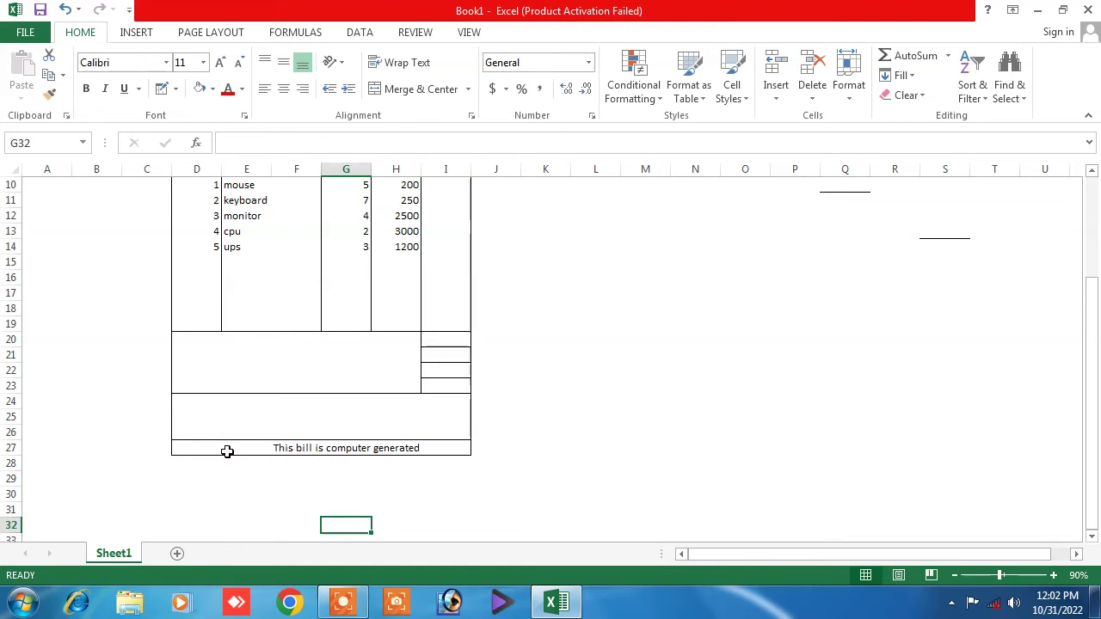
drag(197, 448, 448, 448)
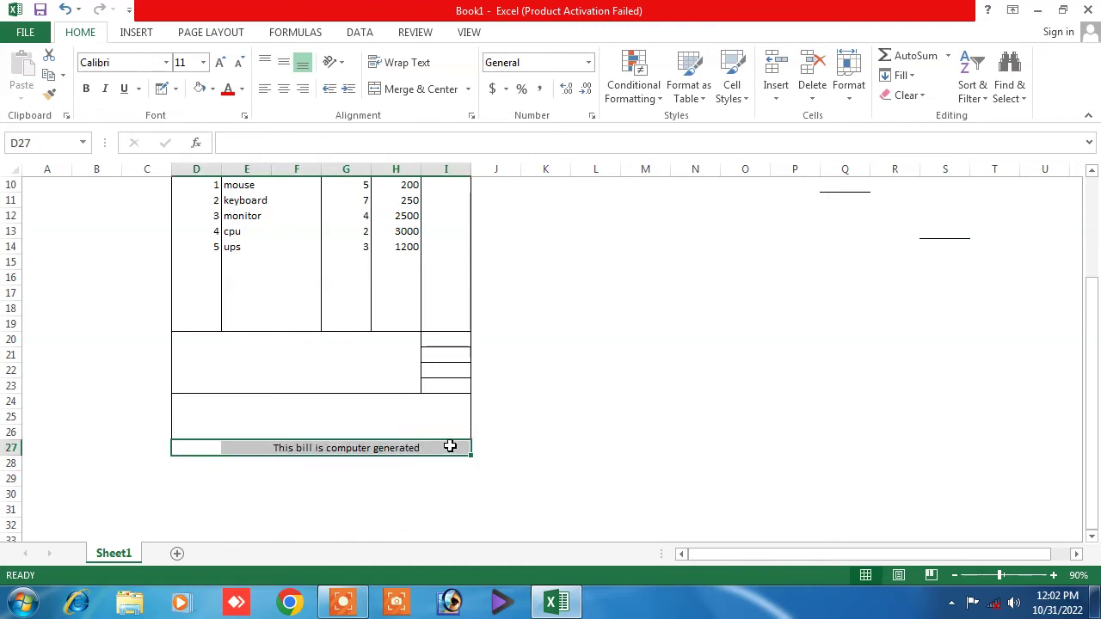
click(420, 89)
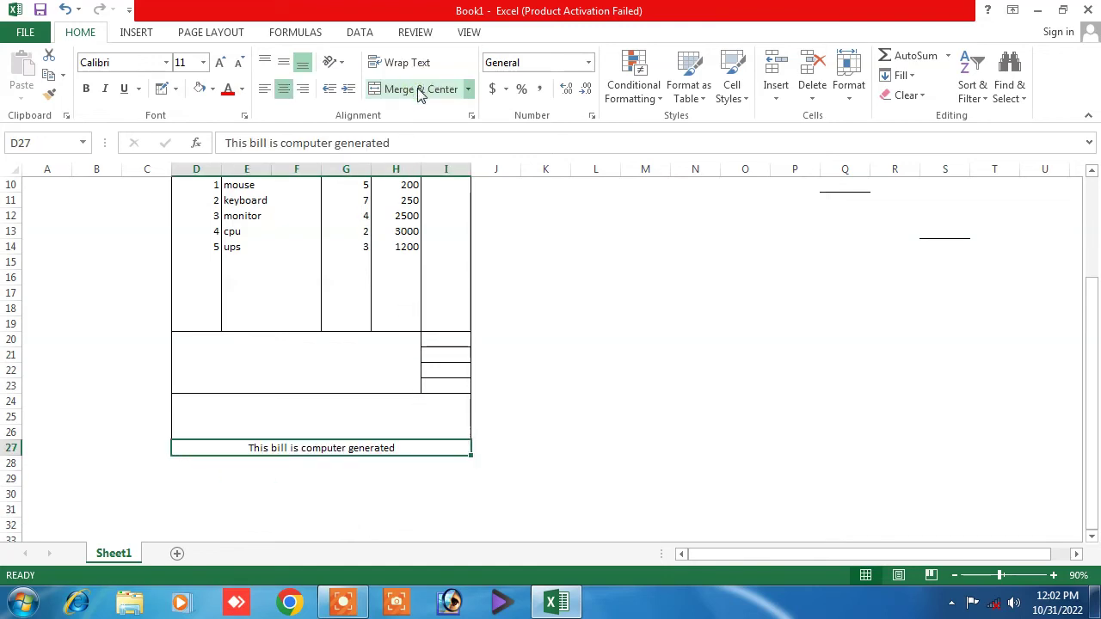
click(374, 417)
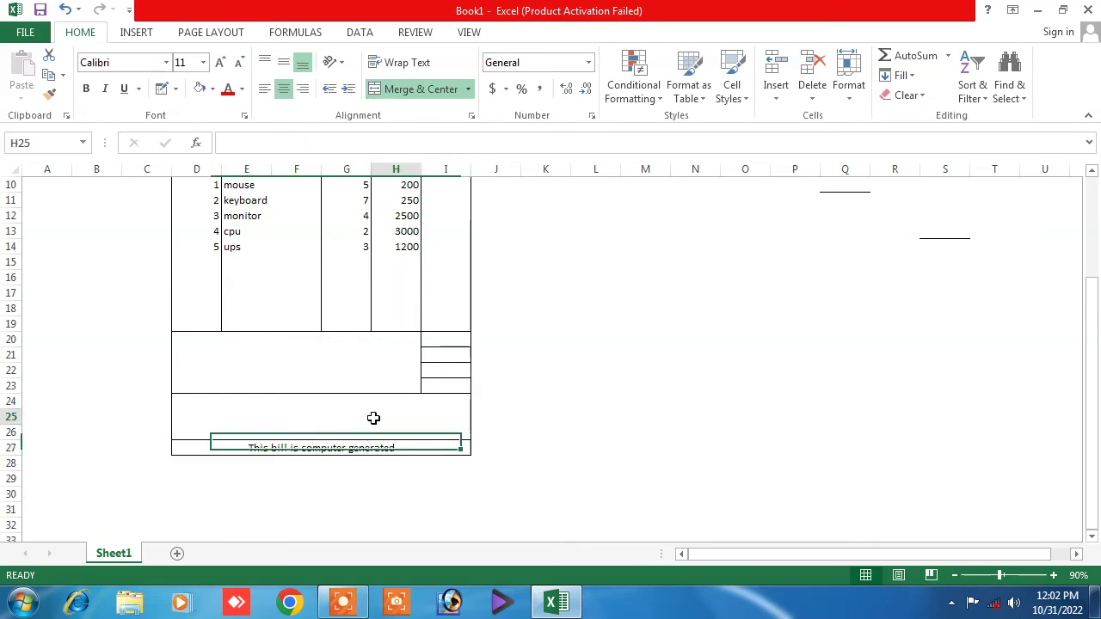
click(432, 415)
click(398, 413)
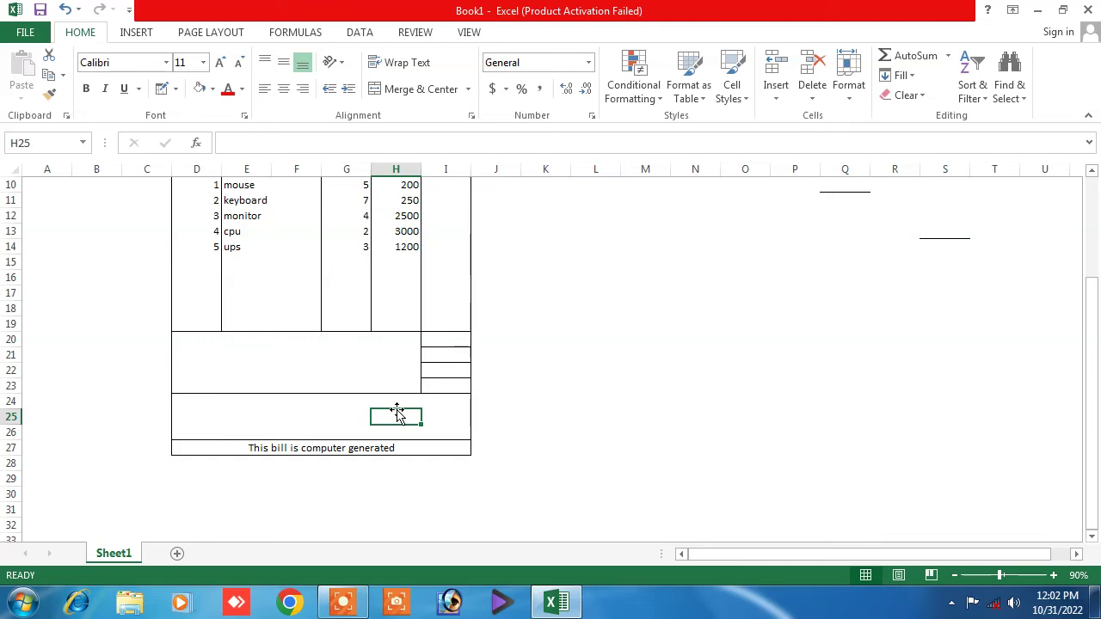
Type 'Authorised signature' in G25 and merge-centre it across G25:H25
key(Left)
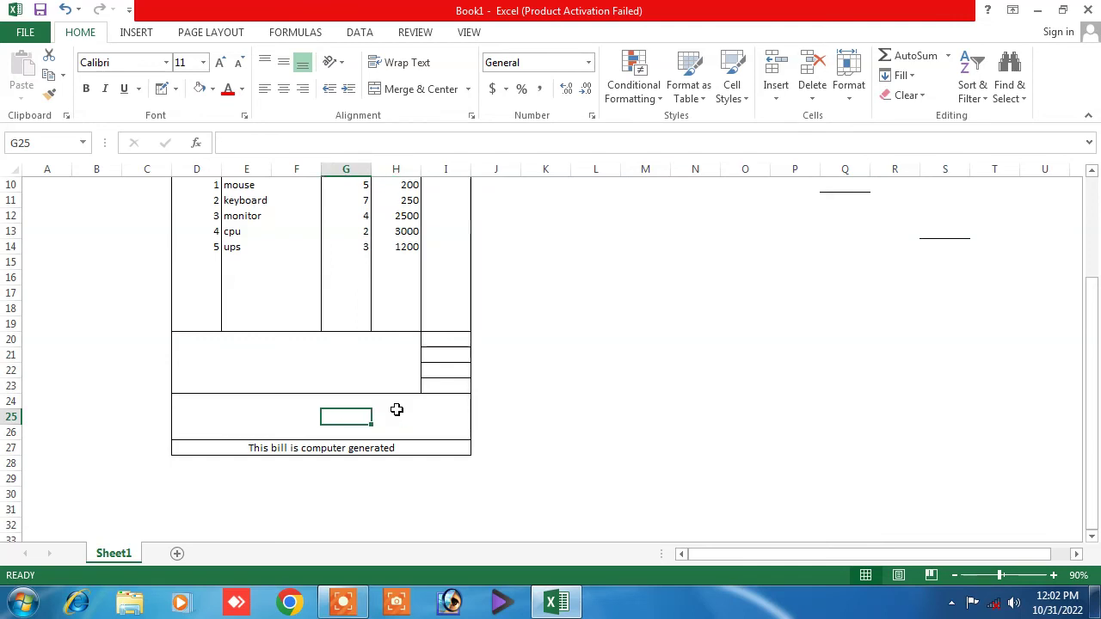
text(a)
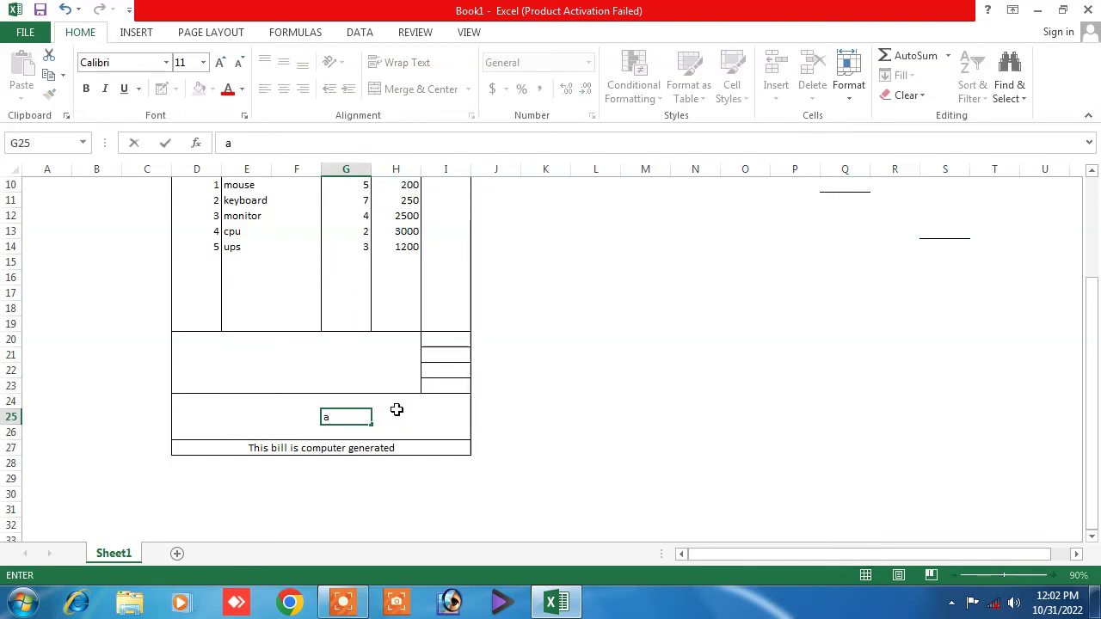
key(BackSpace)
text(Auth)
text(o)
text(ri)
text(sed s)
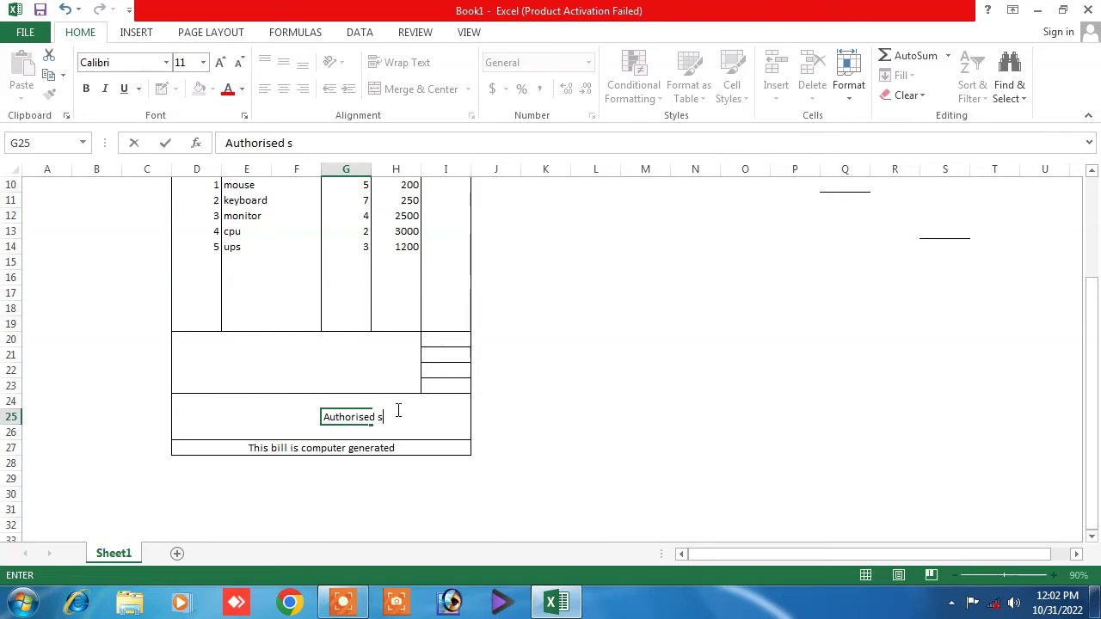
text(ig)
text(na)
text(ture)
click(399, 430)
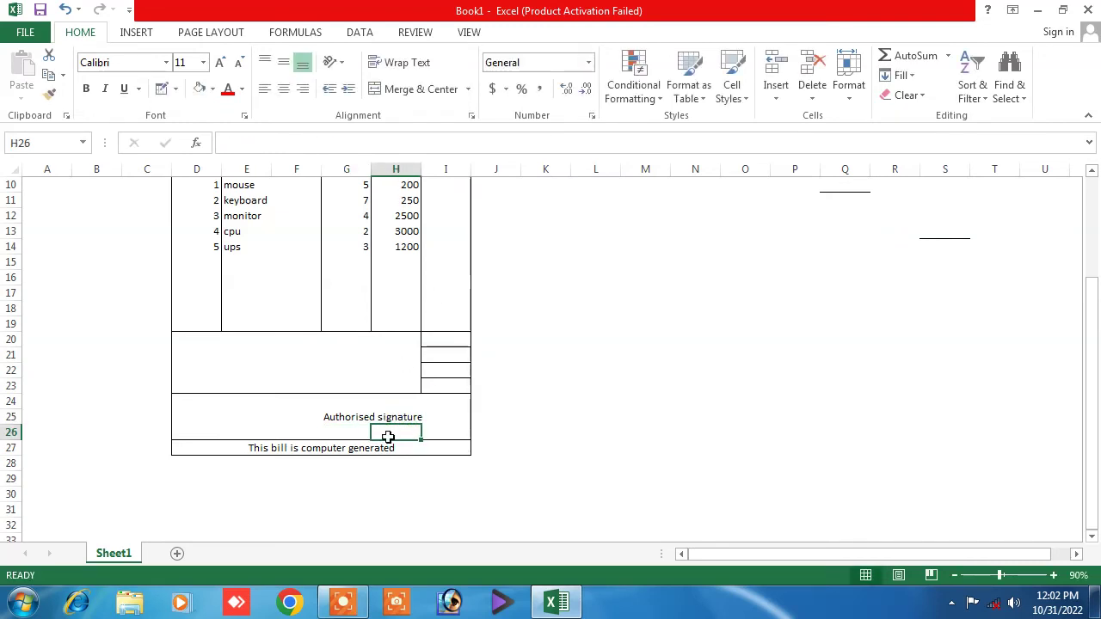
click(339, 417)
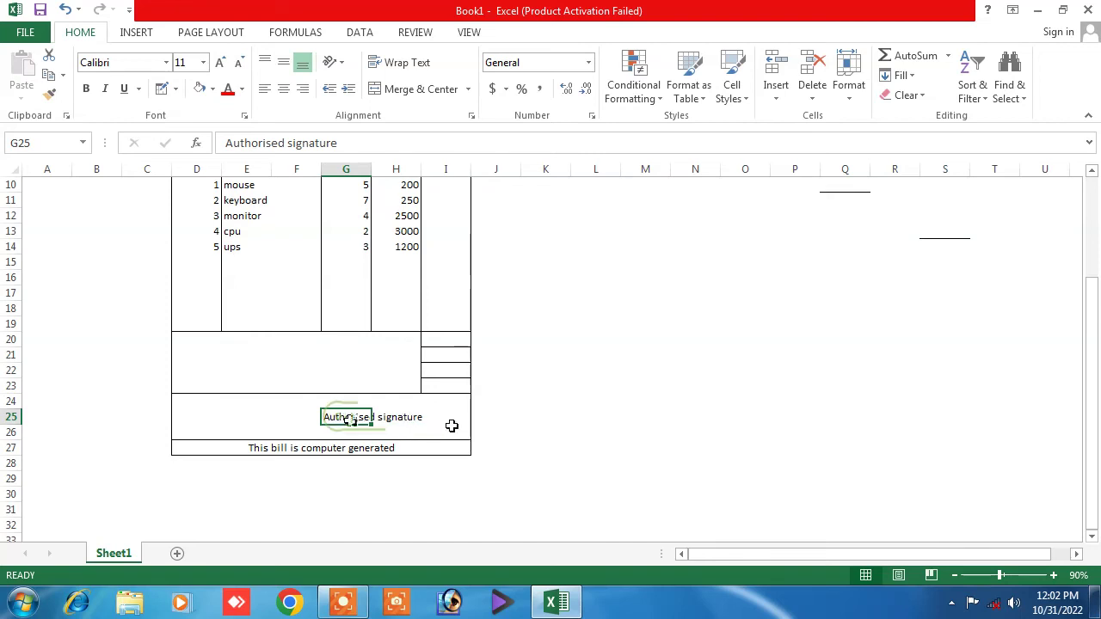
click(387, 418)
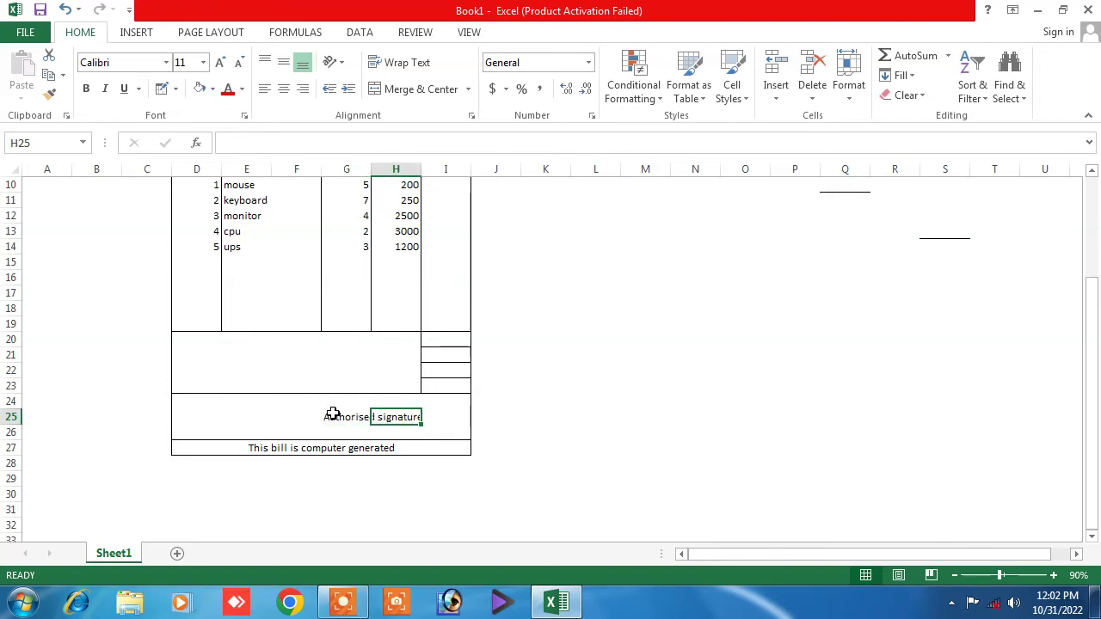
drag(348, 415, 423, 416)
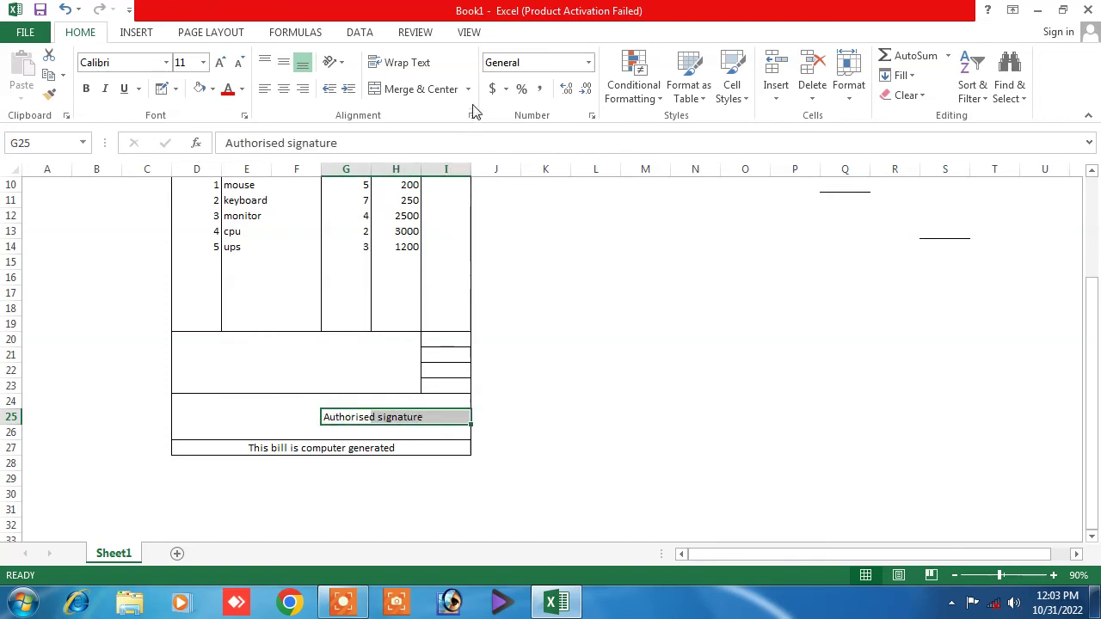
click(420, 90)
click(610, 402)
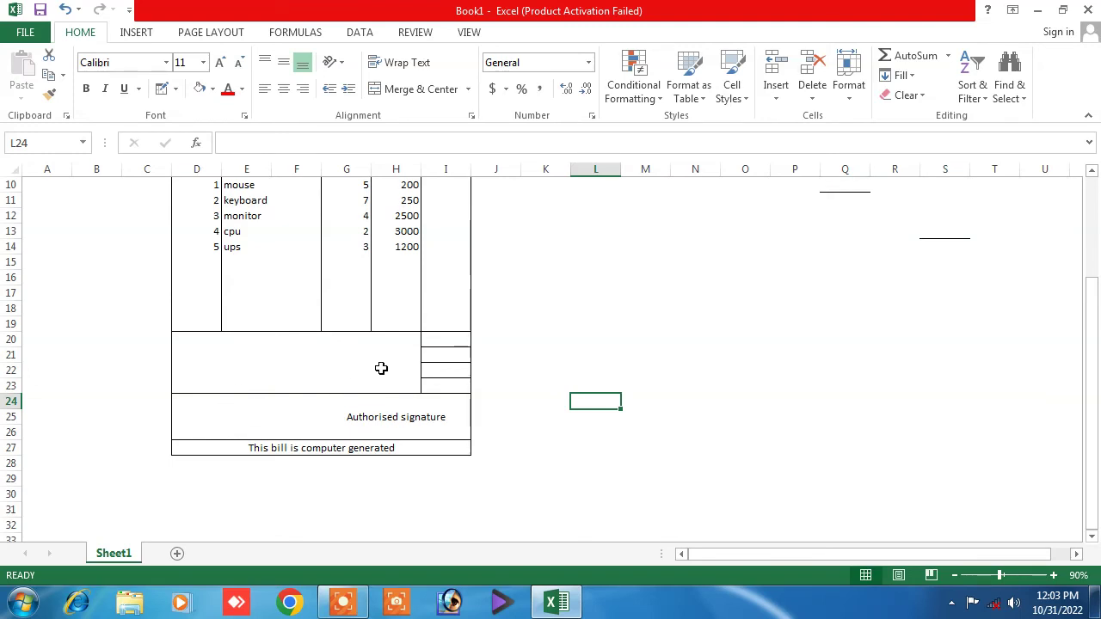
scroll(381, 369, up, 3)
scroll(404, 370, down, 3)
Label H20 'net amount' and widen column H so the labels fit
click(382, 342)
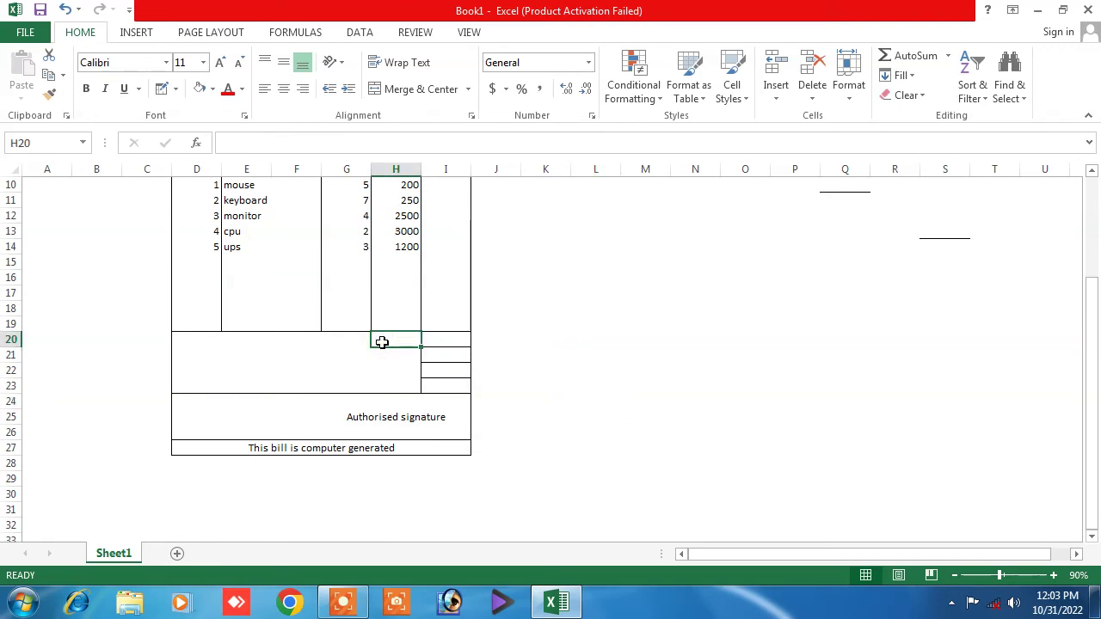
text(n)
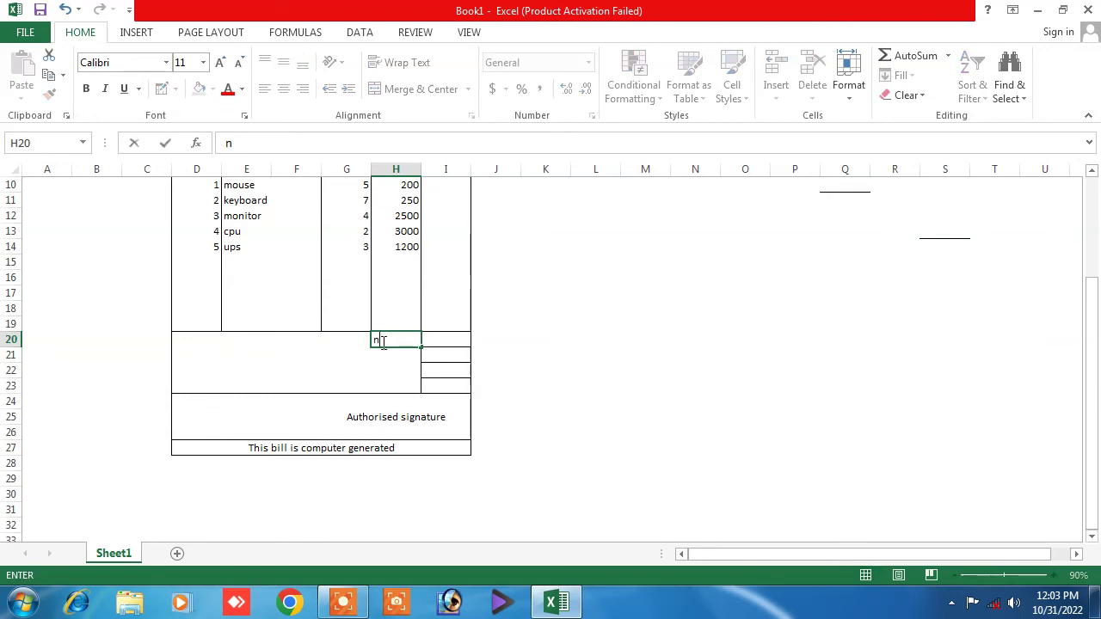
text(et amount)
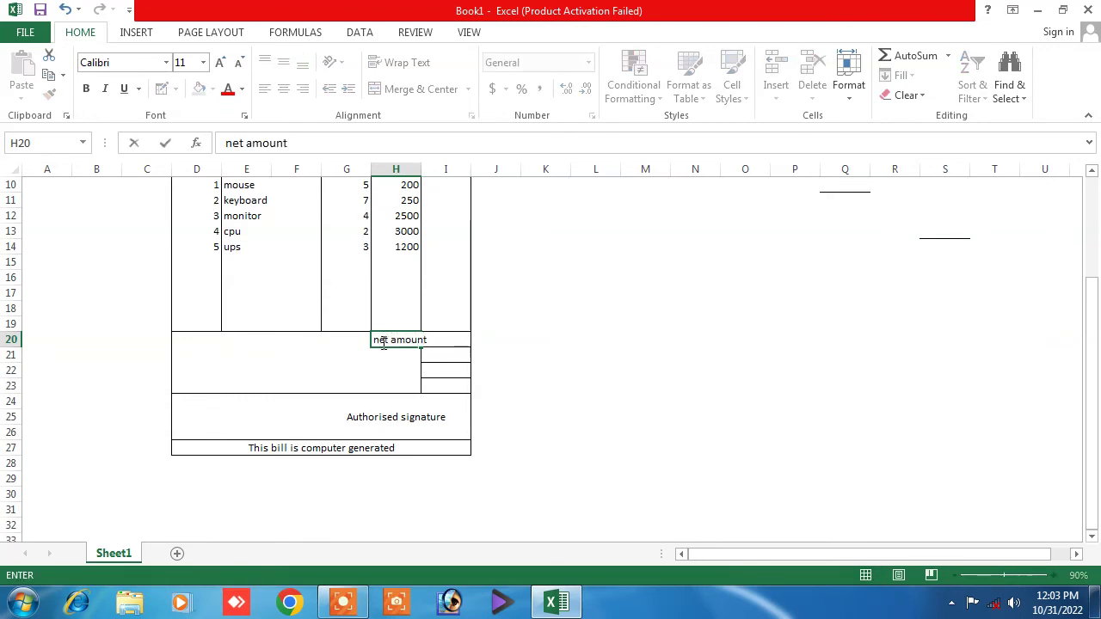
key(Return)
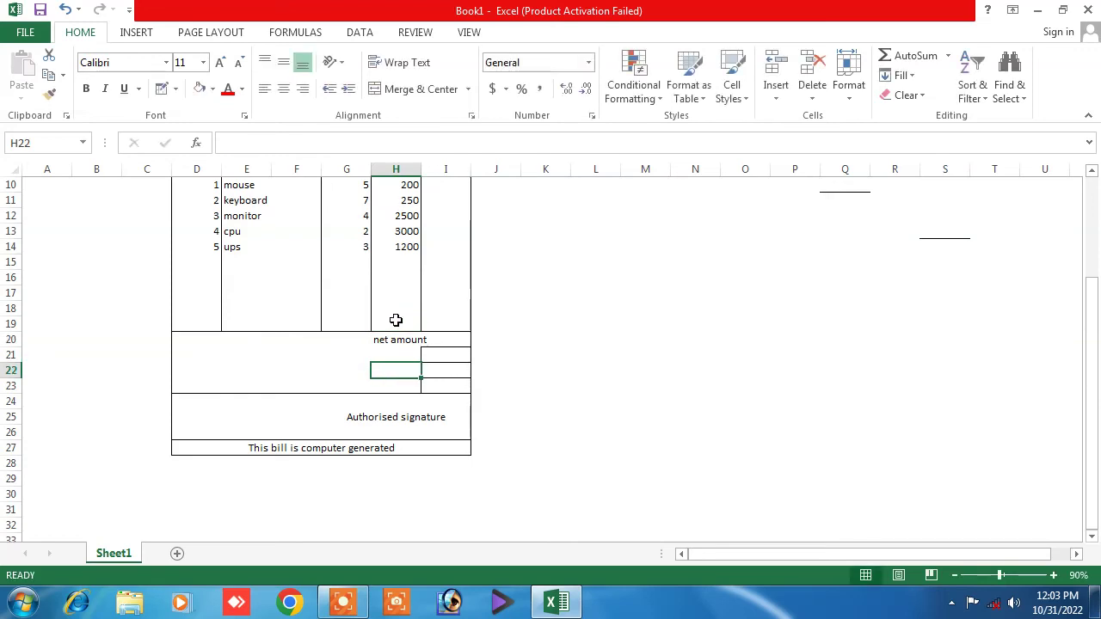
click(398, 340)
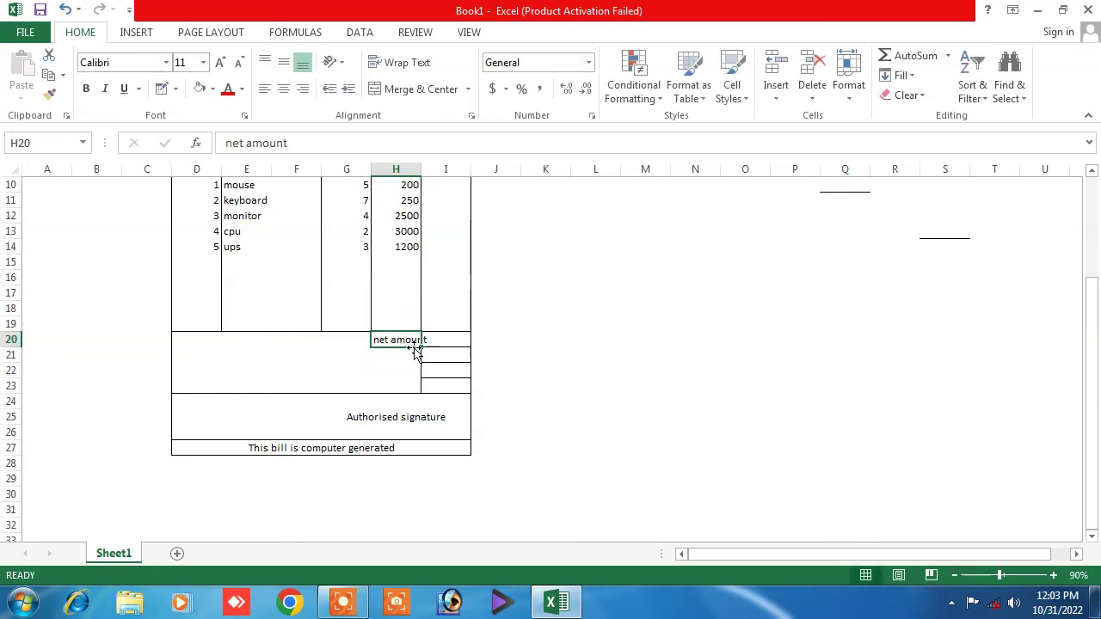
scroll(417, 284, up, 1)
scroll(417, 284, up, 3)
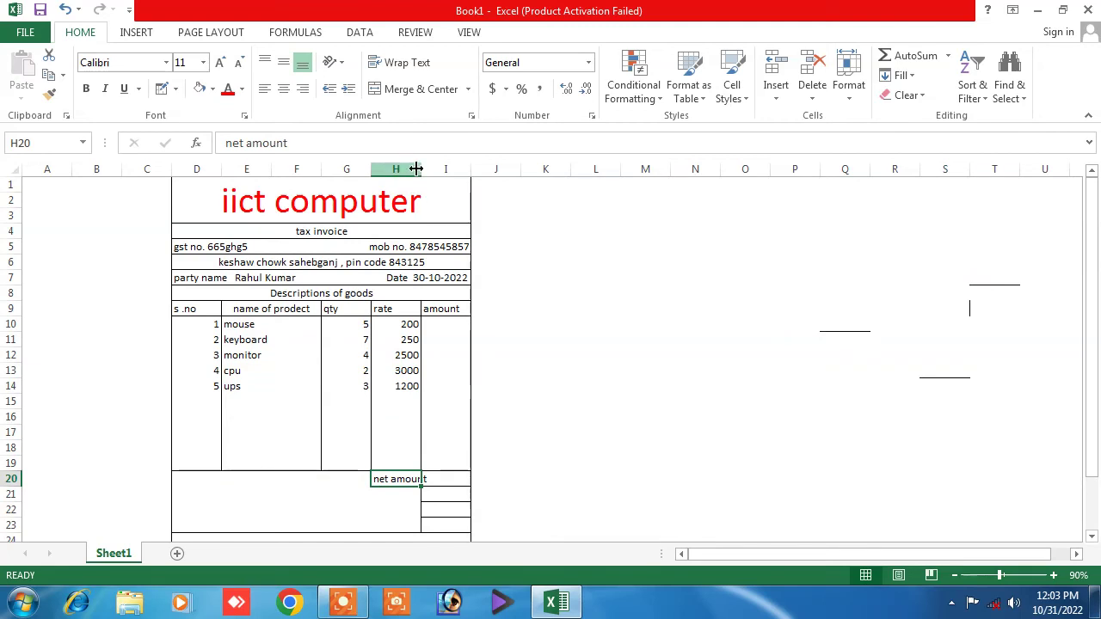
drag(422, 169, 431, 169)
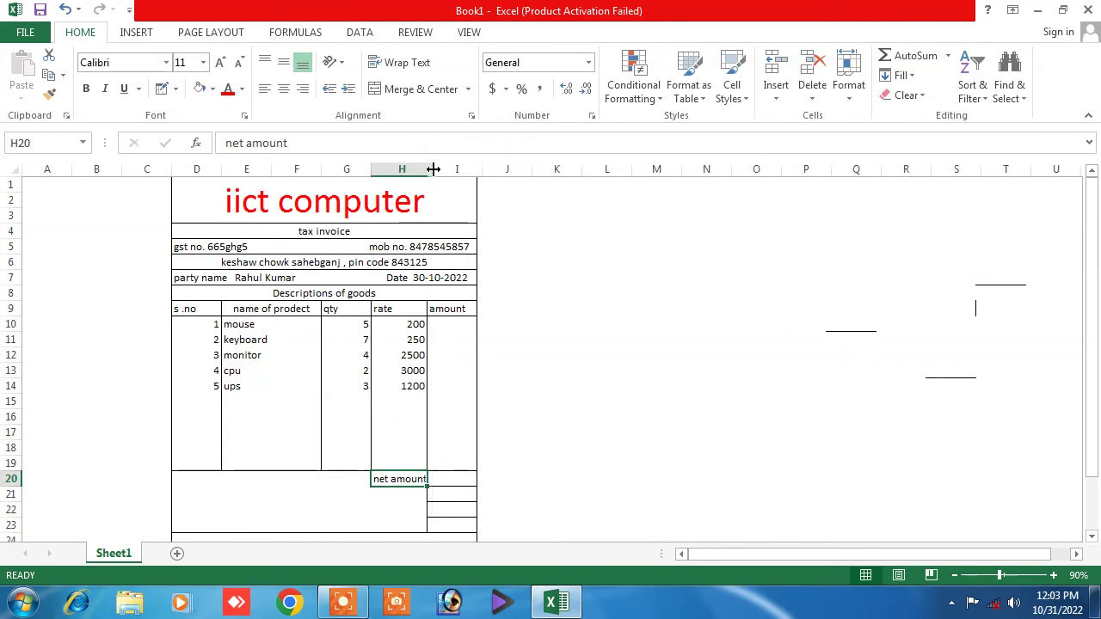
click(398, 388)
scroll(396, 401, down, 2)
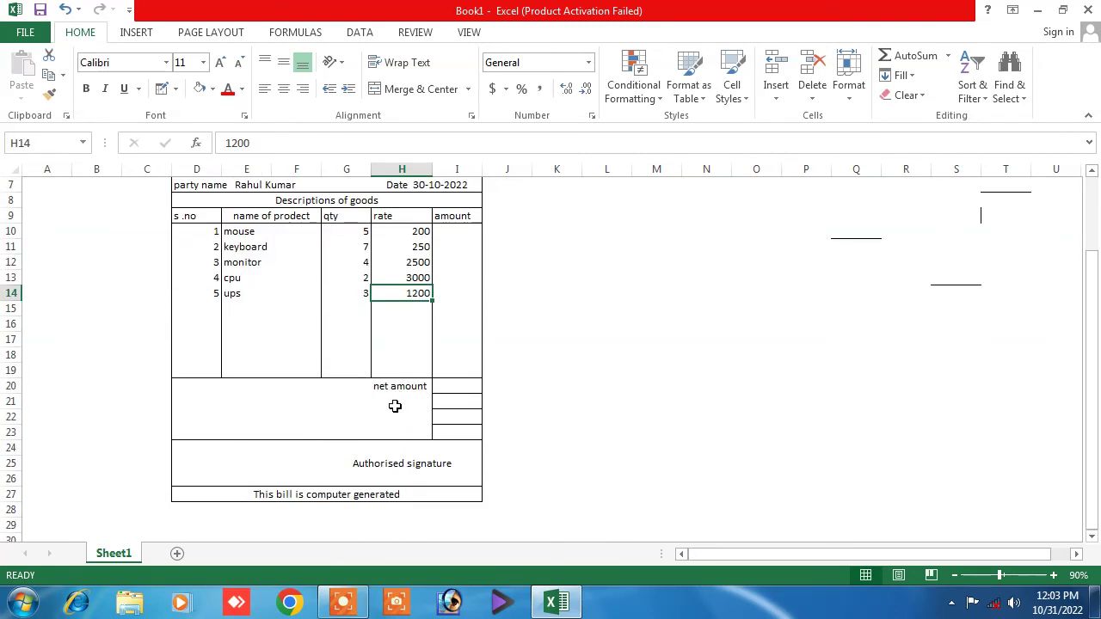
Enter the labels cgst @6%, sgst@6% and total in H21:H23
click(388, 405)
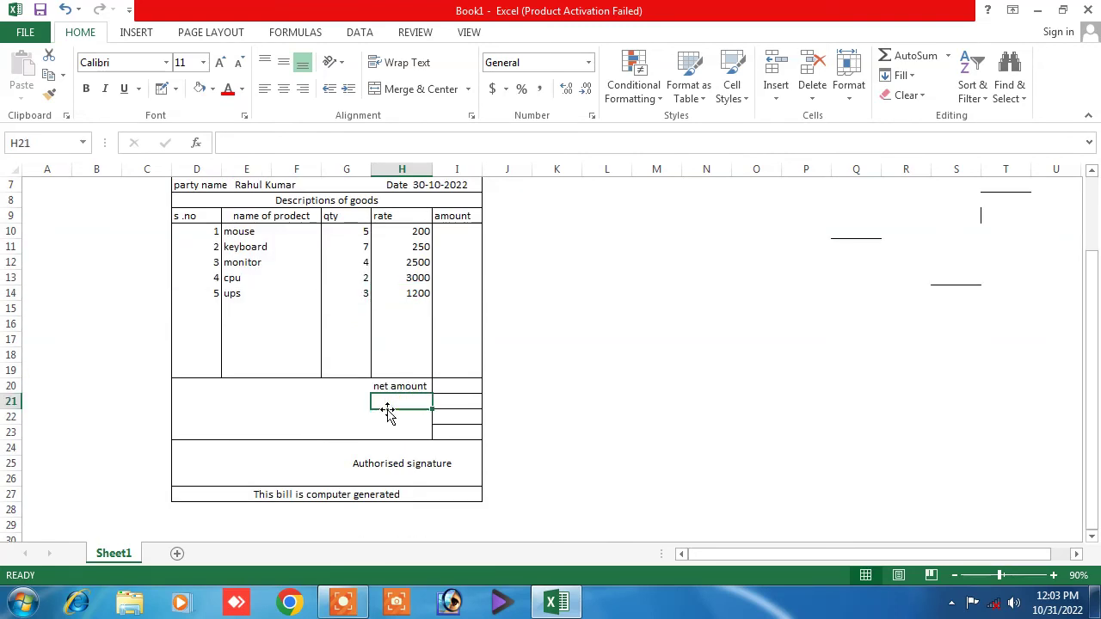
text(cgst)
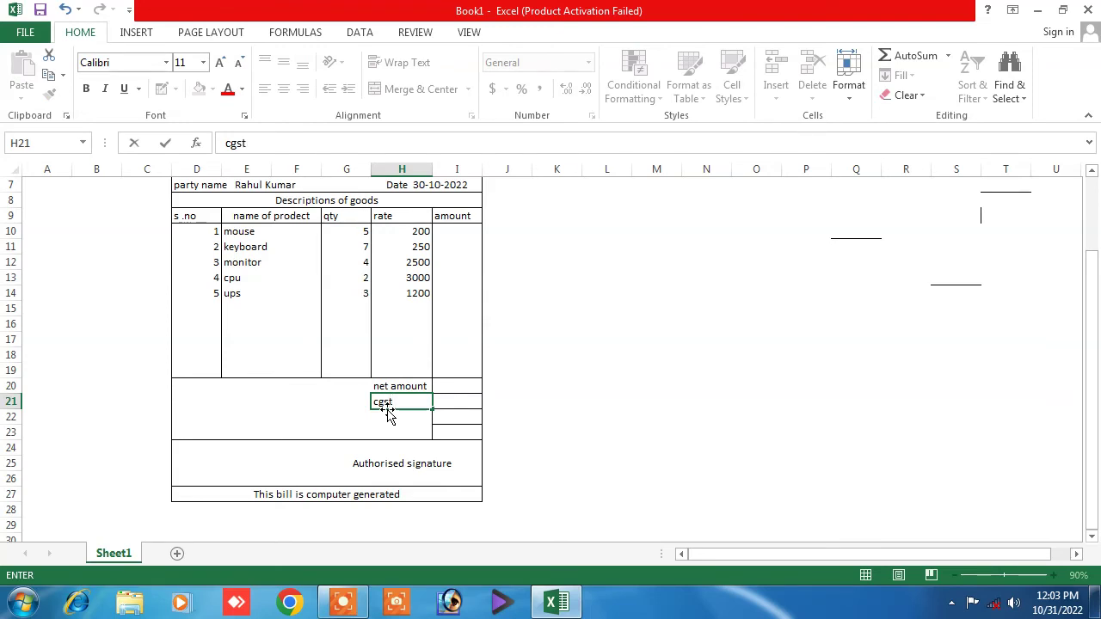
text( @6)
text(%)
key(Return)
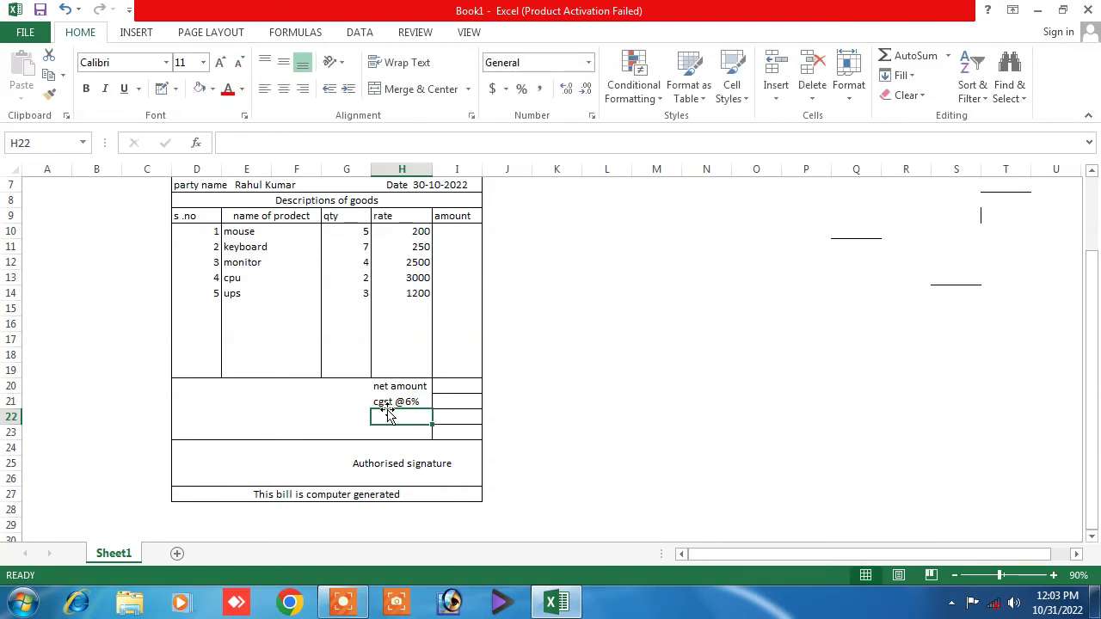
text(st)
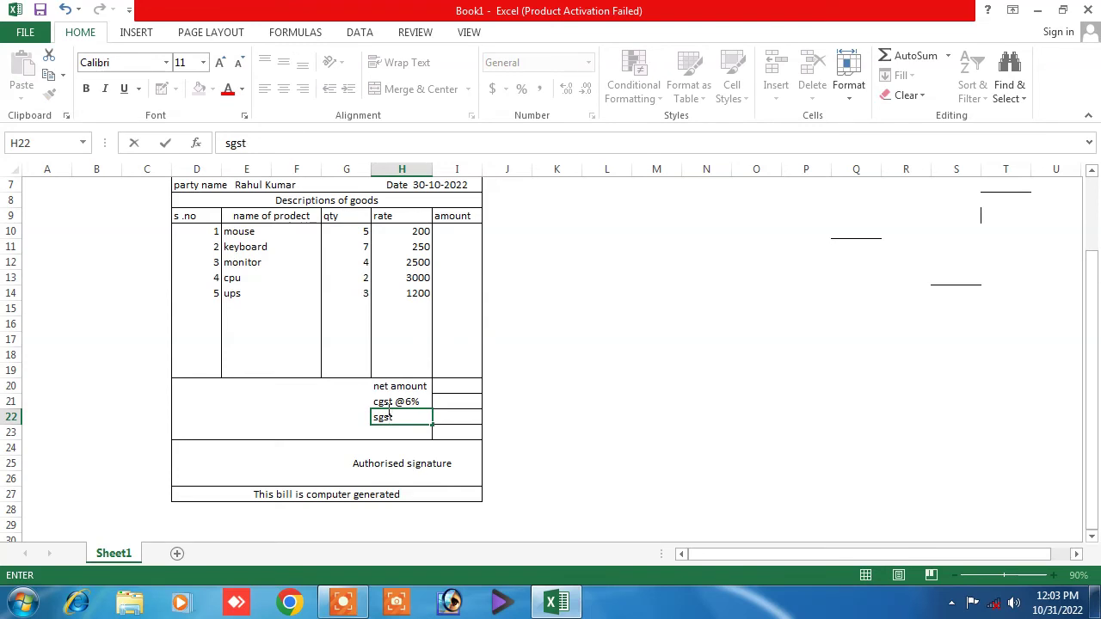
text(@6)
text(%)
key(Return)
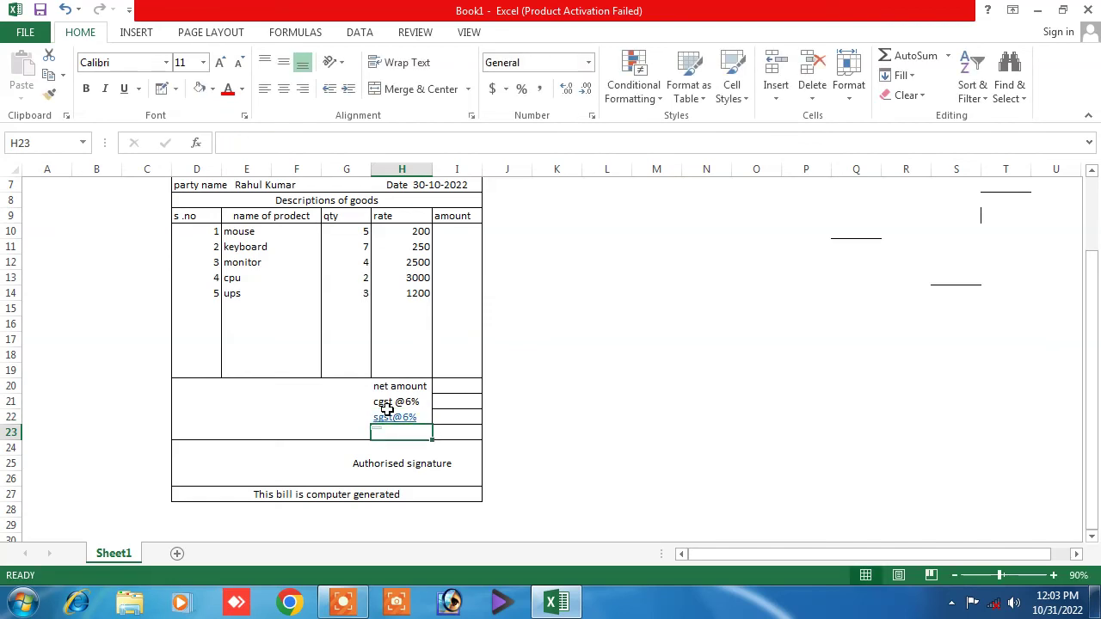
text(total)
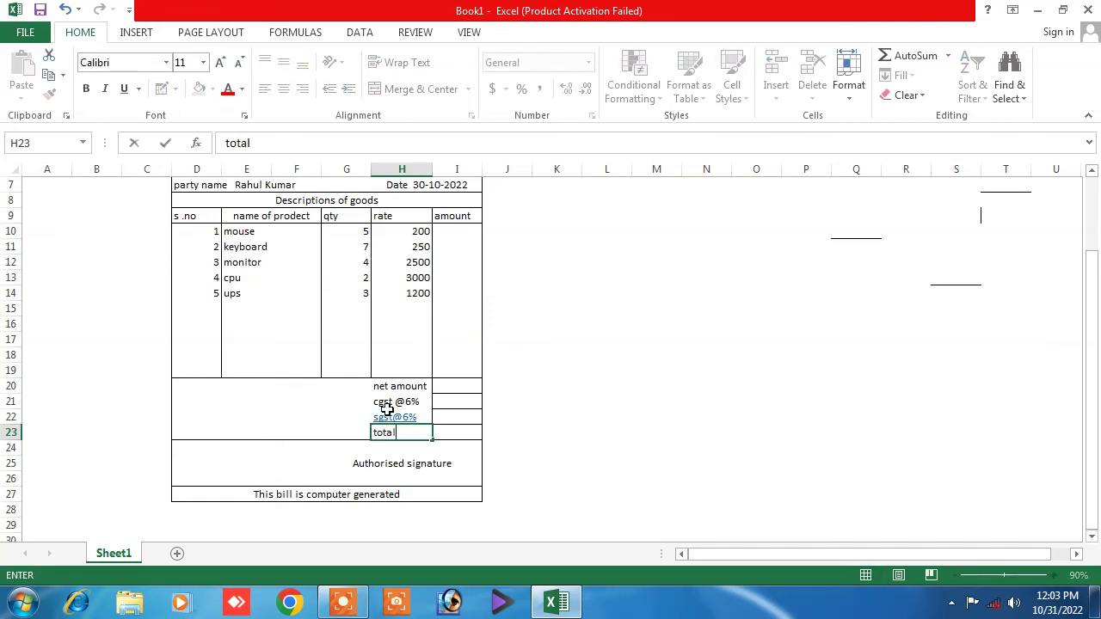
click(518, 433)
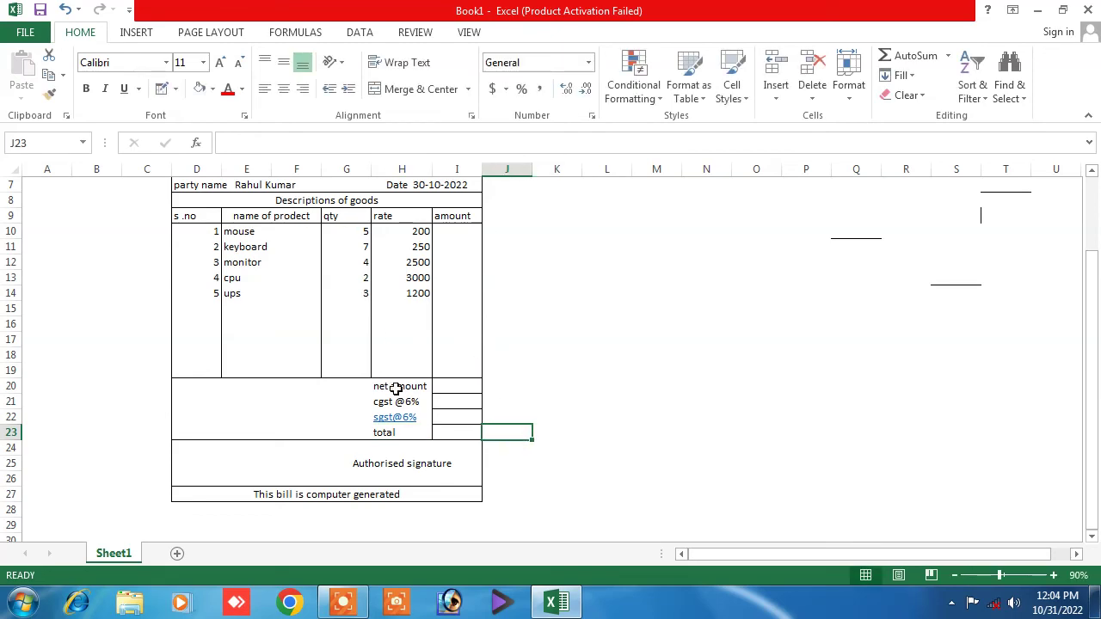
click(396, 420)
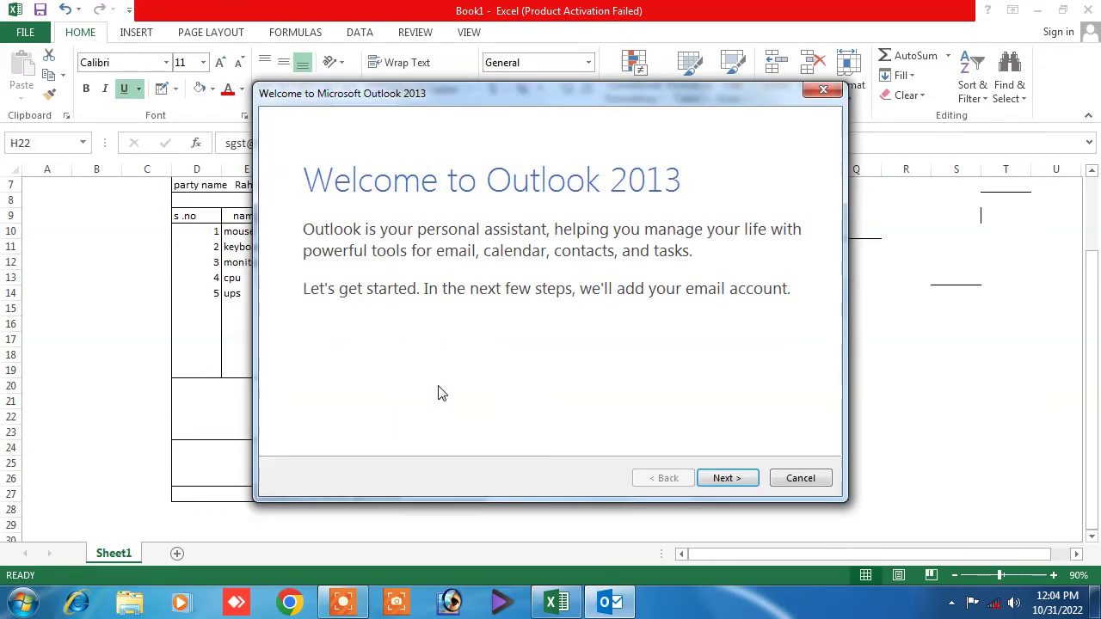
Cancel and exit the Outlook setup wizard that popped up
click(822, 90)
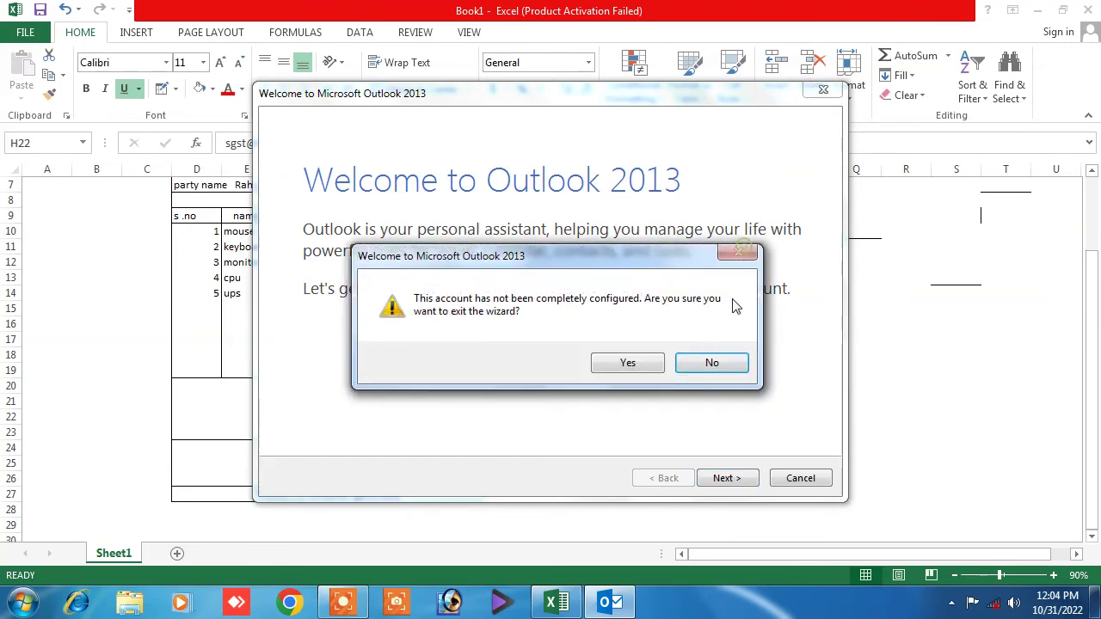
click(710, 365)
click(803, 481)
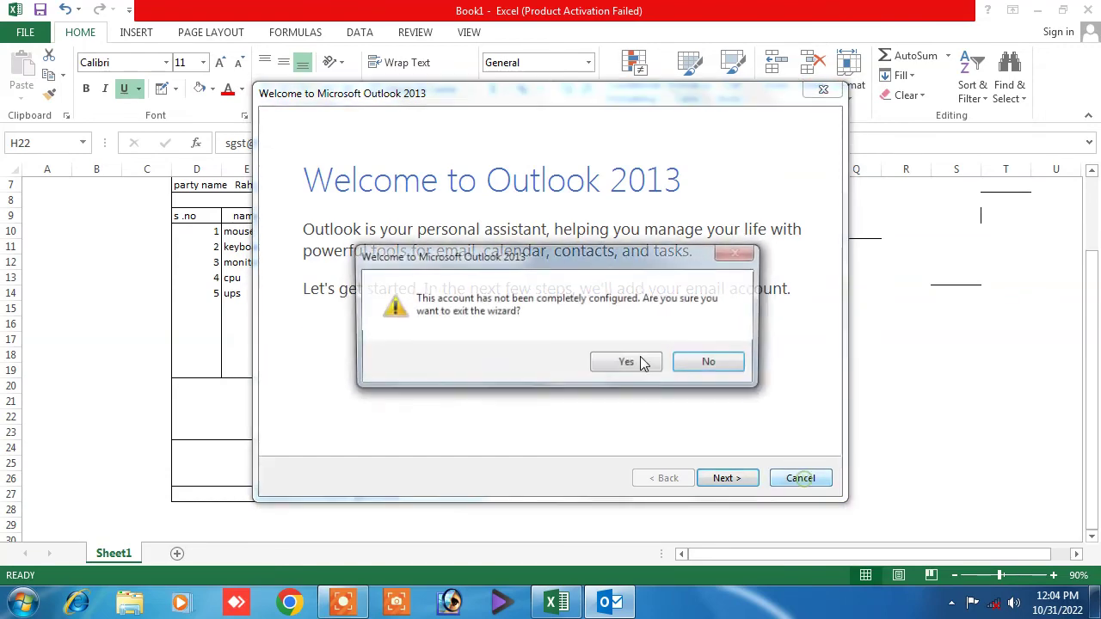
click(627, 363)
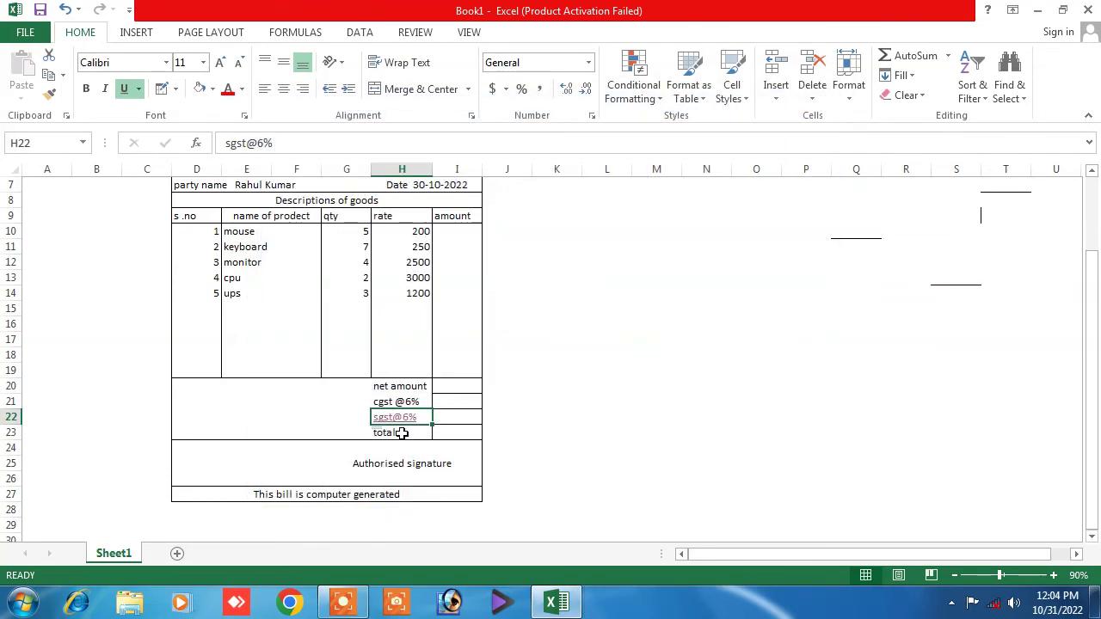
Correct H22 to 'sgst @6%' and fill I10:I14 with qty times rate (=G10*H10)
text(st)
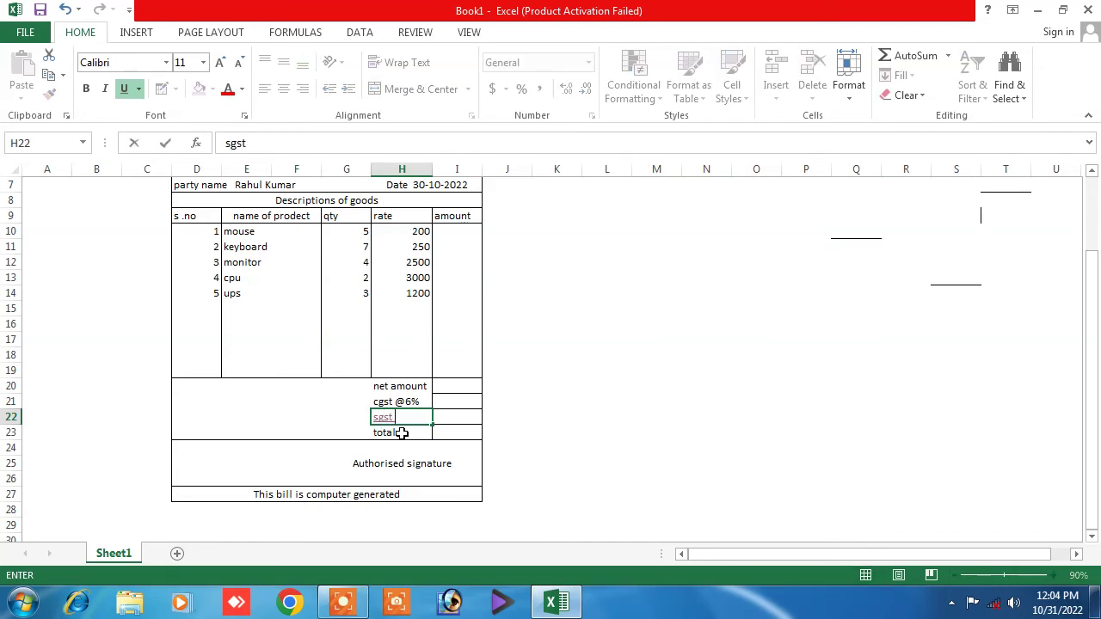
text( @)
text(6)
text(%)
key(Return)
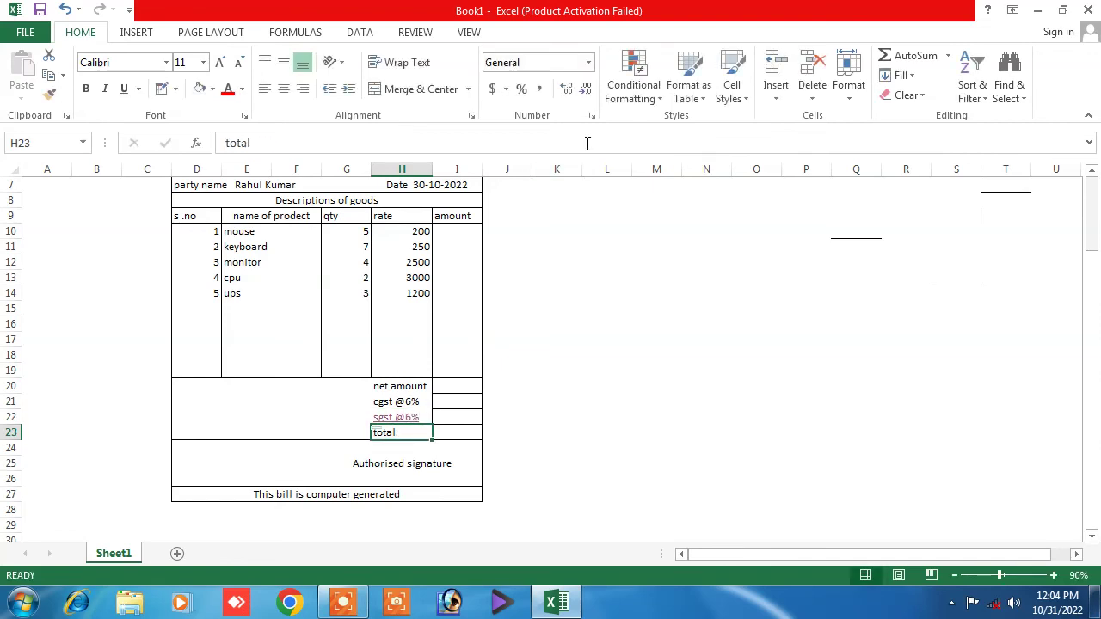
click(458, 233)
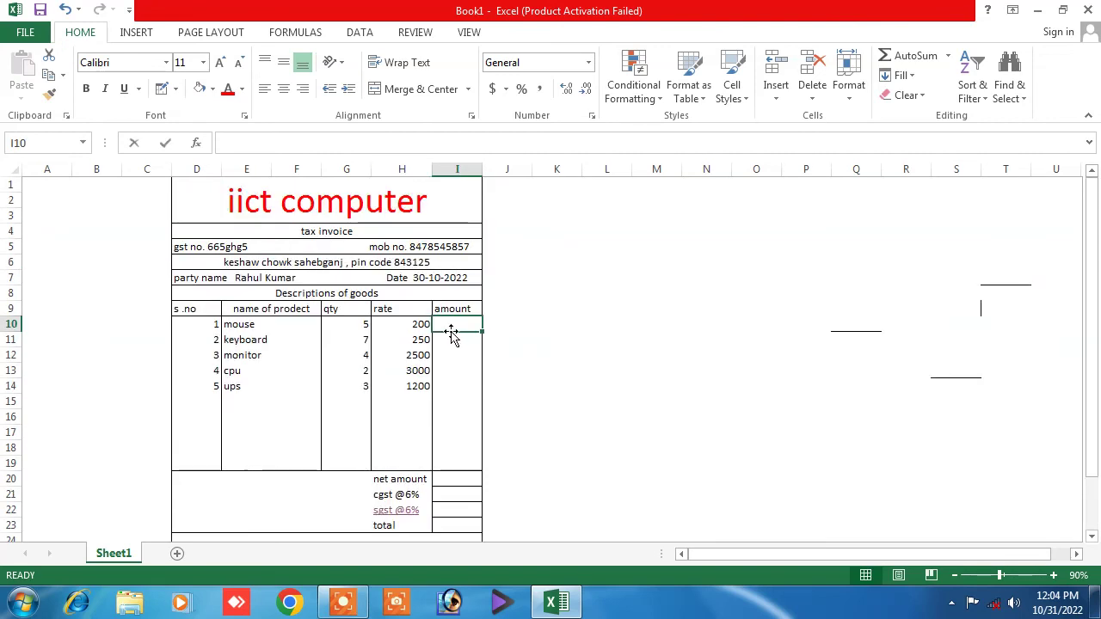
text(=)
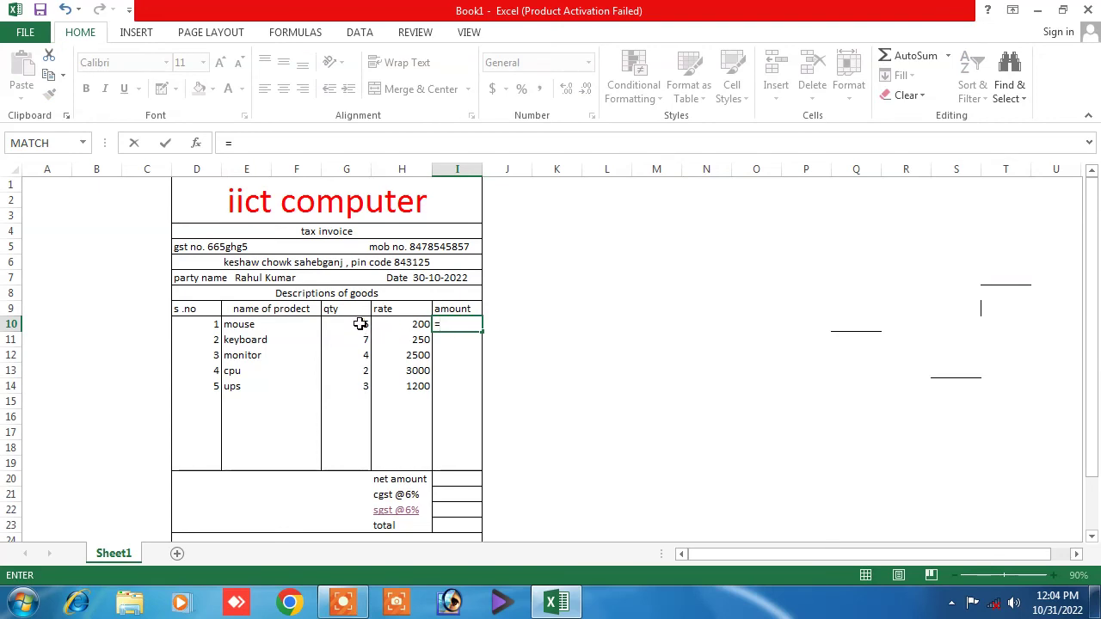
click(359, 323)
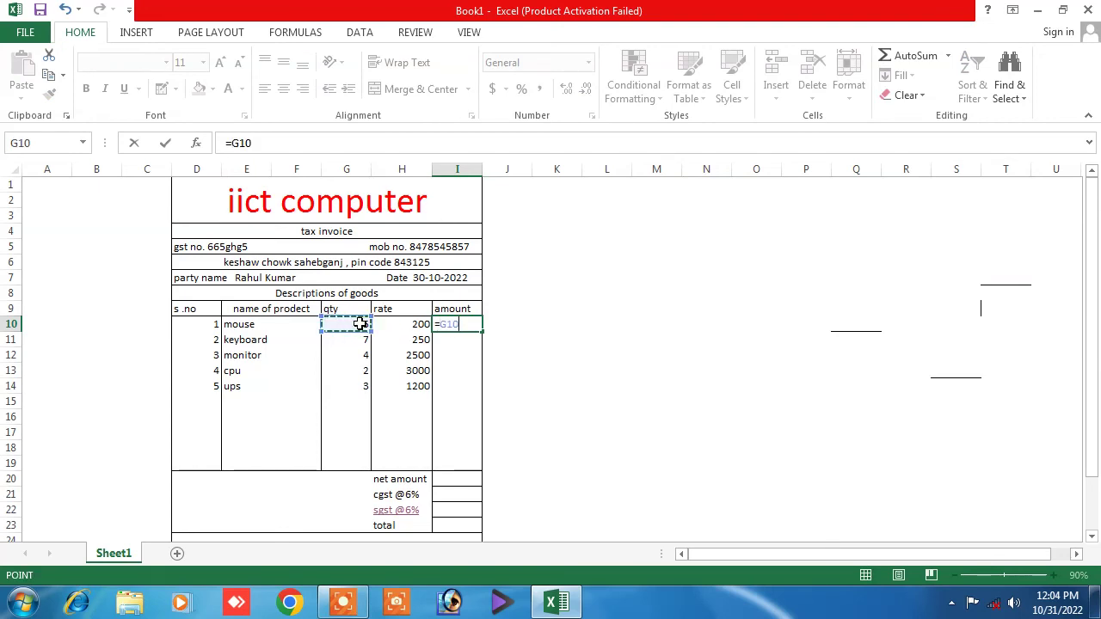
text(*)
click(411, 324)
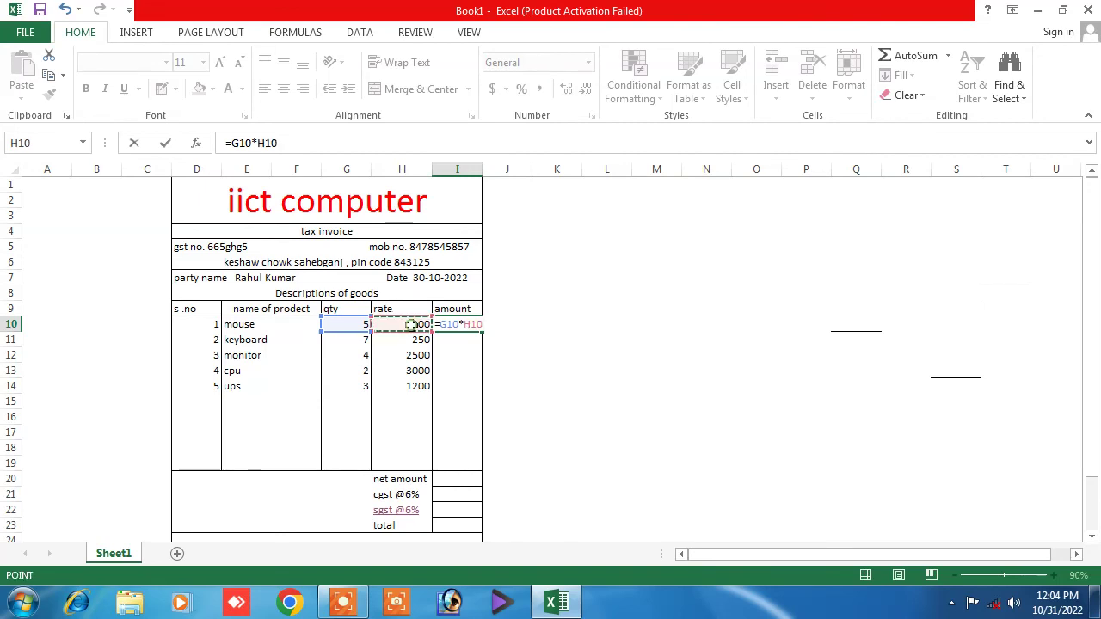
key(Return)
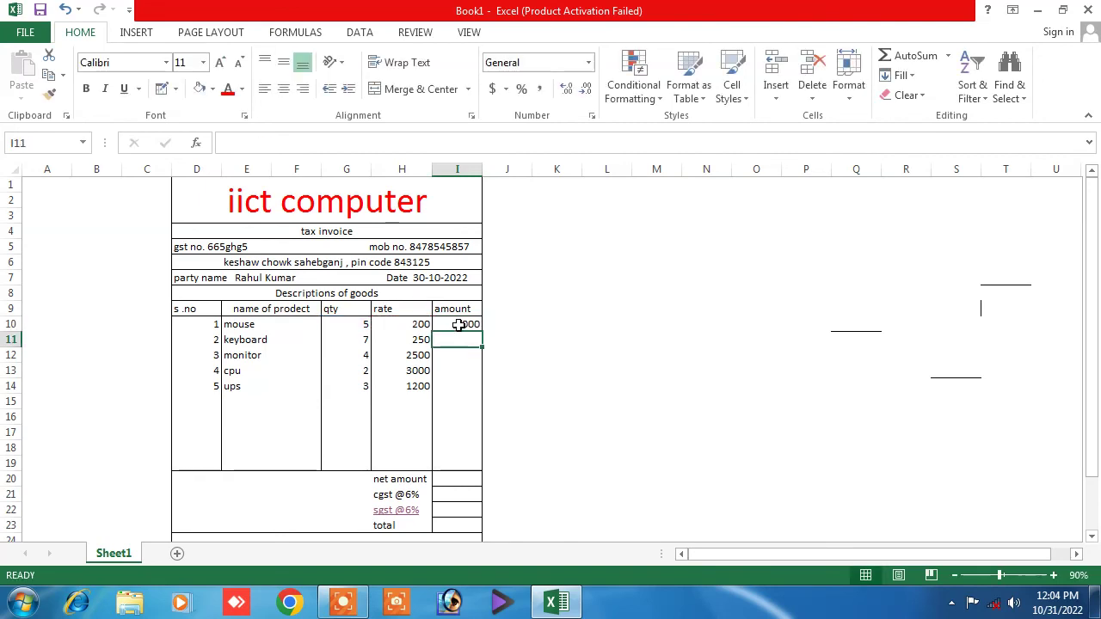
click(465, 323)
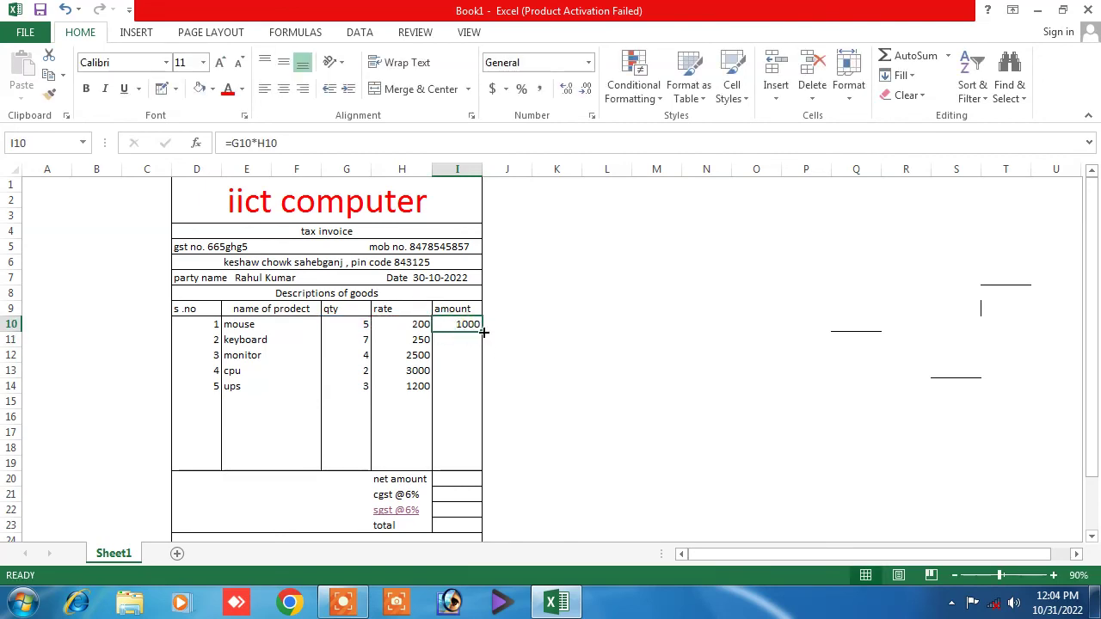
drag(482, 331, 484, 389)
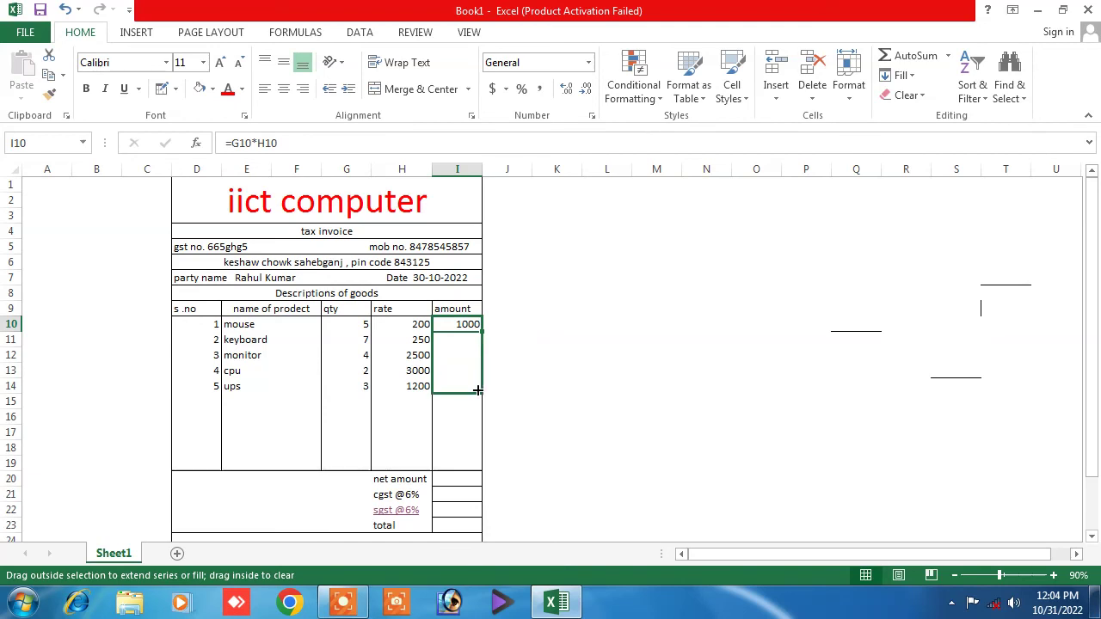
click(556, 462)
Enter =SUM(I10:I19) in I20 so the net amount shows 22350
click(457, 479)
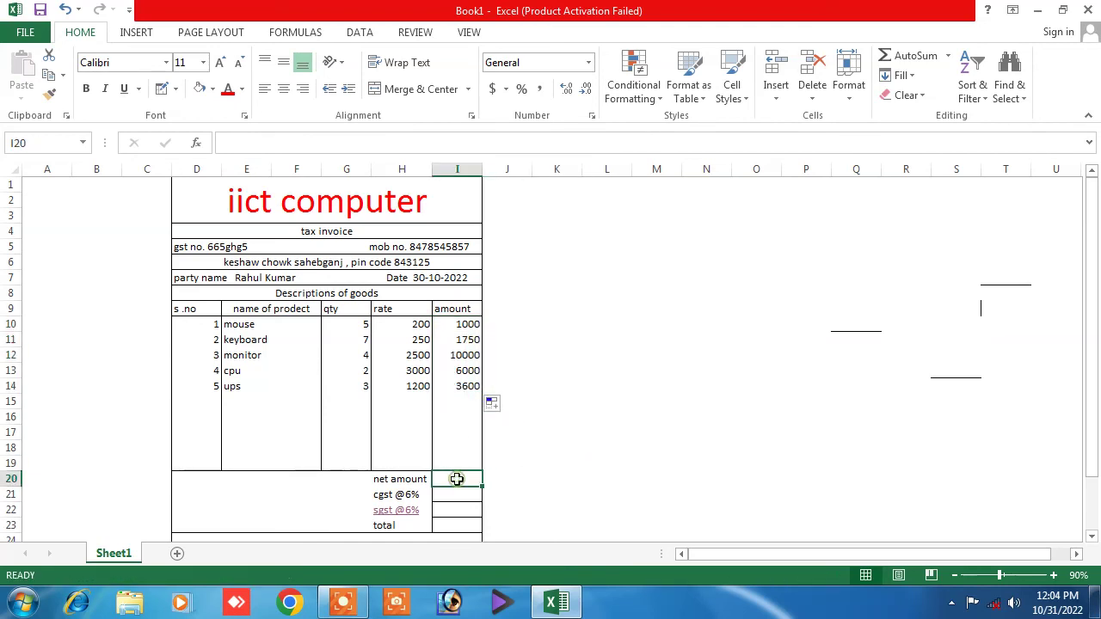
scroll(472, 442, down, 1)
scroll(474, 433, down, 1)
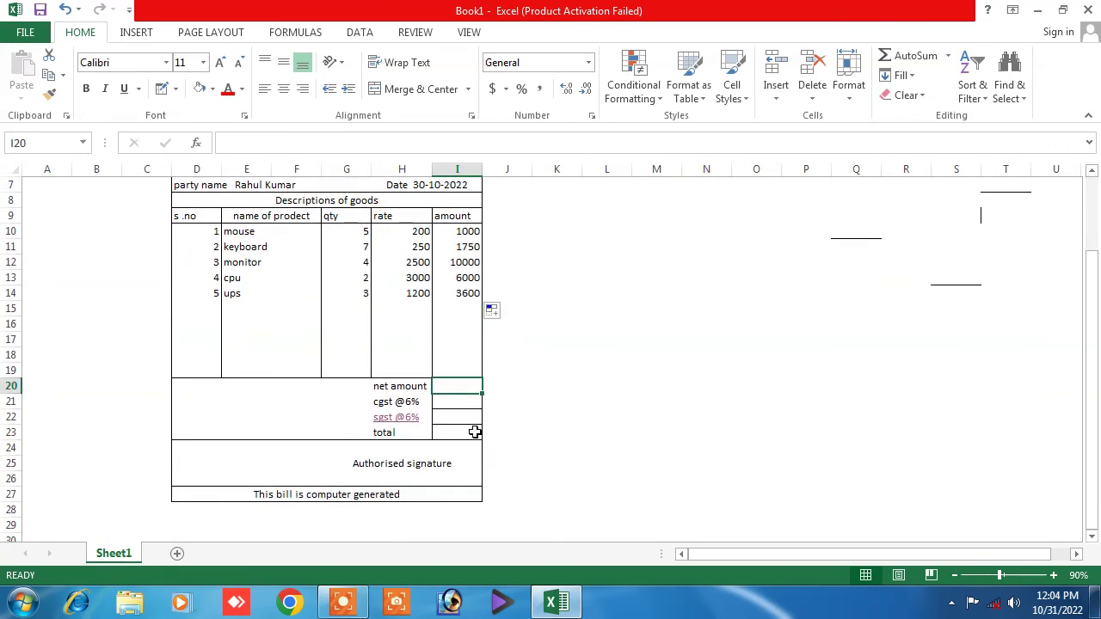
scroll(490, 383, up, 1)
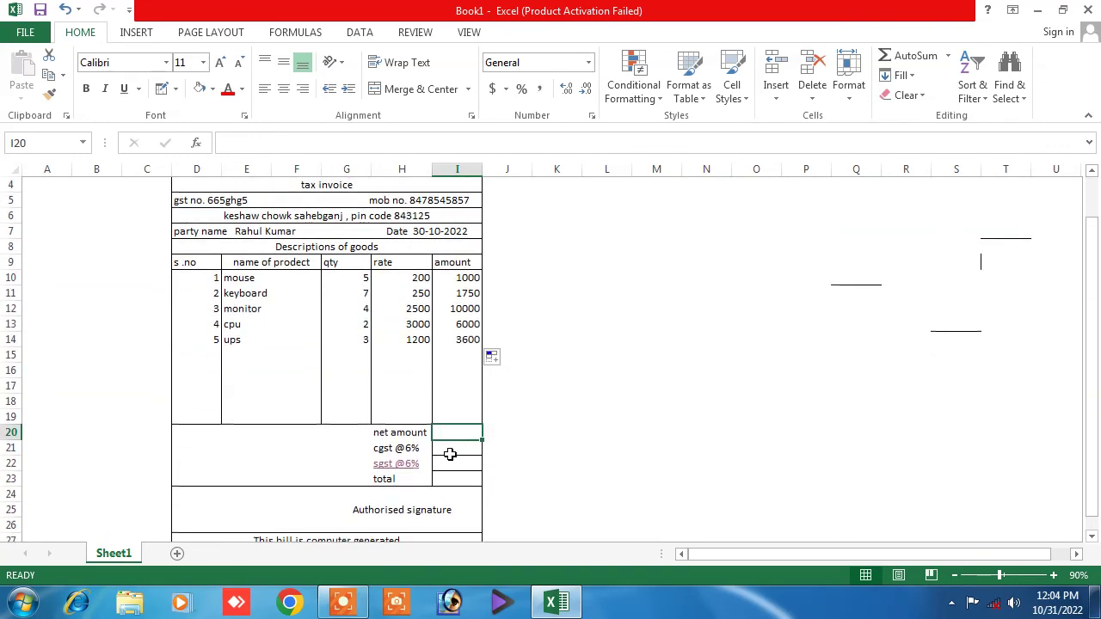
text(=)
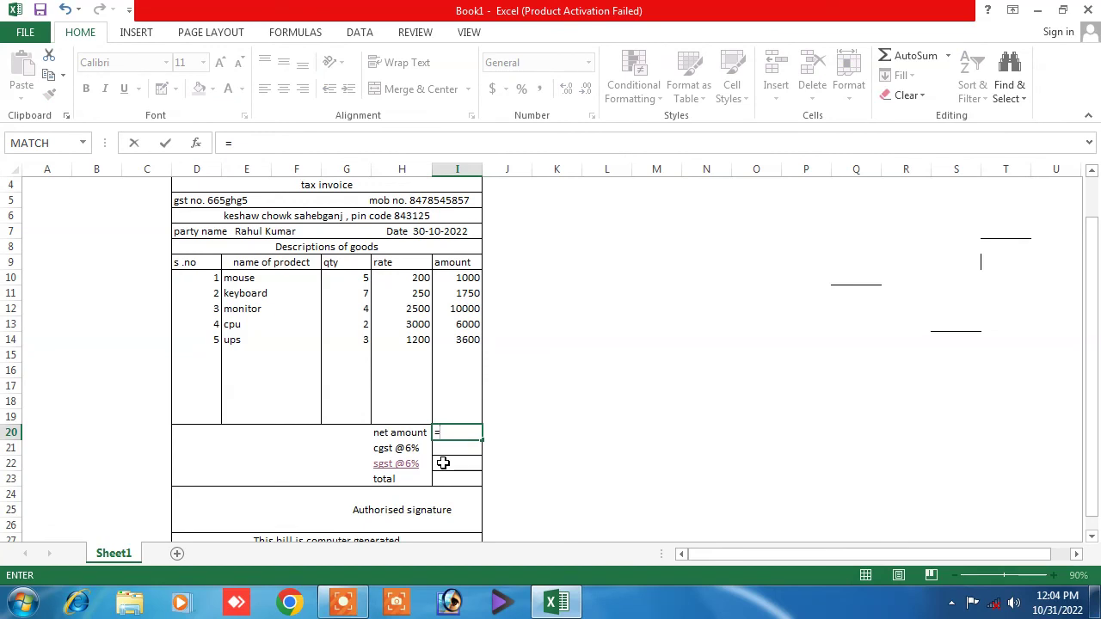
text(su)
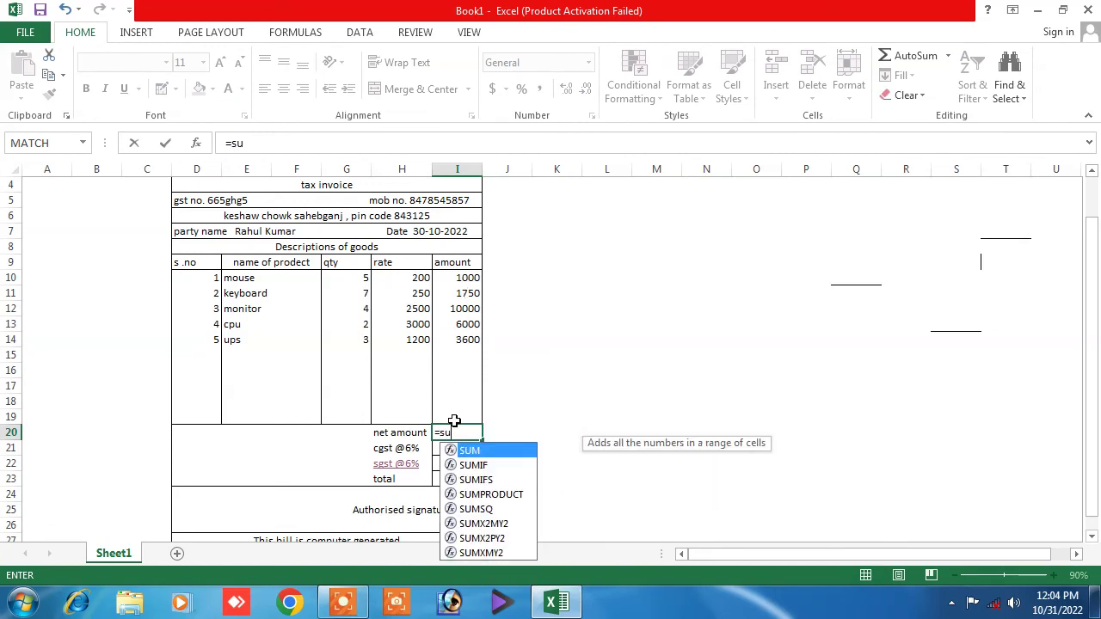
text(m()
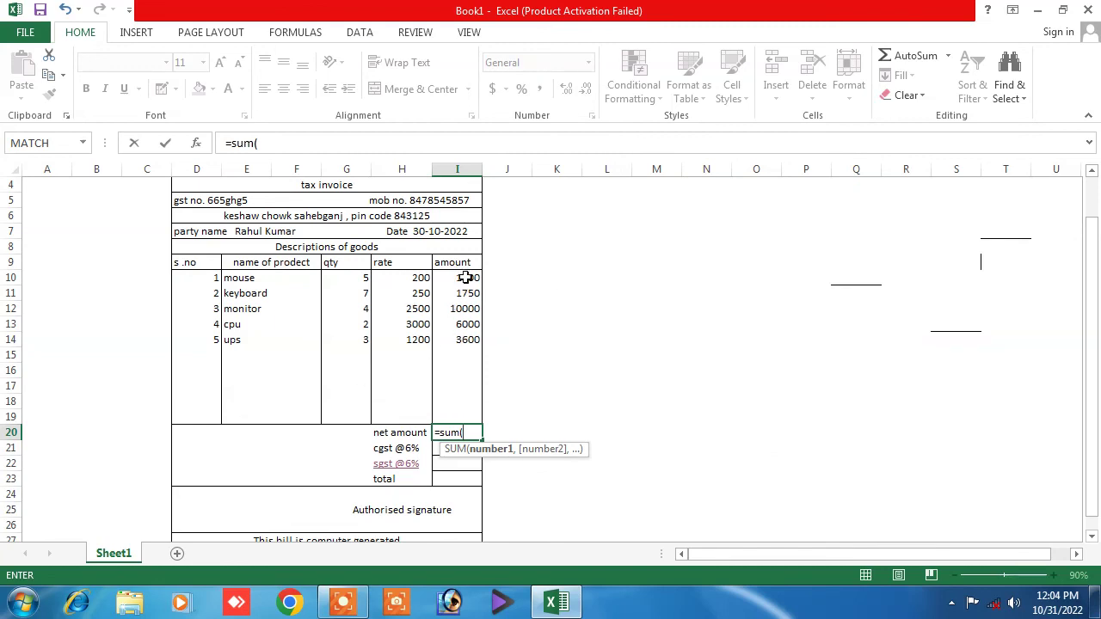
drag(464, 276, 467, 414)
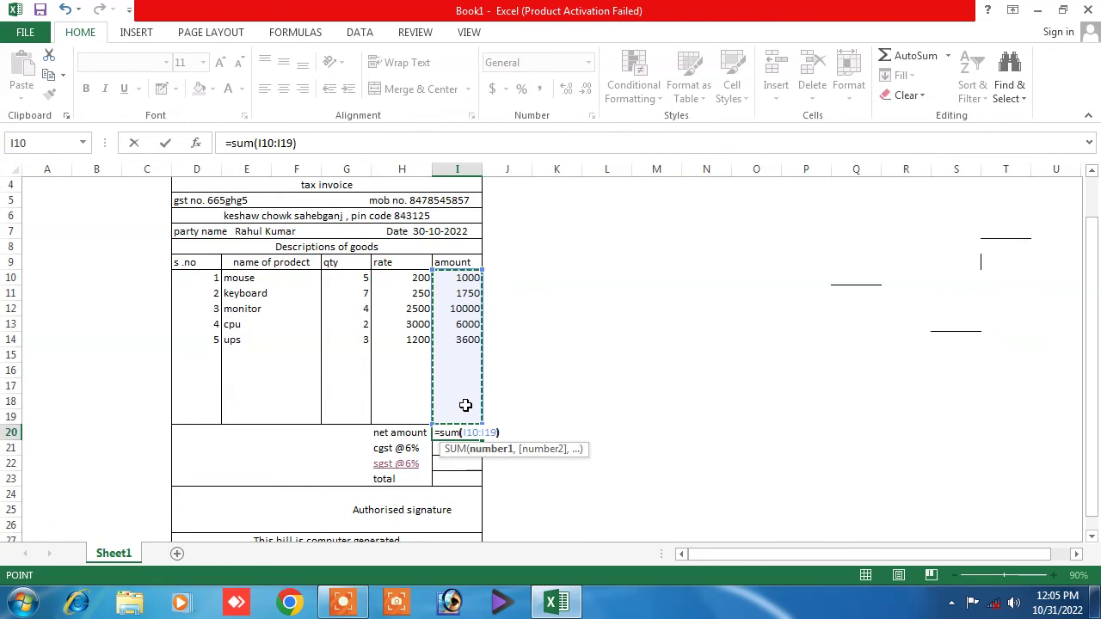
text())
key(Return)
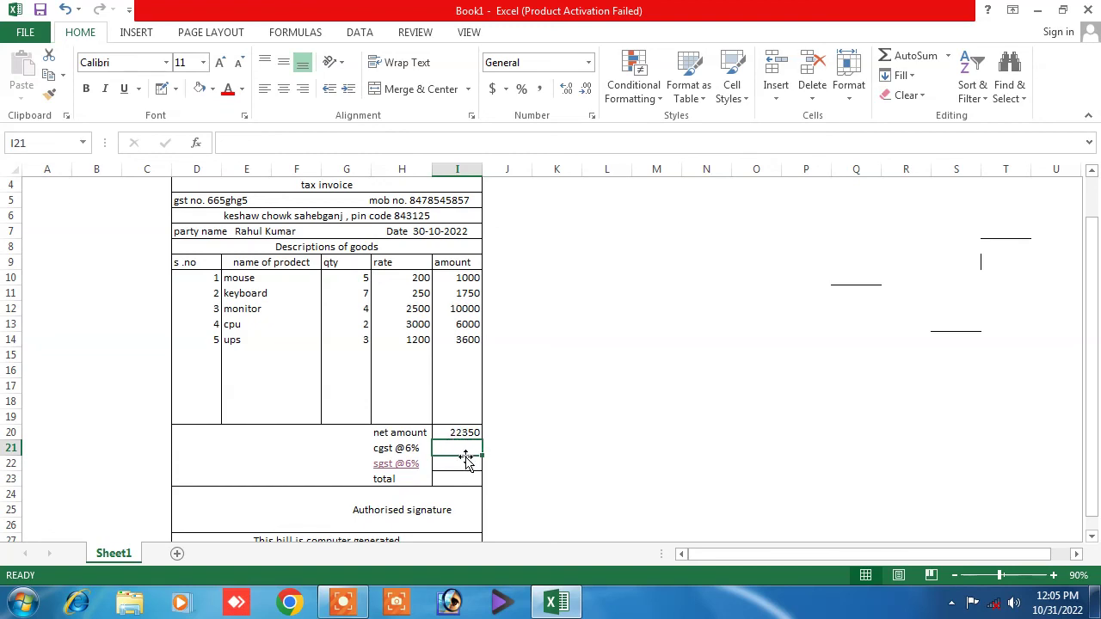
Set CGST in I21 and SGST in I22 to 6% of I20, 1341 each
text(=)
click(461, 434)
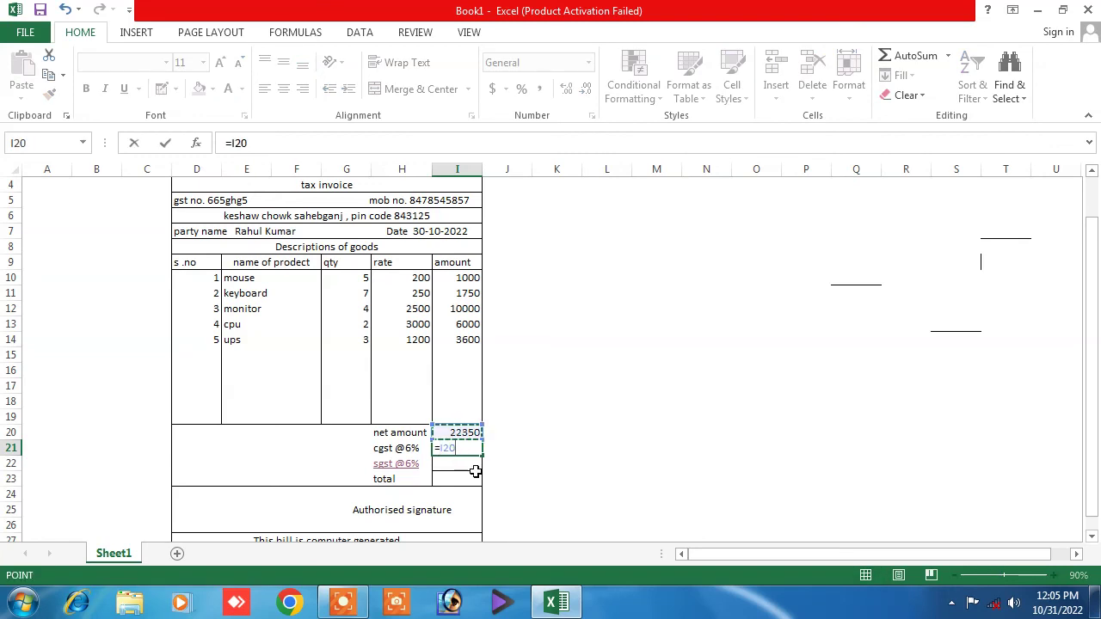
text(*)
key(Return)
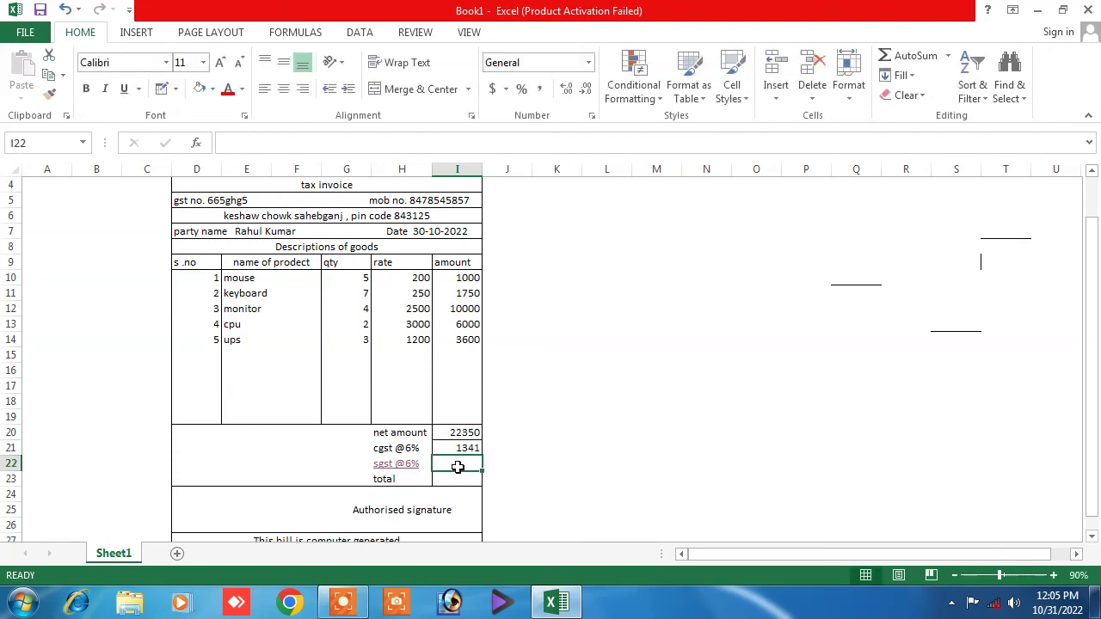
text(=)
click(462, 432)
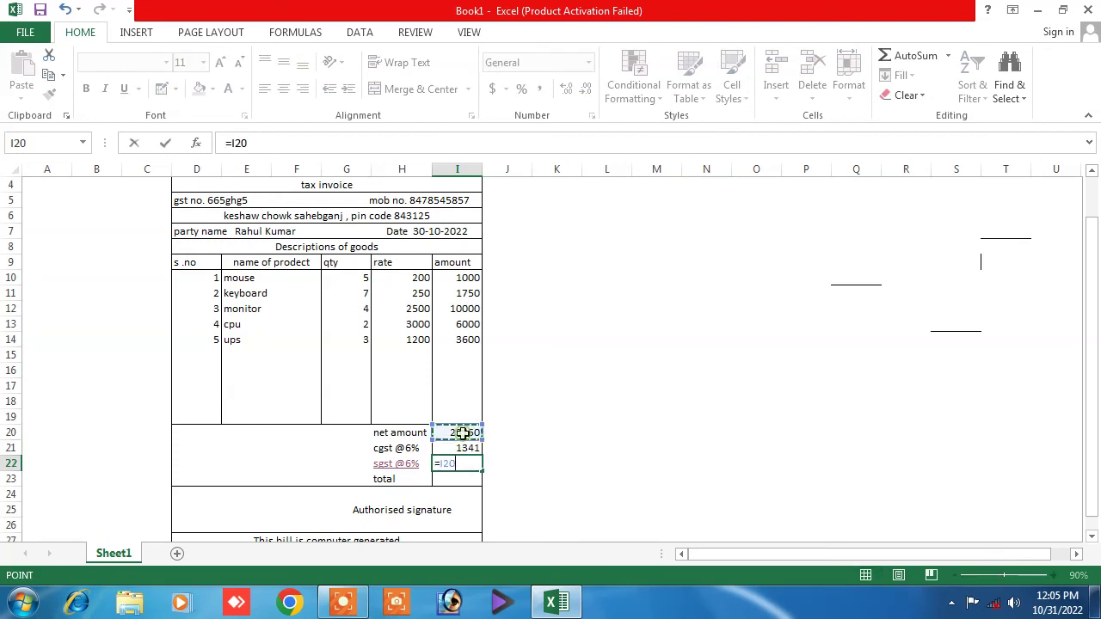
text(*)
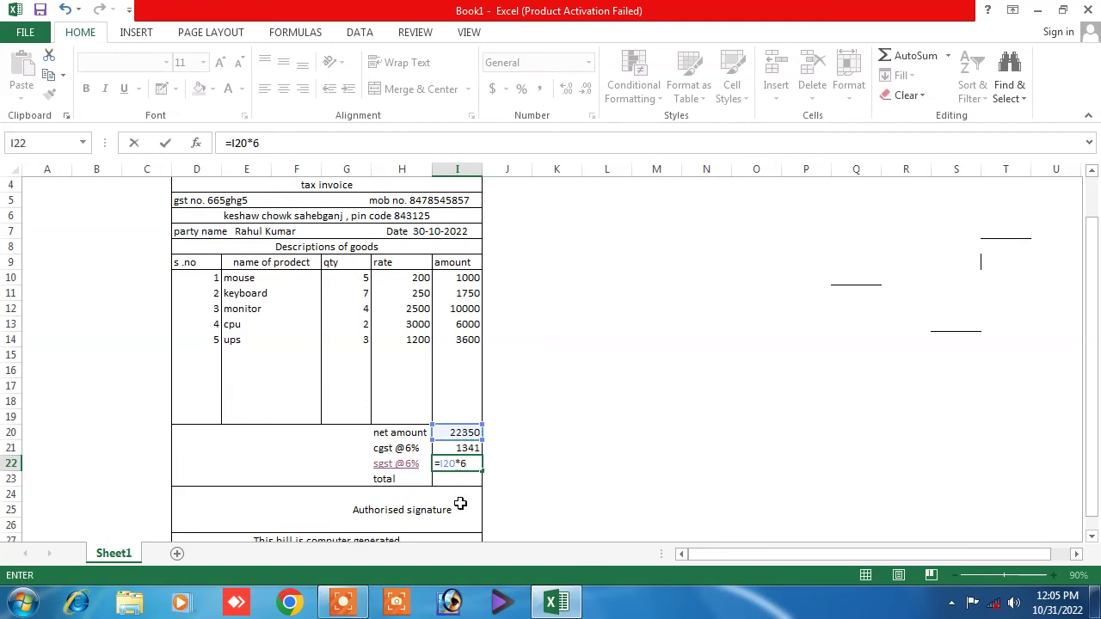
key(Return)
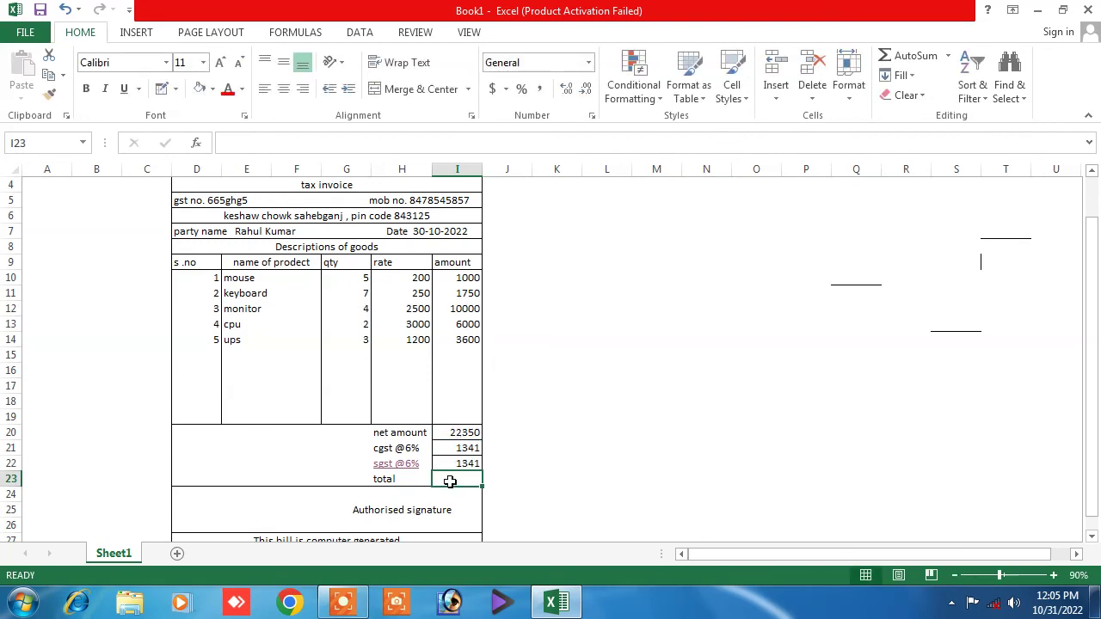
Total I20:I22 with =SUM in I23, giving 25032
text(=)
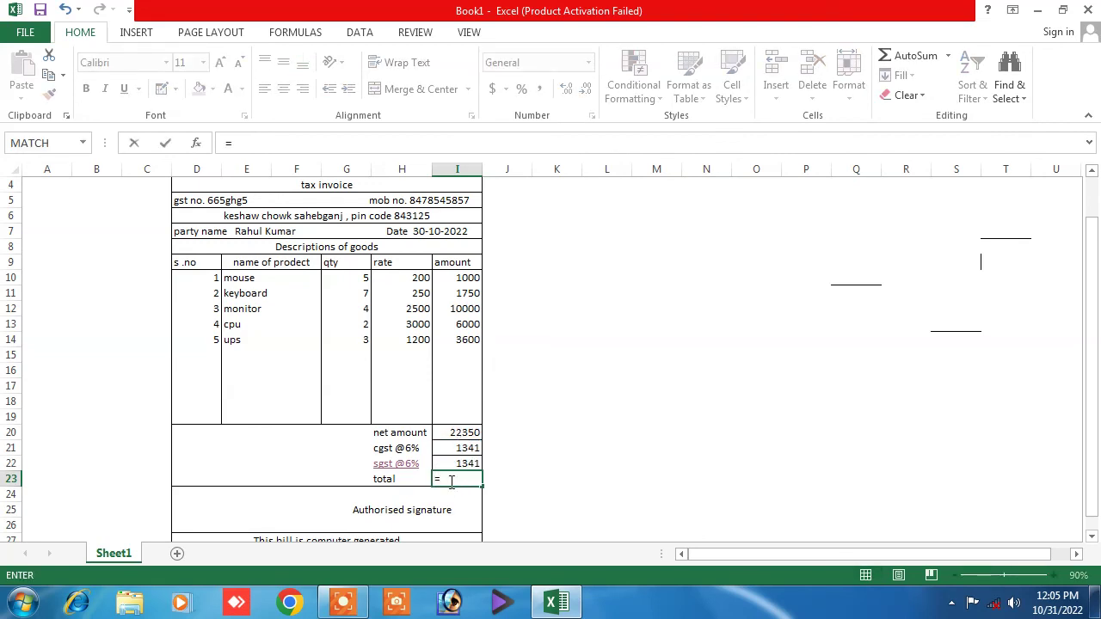
text(sum)
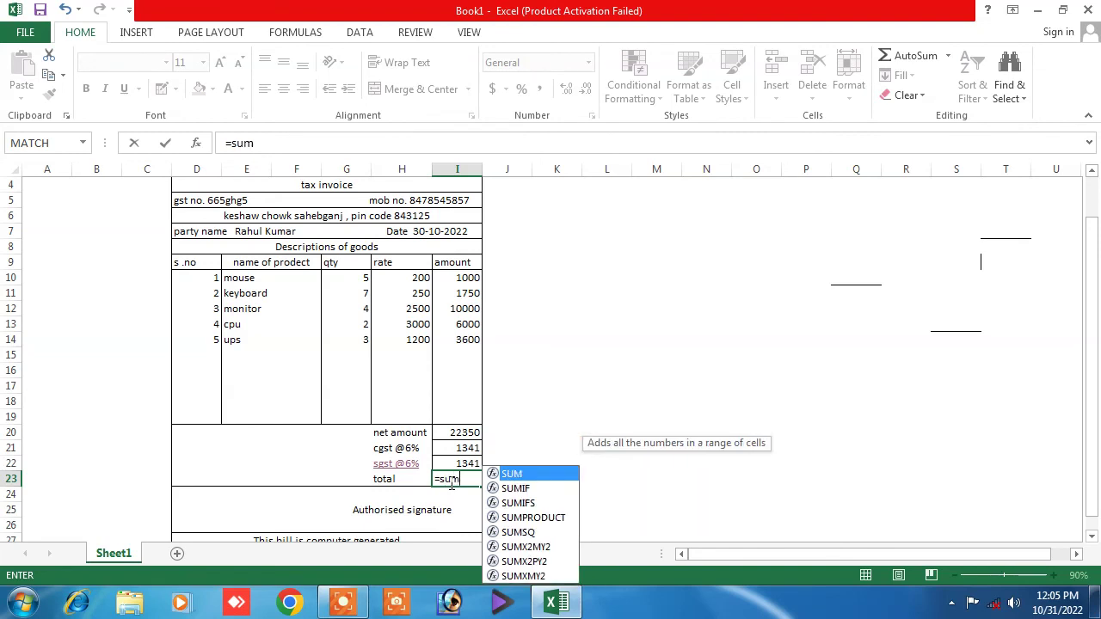
text(()
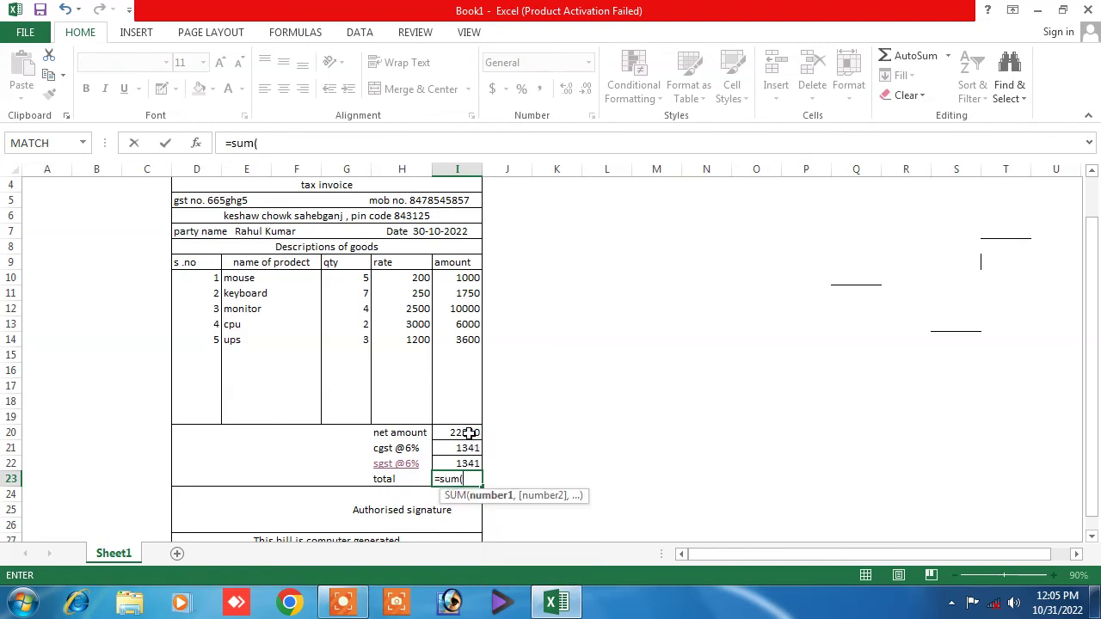
drag(465, 432, 464, 461)
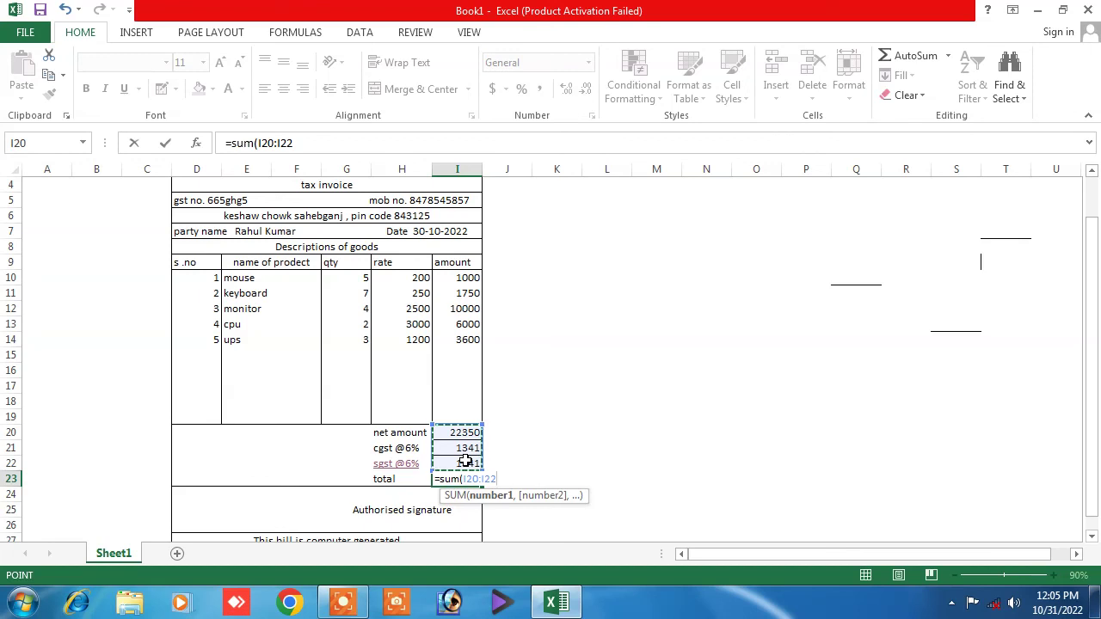
text())
key(Return)
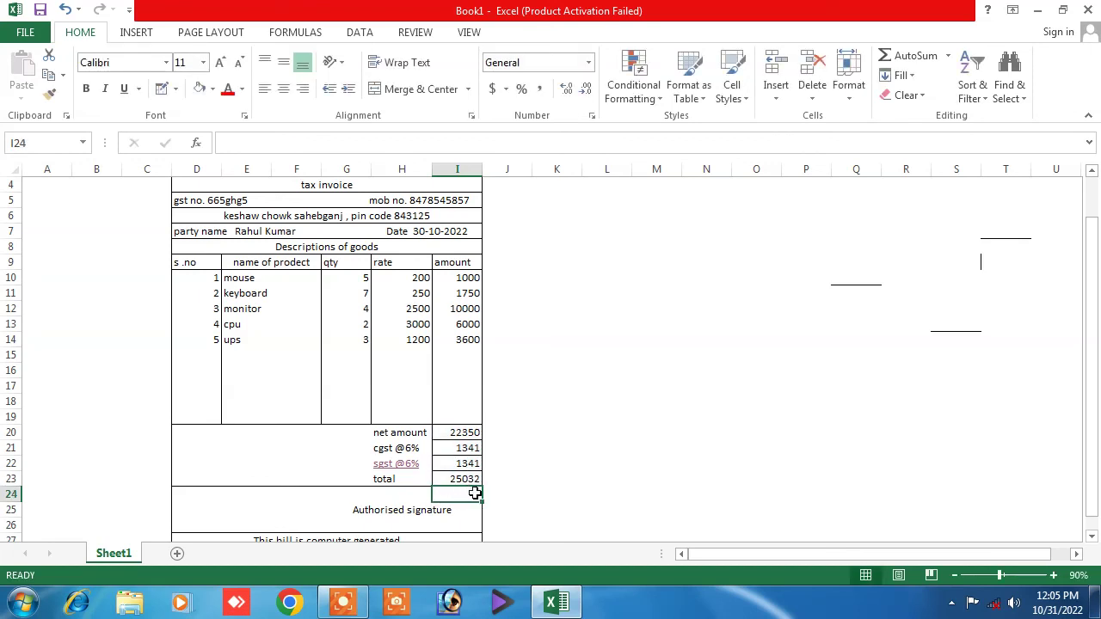
click(625, 449)
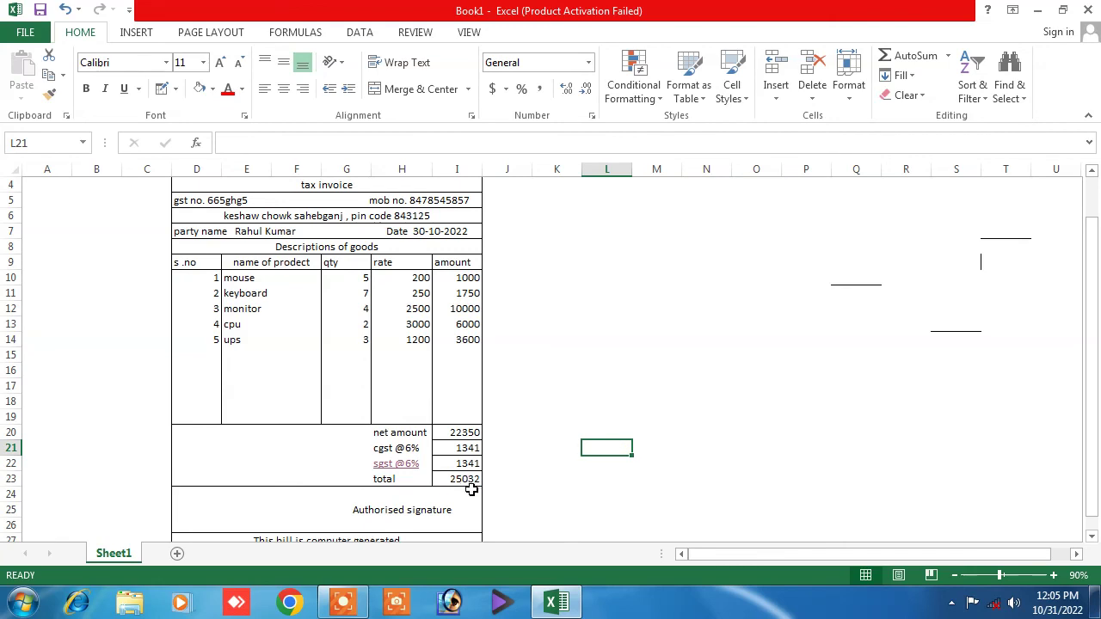
Colour the total label and its 25032 amount in H23:I23 red
drag(388, 479, 464, 479)
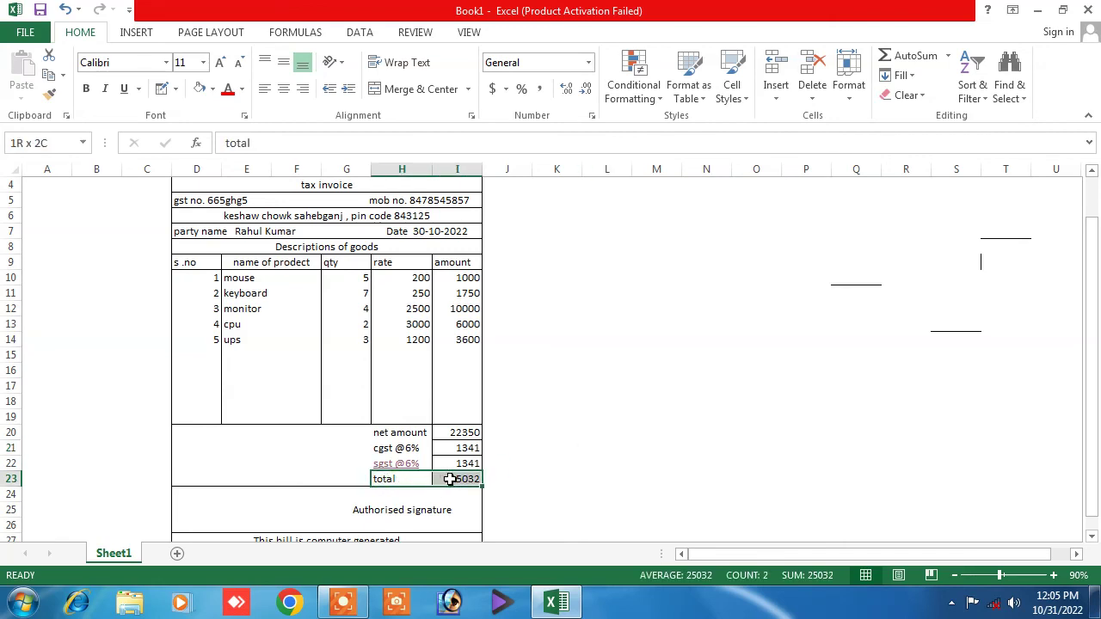
click(228, 89)
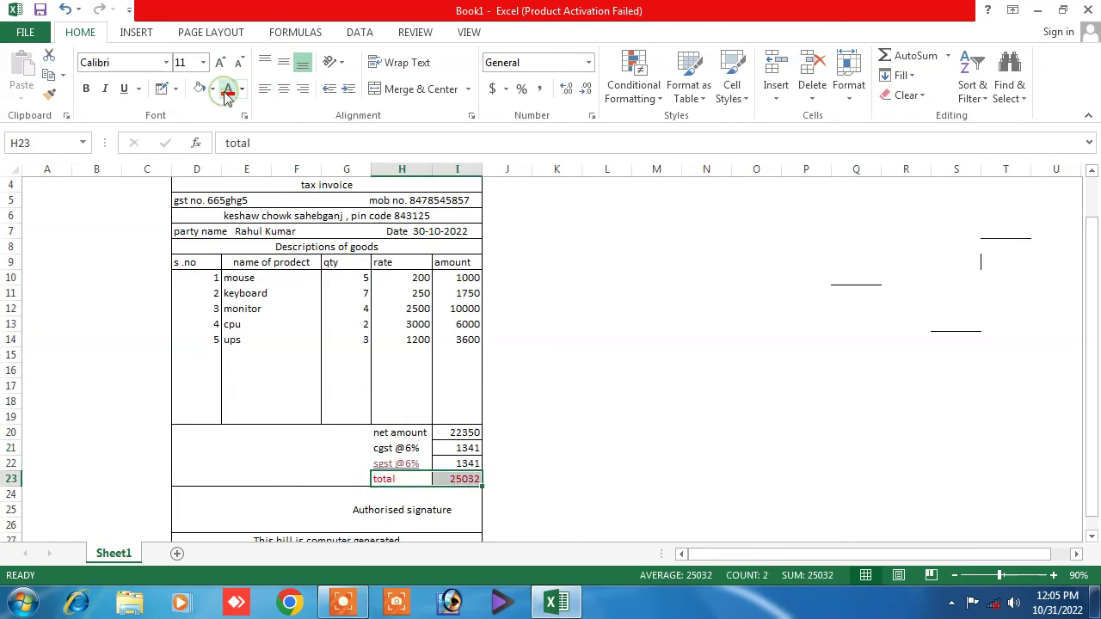
click(738, 421)
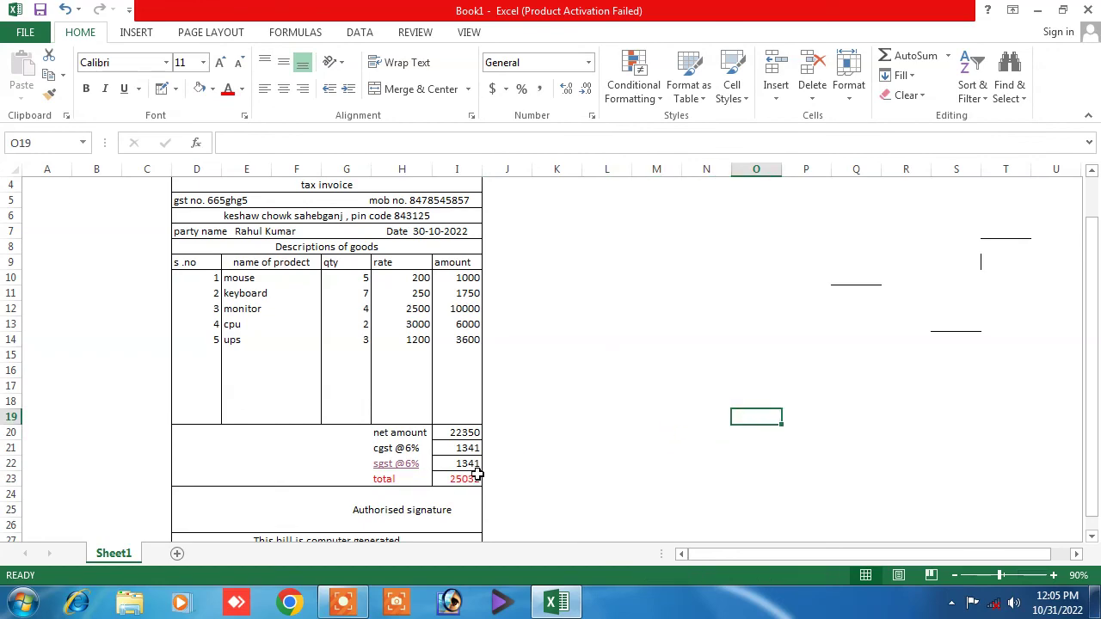
scroll(533, 383, down, 3)
scroll(499, 392, down, 1)
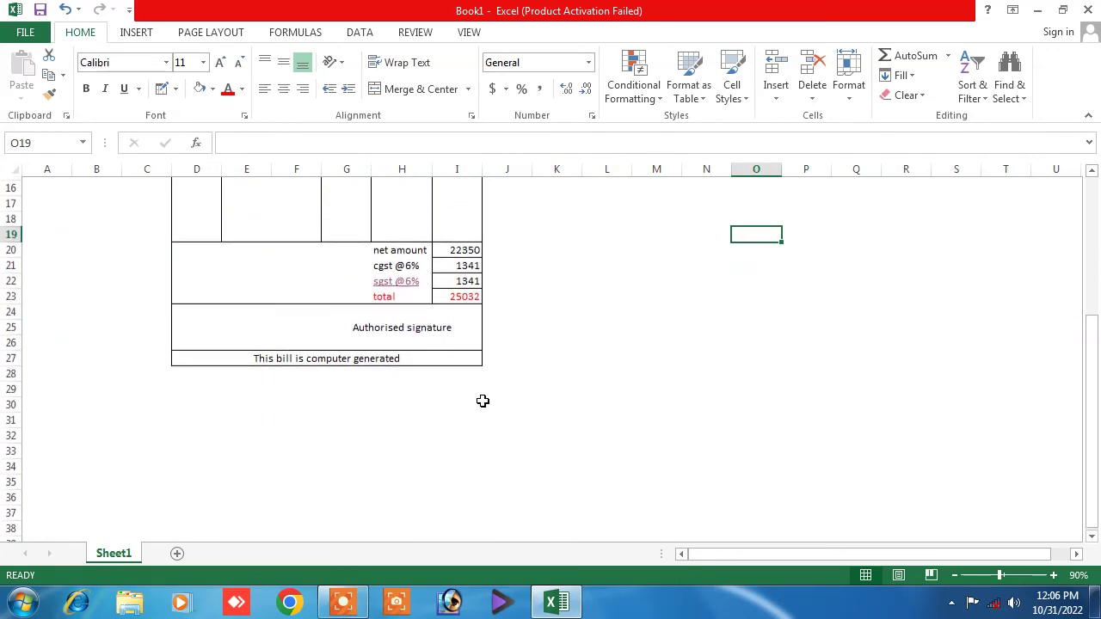
scroll(482, 400, up, 1)
scroll(454, 401, up, 4)
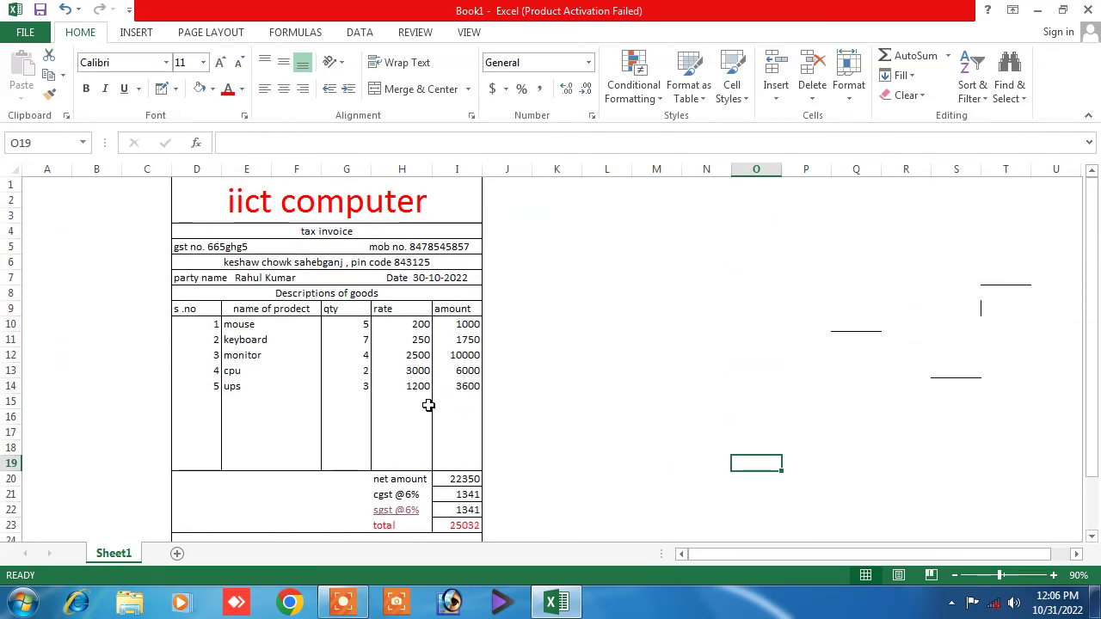
scroll(426, 412, down, 3)
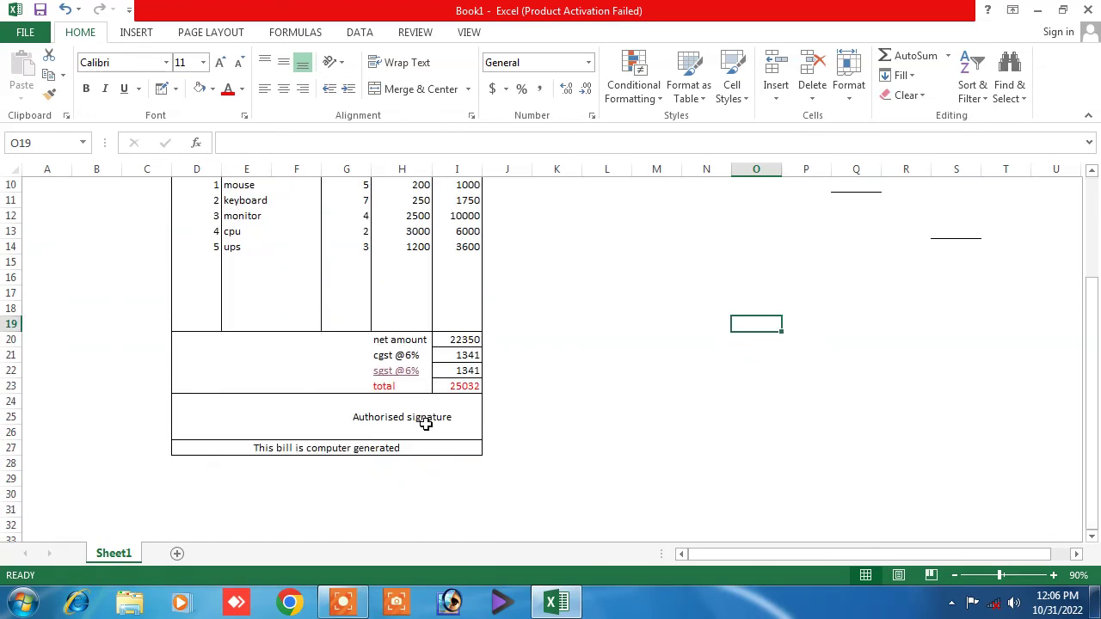
scroll(421, 426, up, 2)
scroll(421, 426, up, 1)
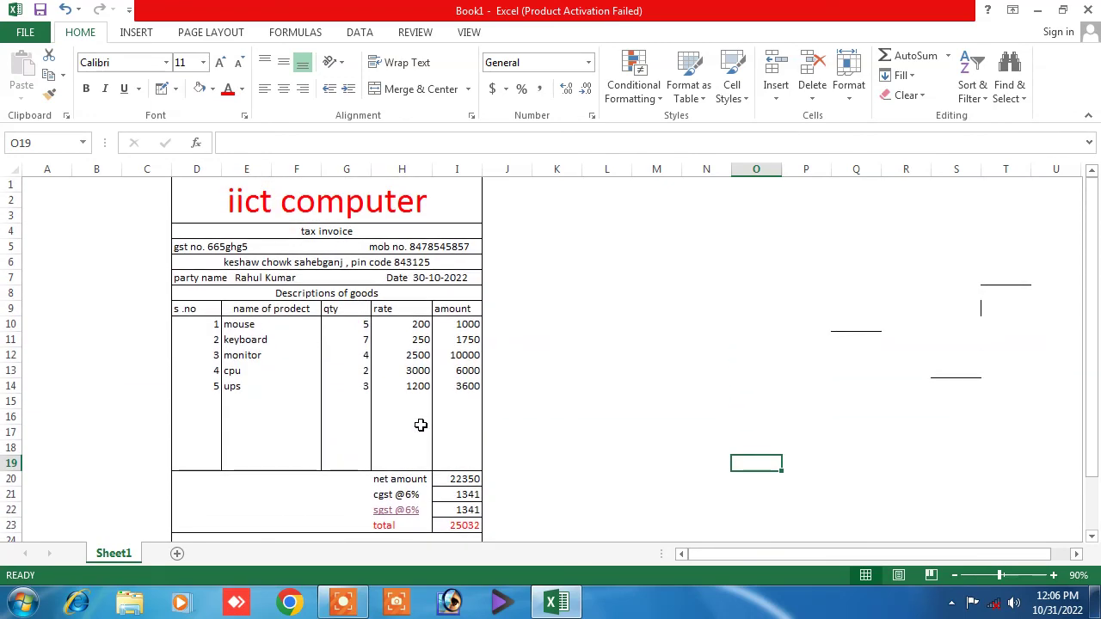
View the invoice in print preview from the File menu, then return to the worksheet
click(26, 33)
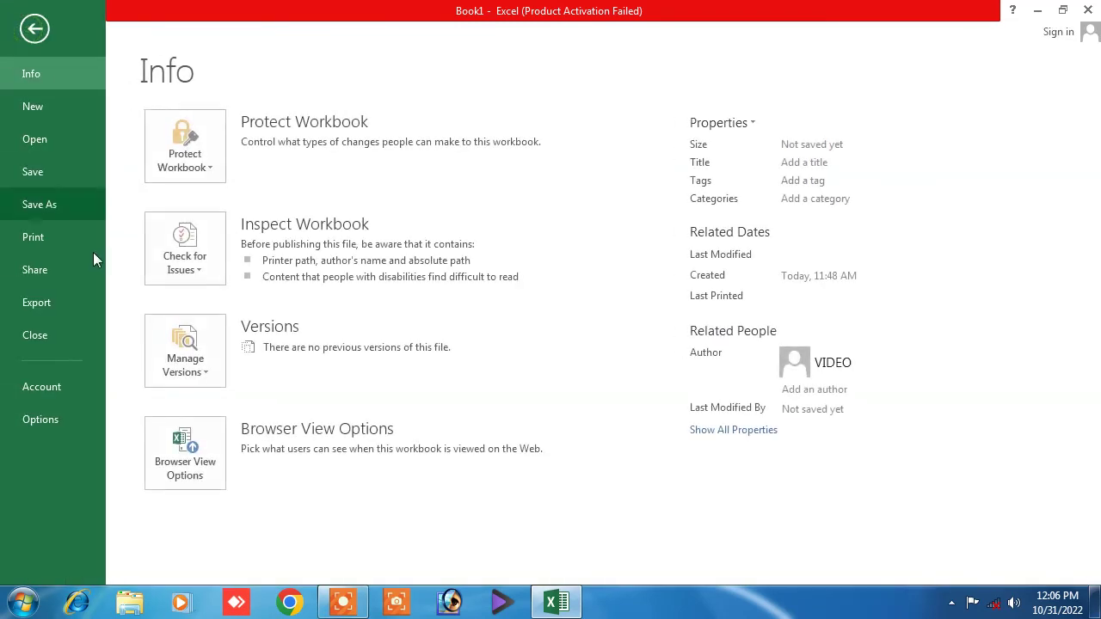
click(34, 238)
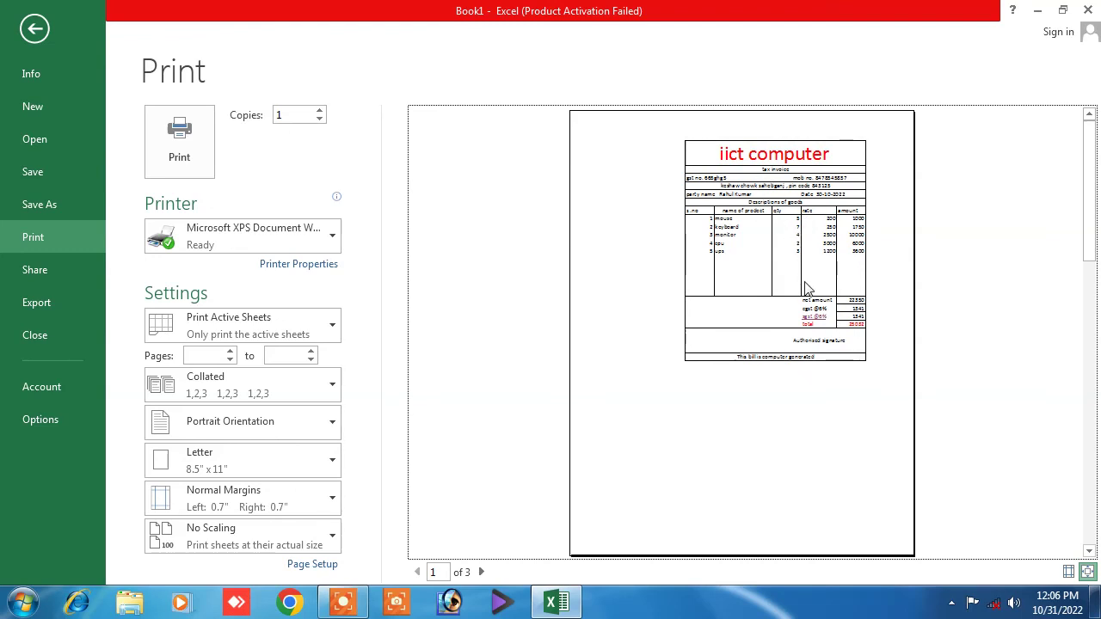
click(768, 395)
key(Escape)
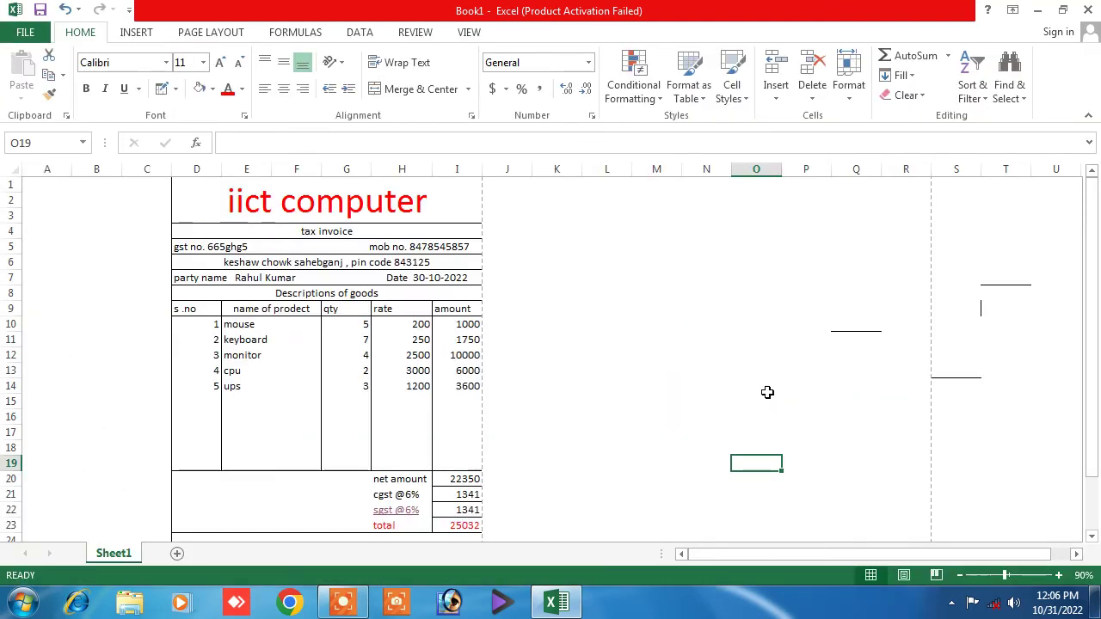